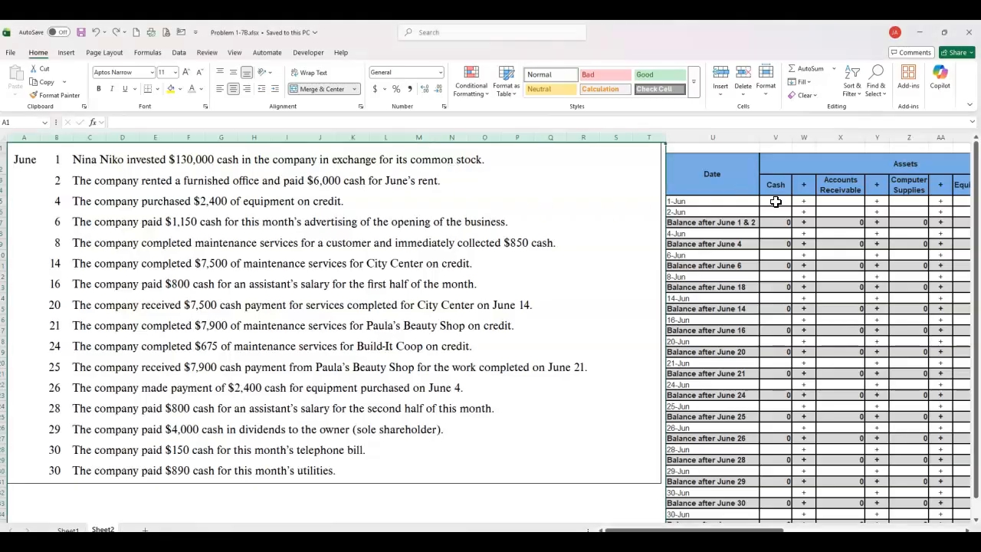
Enter 130,000 as the June 1 amount in the Cash column
{"action": "left_click", "coordinate": [777, 201]}
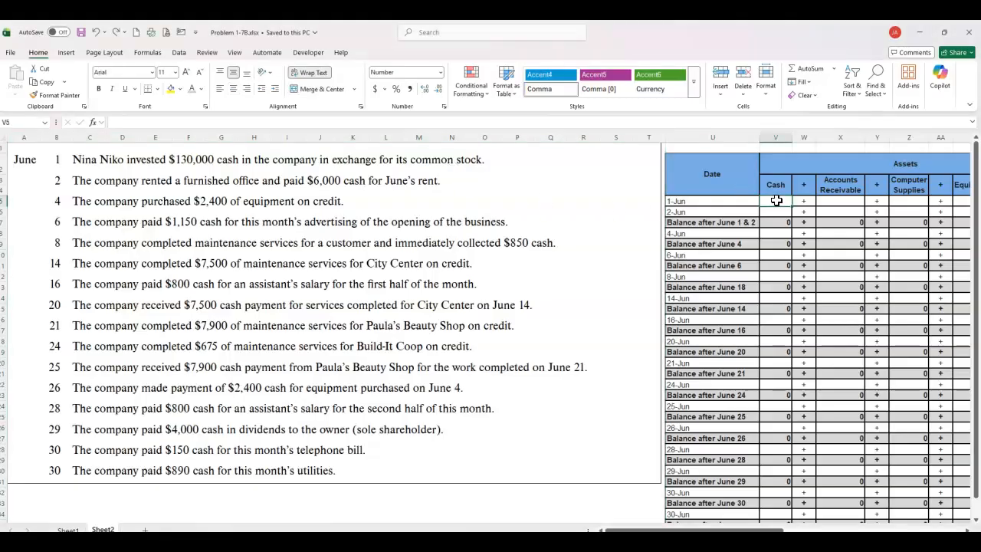
{"action": "type", "text": "130,"}
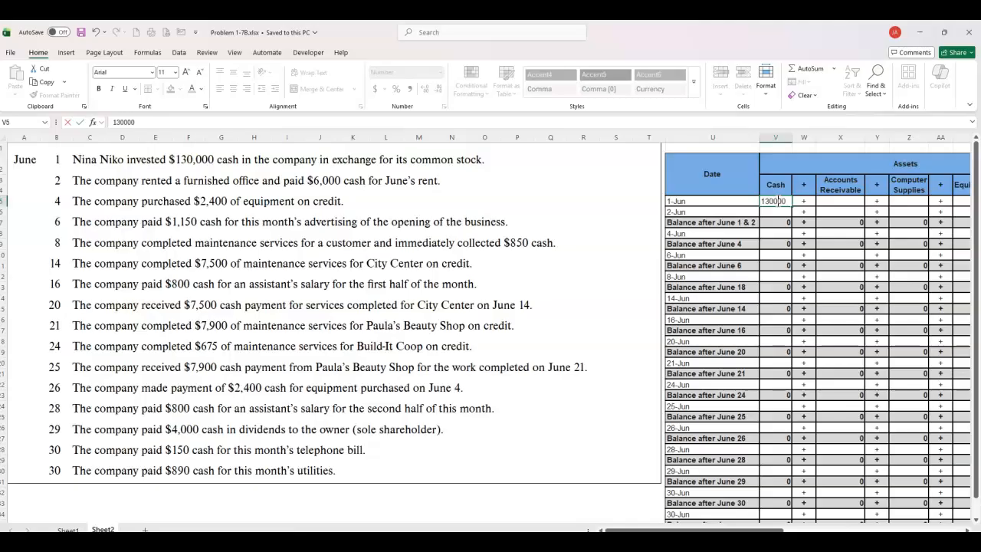
{"action": "type", "text": "000"}
{"action": "key", "text": "Return"}
{"action": "left_click", "coordinate": [776, 200]}
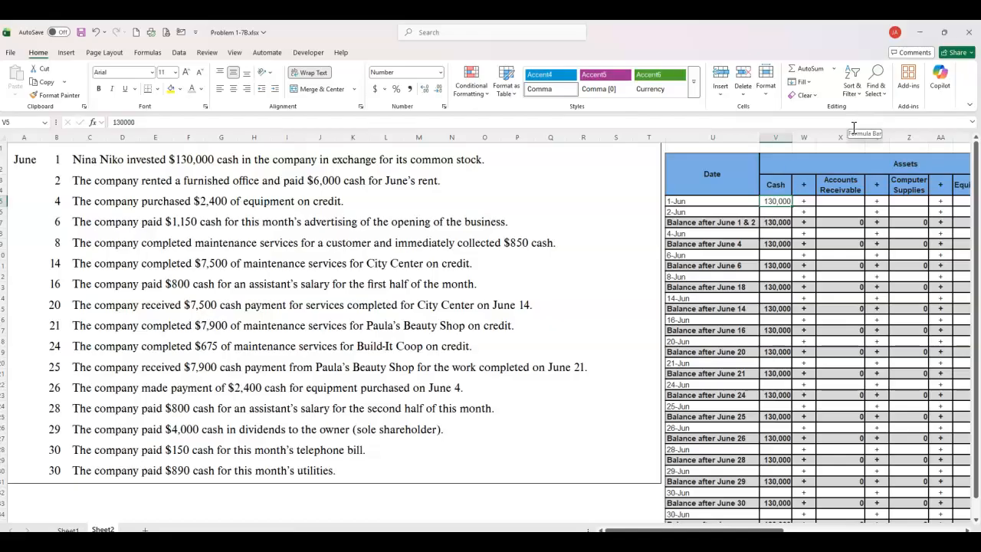
Enter 13,000 as the June 1 amount in the Common Stock column
{"action": "key", "text": "Right"}
{"action": "key", "text": "Right"}
{"action": "key", "text": "Right"}
{"action": "key", "text": "Right"}
{"action": "key", "text": "Right"}
{"action": "key", "text": "Right"}
{"action": "key", "text": "Right"}
{"action": "key", "text": "Right"}
{"action": "key", "text": "Right"}
{"action": "key", "text": "Right"}
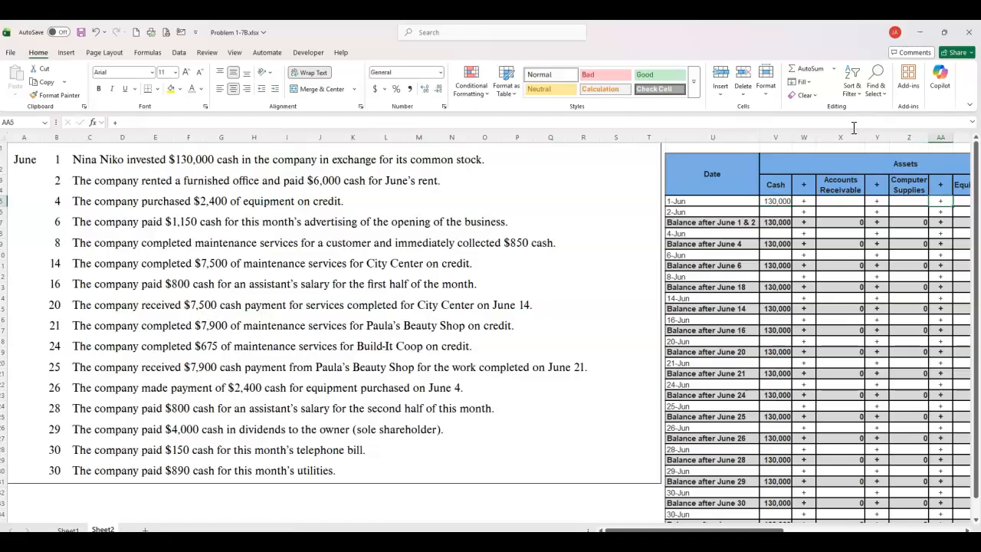
{"action": "key", "text": "Right"}
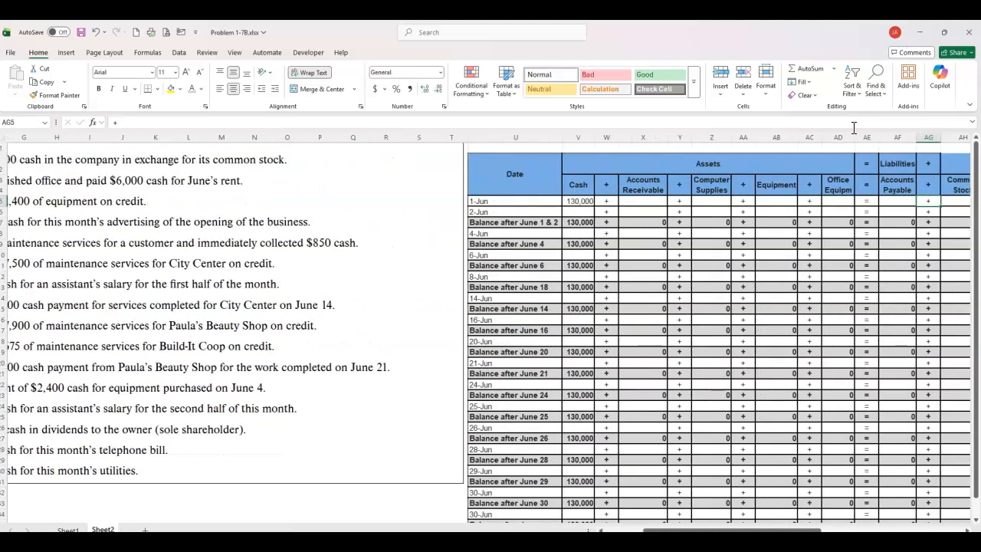
{"action": "key", "text": "Right"}
{"action": "type", "text": "1"}
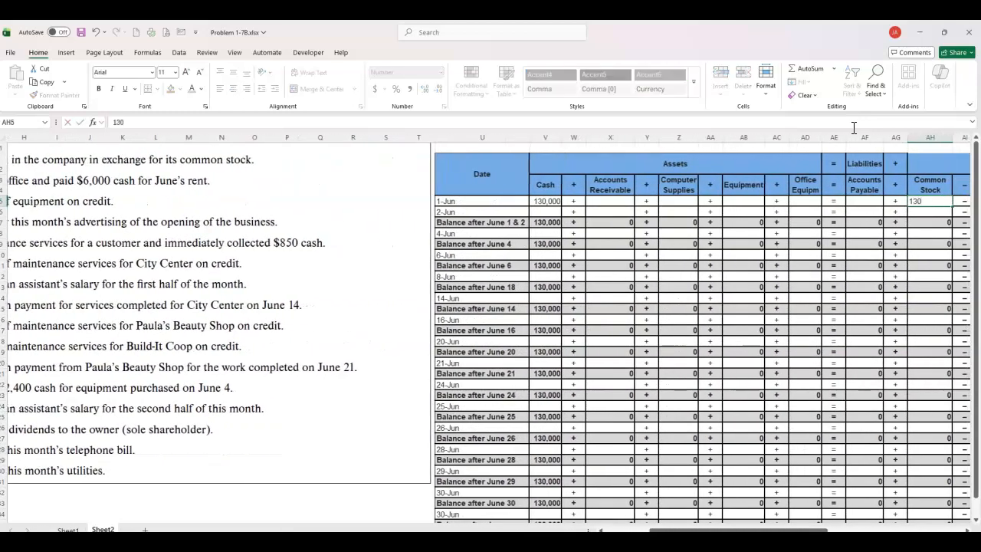
{"action": "type", "text": "3,000"}
{"action": "key", "text": "Right"}
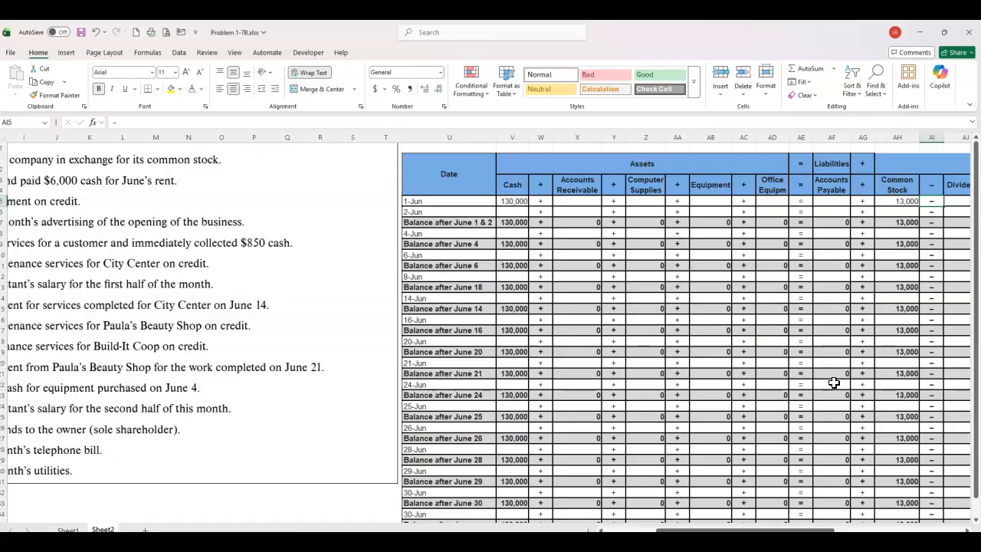
Label the two check columns beyond the equity section "Assets" in AY4 and "Liab + Equity" in AZ4
{"action": "left_click_drag", "start_coordinate": [697, 529], "coordinate": [834, 529]}
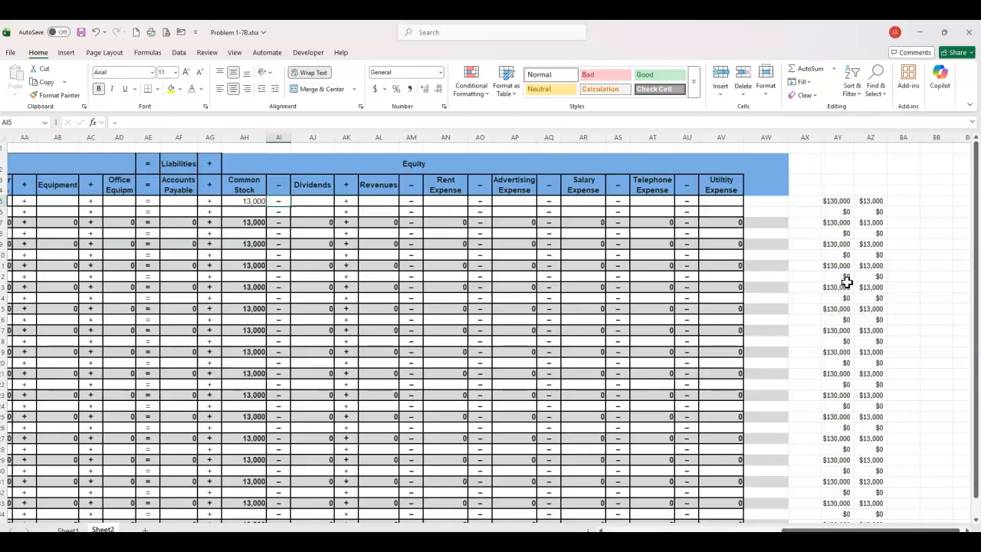
{"action": "left_click", "coordinate": [837, 189]}
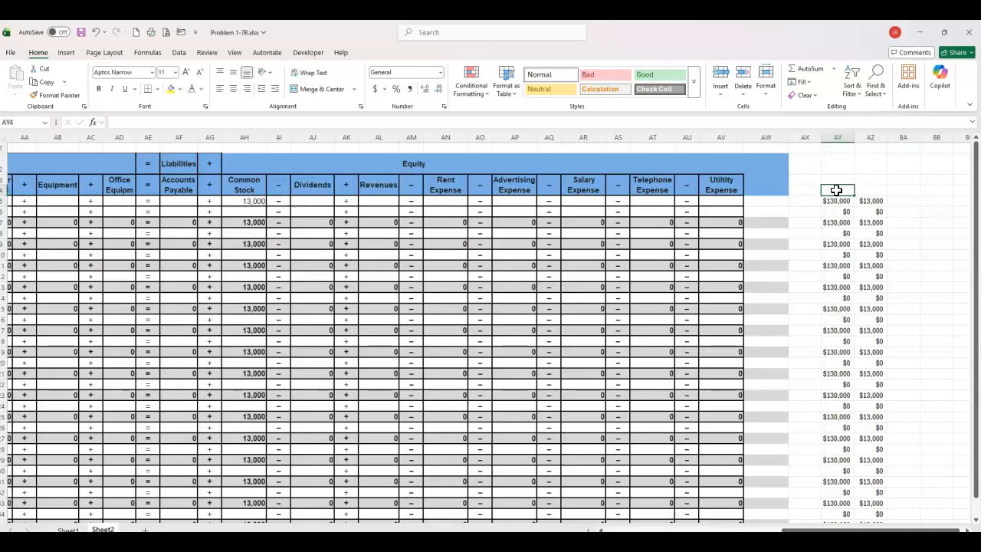
{"action": "type", "text": "Assets"}
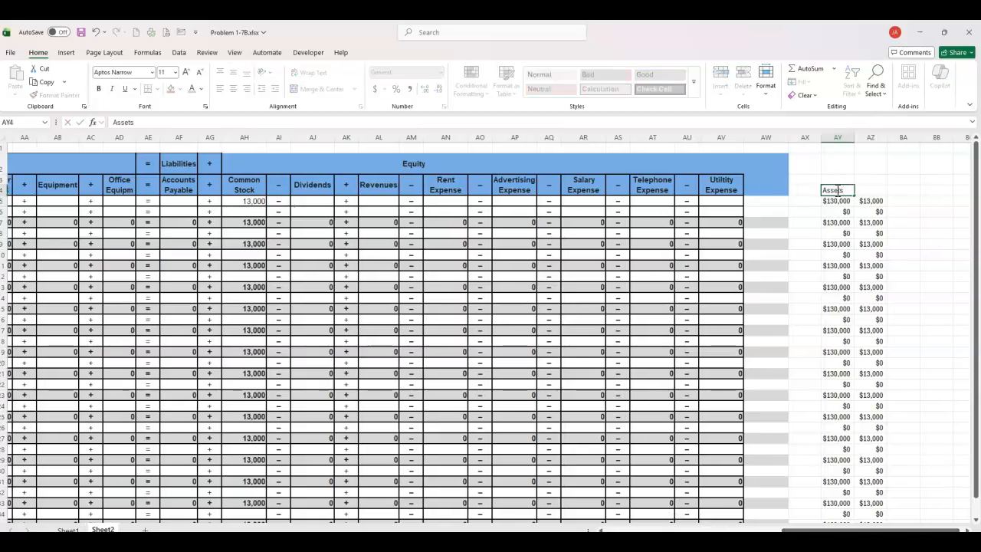
{"action": "key", "text": "Tab"}
{"action": "type", "text": "Li"}
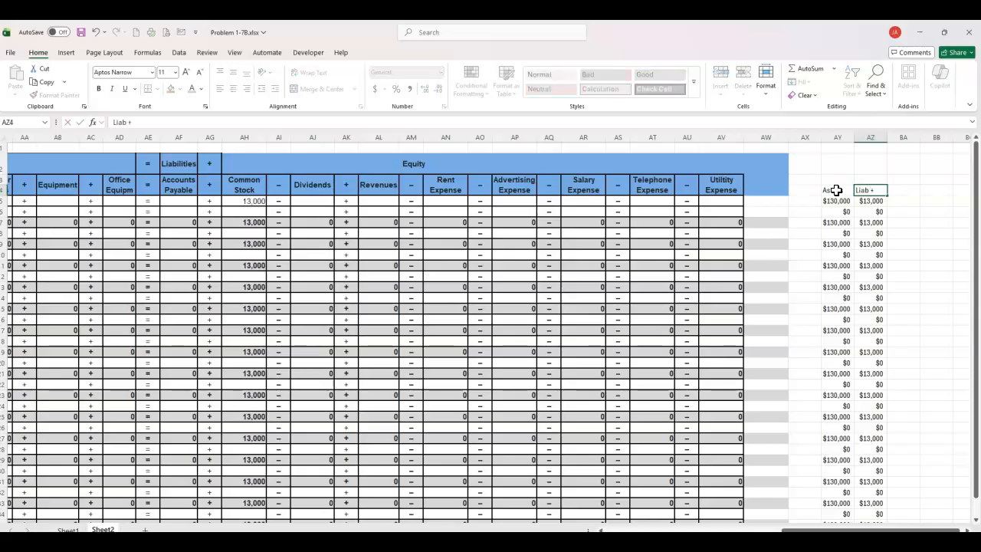
{"action": "key", "text": "BackSpace"}
{"action": "type", "text": "Equity"}
{"action": "key", "text": "Return"}
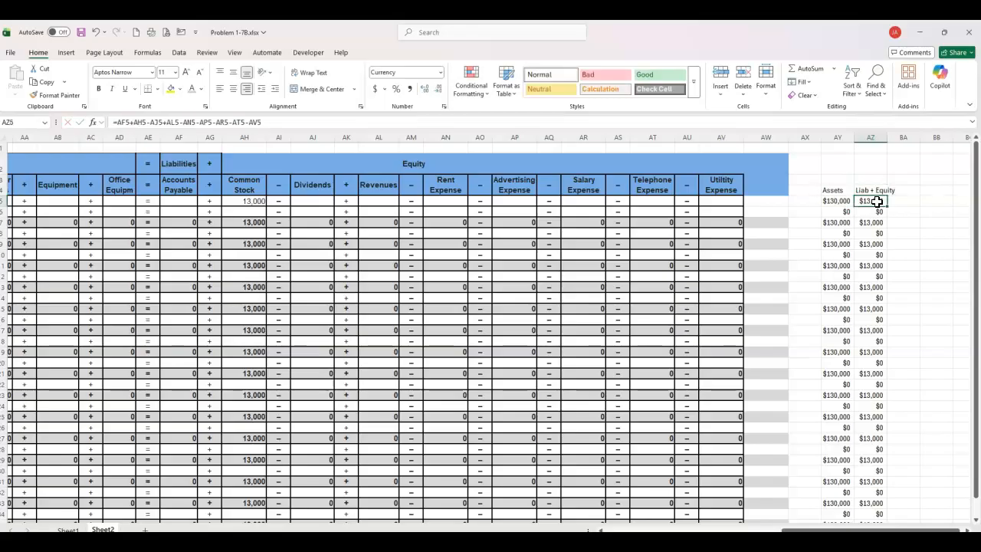
Correct the June 1 Common Stock amount to 130,000 and return to the start of the sheet
{"action": "left_click", "coordinate": [253, 199]}
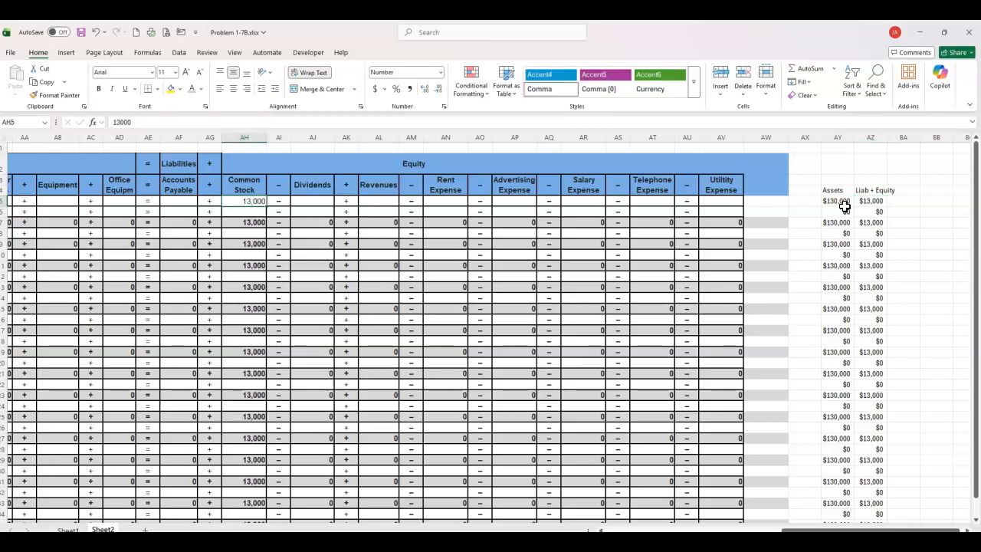
{"action": "type", "text": "130,000"}
{"action": "key", "text": "Return"}
{"action": "key", "text": "ctrl+Home"}
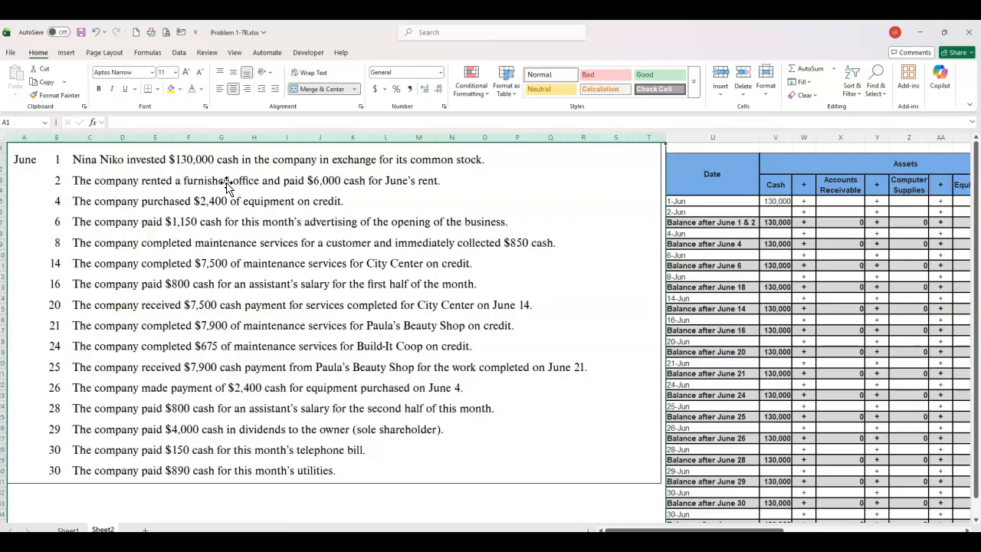
Switch to the e-book in the browser and review the accounting equation and the four parts of equity
{"action": "key", "text": "alt+Tab"}
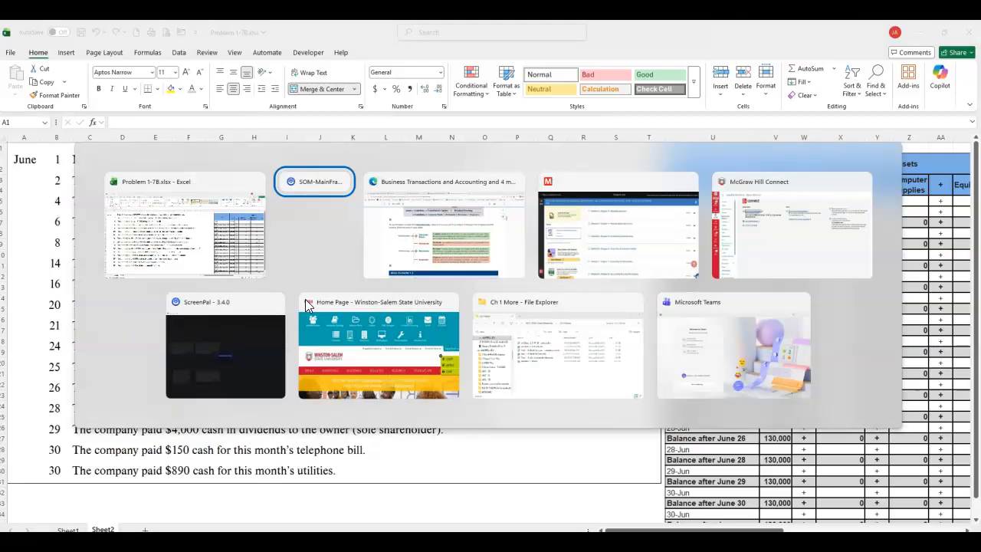
{"action": "key", "text": "alt+Tab"}
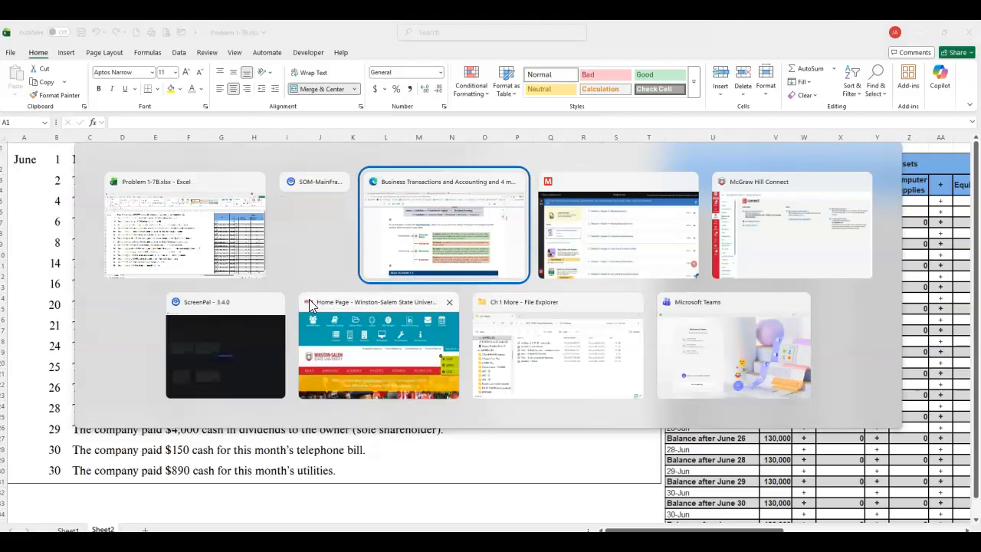
{"action": "scroll", "coordinate": [453, 390], "scroll_direction": "up", "scroll_amount": 3}
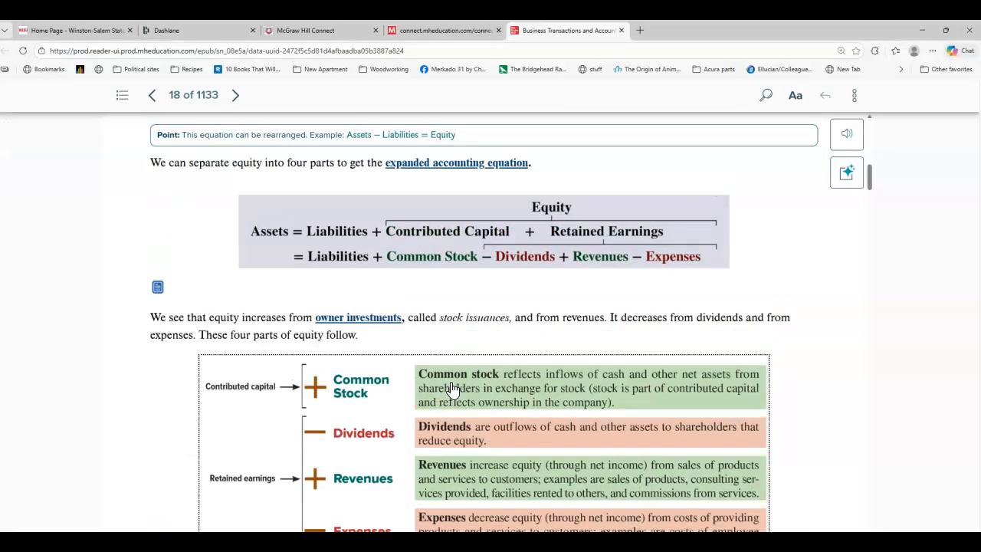
{"action": "scroll", "coordinate": [453, 390], "scroll_direction": "up", "scroll_amount": 5}
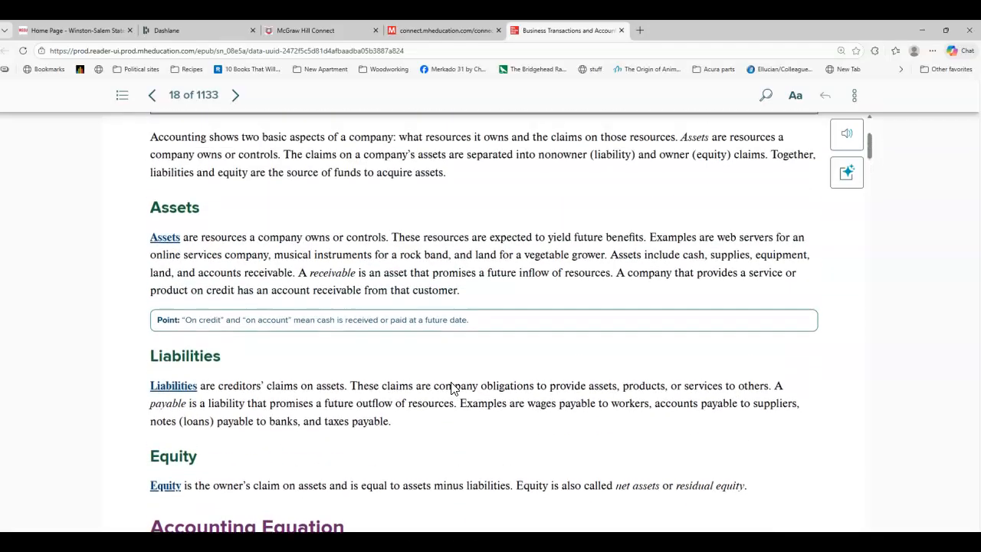
{"action": "scroll", "coordinate": [453, 381], "scroll_direction": "down", "scroll_amount": 6}
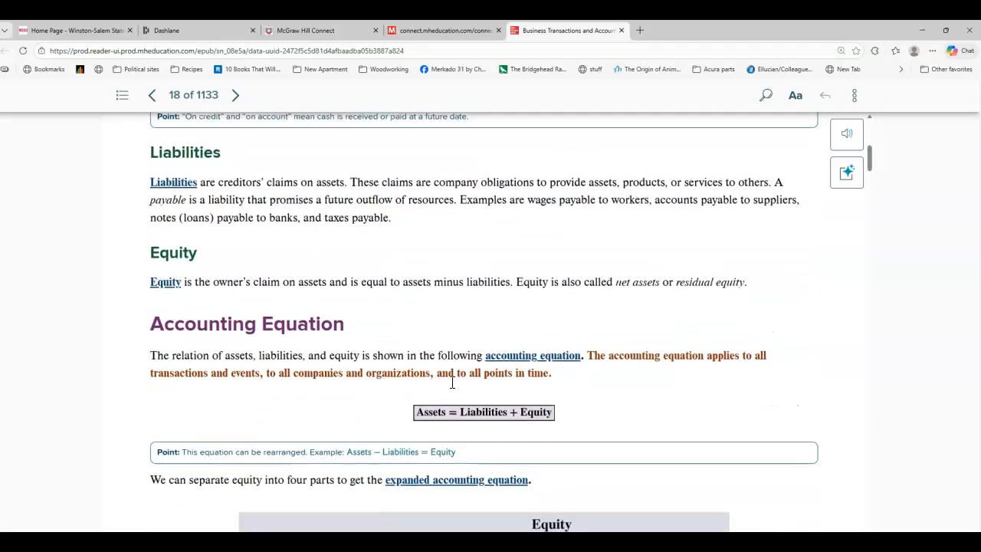
{"action": "scroll", "coordinate": [452, 382], "scroll_direction": "down", "scroll_amount": 2}
{"action": "left_click", "coordinate": [452, 382]}
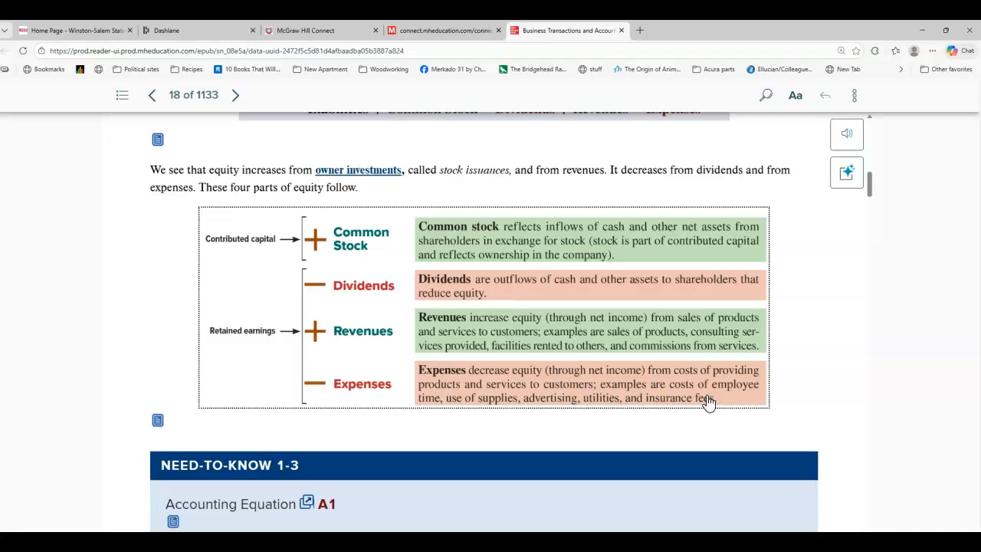
Return to the Problem 1-7B workbook in Excel and enter -6000 as the June 2 amount in the Cash column
{"action": "key", "text": "alt+Tab"}
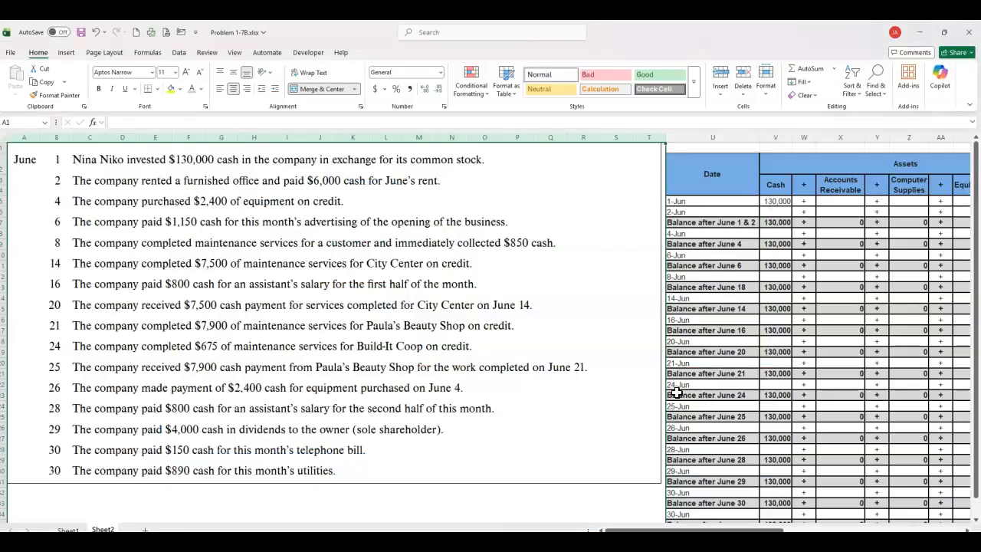
{"action": "left_click", "coordinate": [778, 210]}
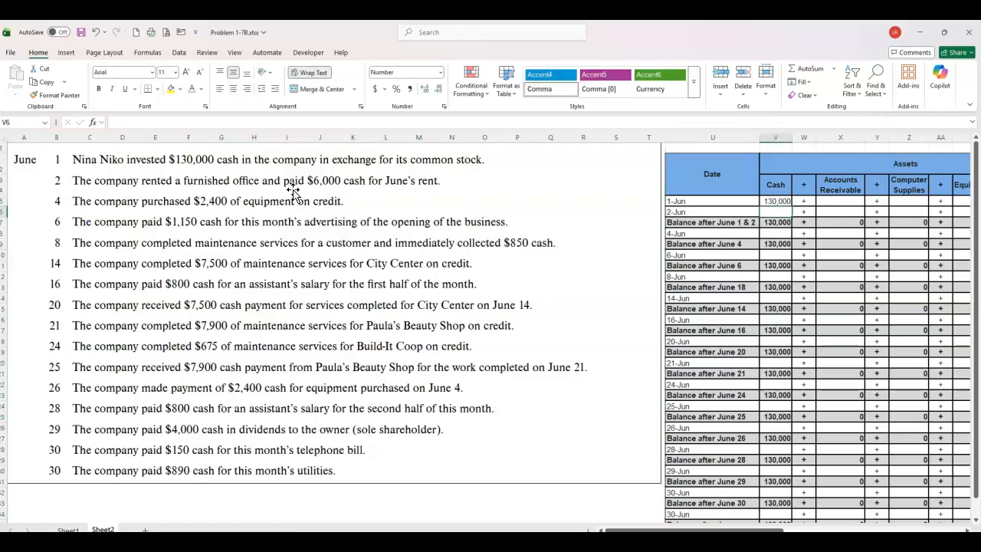
{"action": "type", "text": "-6000"}
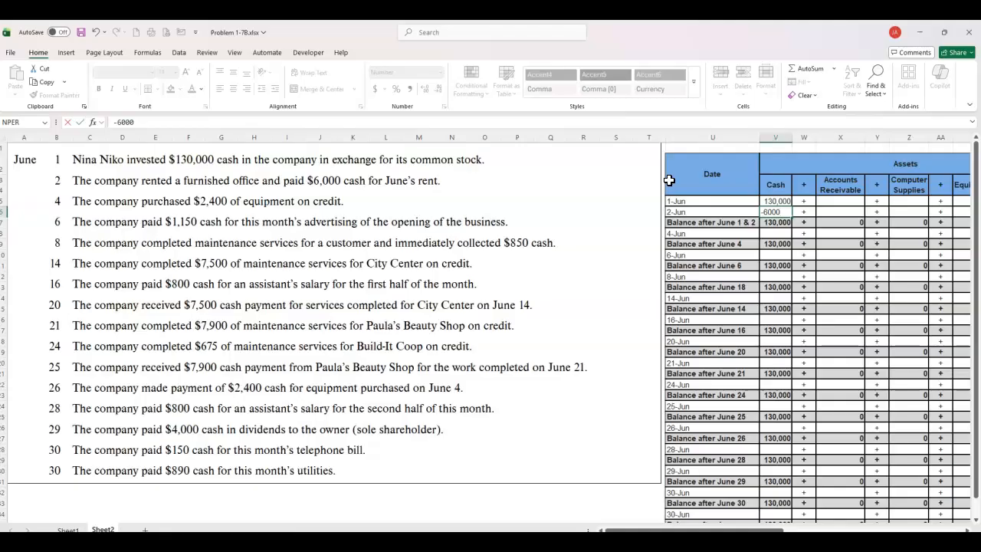
{"action": "key", "text": "Tab"}
Enter 6000 as the June 2 amount in the Rent Expense column
{"action": "key", "text": "Right"}
{"action": "key", "text": "Right"}
{"action": "key", "text": "Right"}
{"action": "key", "text": "Right"}
{"action": "key", "text": "Right"}
{"action": "key", "text": "Right"}
{"action": "key", "text": "Right"}
{"action": "key", "text": "Right"}
{"action": "key", "text": "Right"}
{"action": "key", "text": "Right"}
{"action": "key", "text": "Right"}
{"action": "key", "text": "Right"}
{"action": "key", "text": "Right"}
{"action": "key", "text": "Right"}
{"action": "key", "text": "Right"}
{"action": "key", "text": "Right"}
{"action": "key", "text": "Right"}
{"action": "key", "text": "Right"}
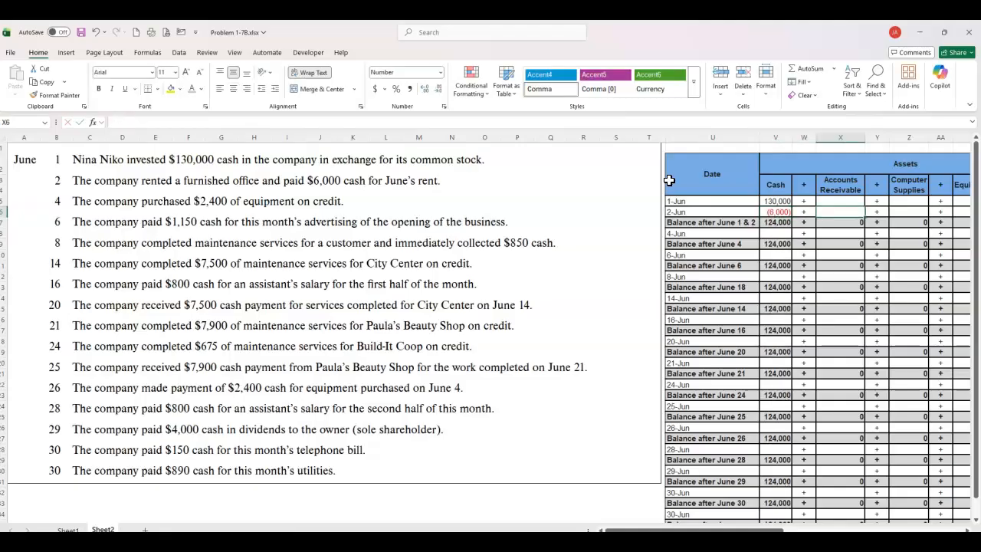
{"action": "key", "text": "Right"}
{"action": "key", "text": "Right"}
{"action": "key", "text": "Right"}
{"action": "key", "text": "Right"}
{"action": "key", "text": "Right"}
{"action": "key", "text": "Right"}
{"action": "key", "text": "Right"}
{"action": "key", "text": "Right"}
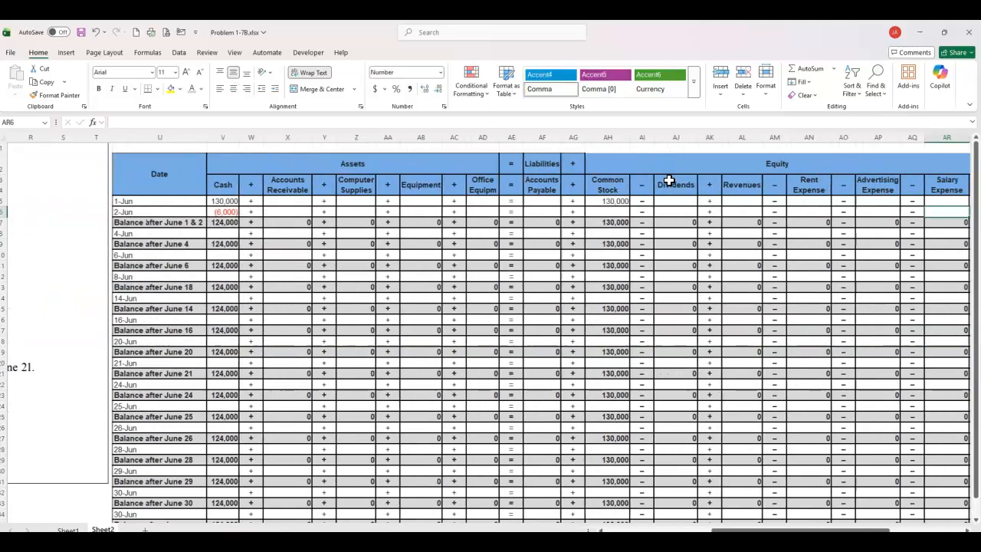
{"action": "key", "text": "Left"}
{"action": "key", "text": "Left"}
{"action": "key", "text": "Left"}
{"action": "key", "text": "Left"}
{"action": "key", "text": "Left"}
{"action": "key", "text": "Left"}
{"action": "key", "text": "Left"}
{"action": "key", "text": "Left"}
{"action": "key", "text": "Left"}
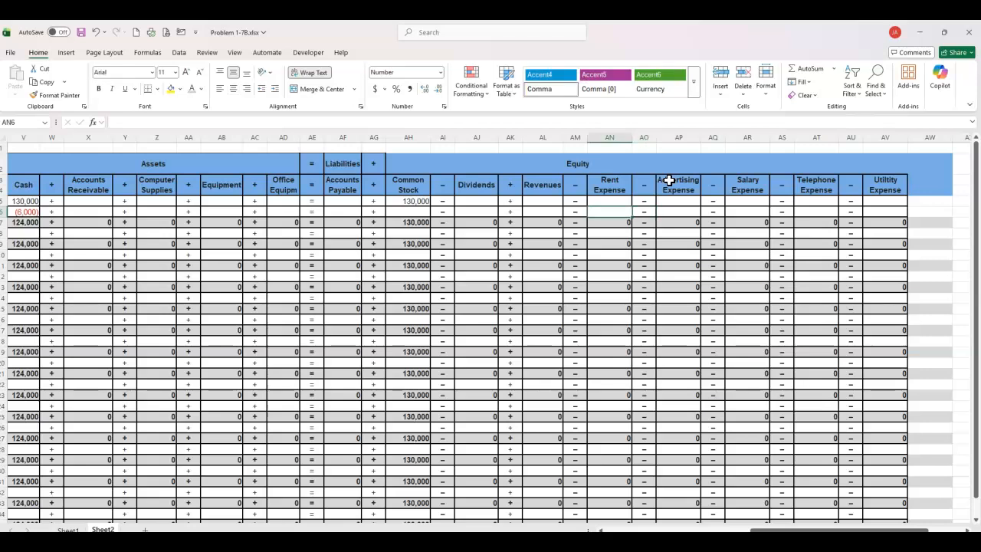
{"action": "type", "text": "6000"}
{"action": "key", "text": "ctrl+Return"}
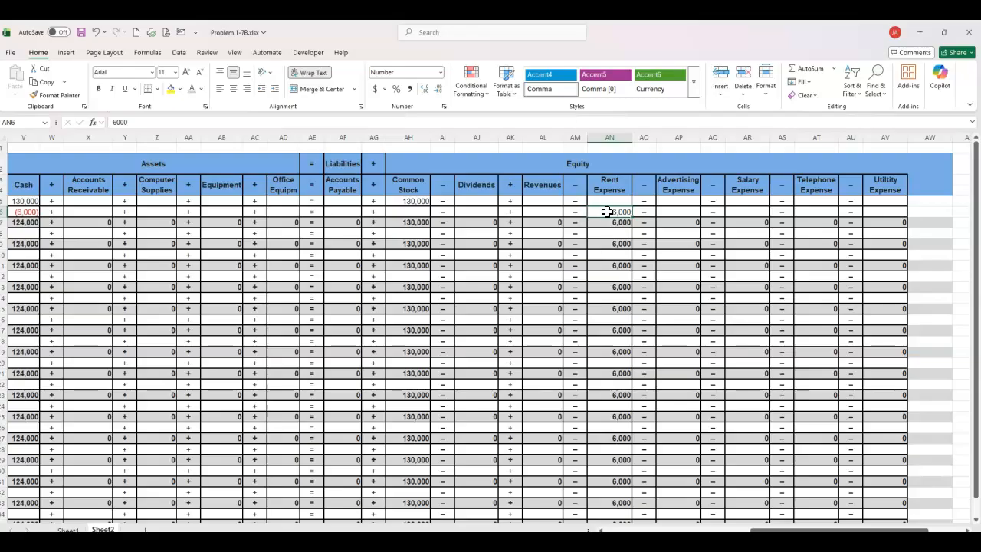
Compare the Assets and Liab + Equity check values in the June 2 row
{"action": "key", "text": "Right"}
{"action": "key", "text": "Right"}
{"action": "key", "text": "Right"}
{"action": "key", "text": "Right"}
{"action": "key", "text": "Right"}
{"action": "key", "text": "Right"}
{"action": "key", "text": "Right"}
{"action": "key", "text": "Right"}
{"action": "key", "text": "Right"}
{"action": "key", "text": "Right"}
{"action": "key", "text": "Right"}
{"action": "key", "text": "Right"}
{"action": "key", "text": "Right"}
{"action": "key", "text": "Right"}
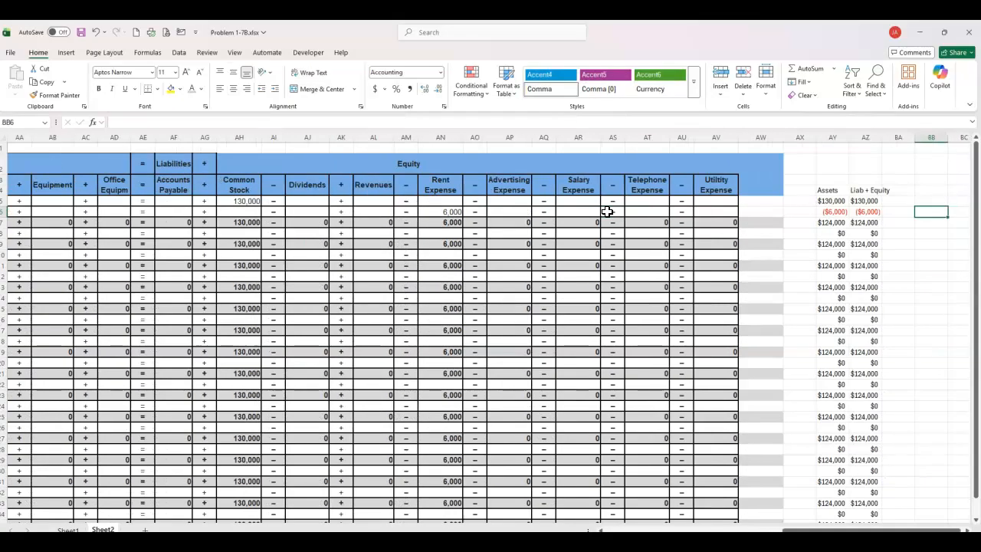
{"action": "key", "text": "Left"}
{"action": "key", "text": "Left"}
{"action": "key", "text": "Left"}
{"action": "key", "text": "Right"}
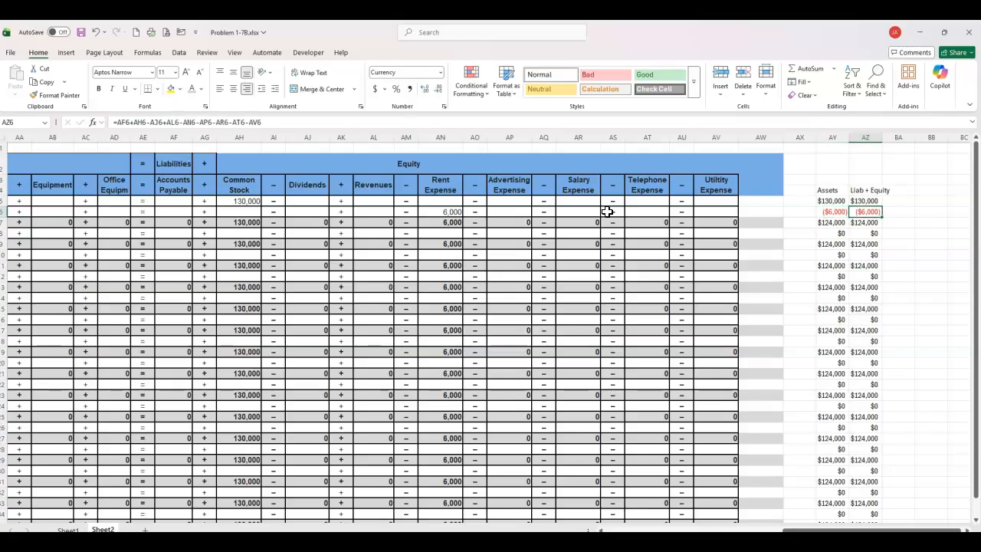
Enter 2,400 as the June 4 amount in the Equipment column for the purchase on credit
{"action": "key", "text": "ctrl+Home"}
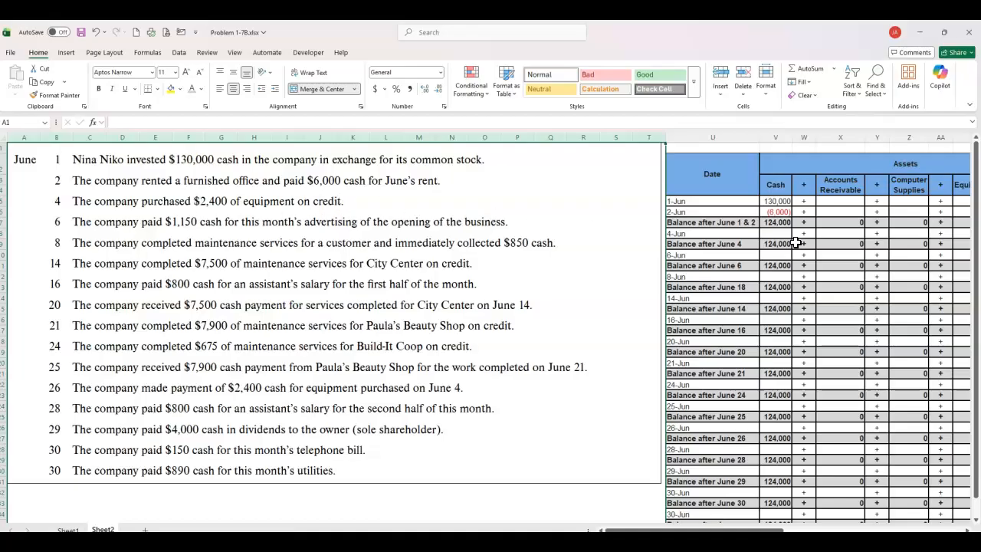
{"action": "left_click", "coordinate": [772, 234]}
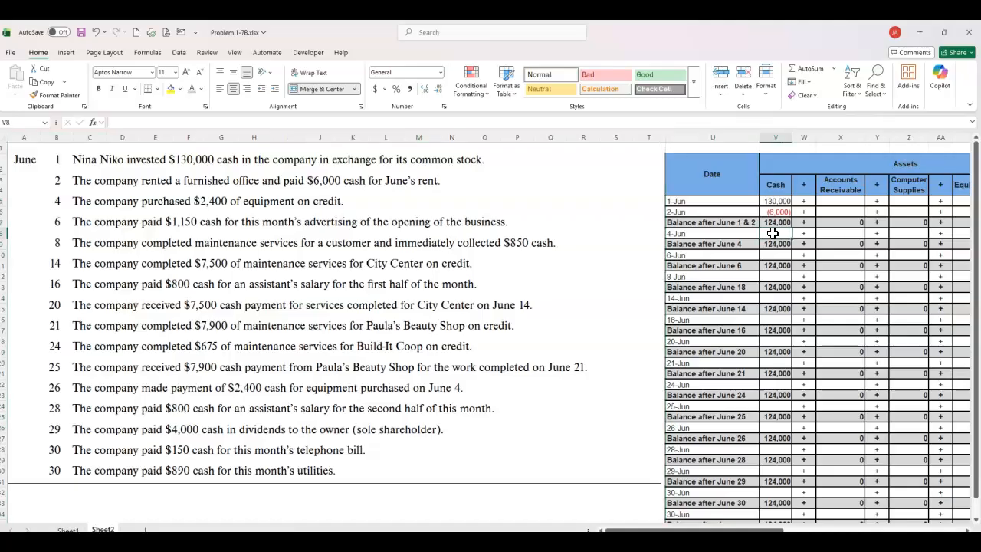
{"action": "key", "text": "Right"}
{"action": "key", "text": "Right"}
{"action": "key", "text": "Right"}
{"action": "key", "text": "Right"}
{"action": "key", "text": "Right"}
{"action": "key", "text": "Right"}
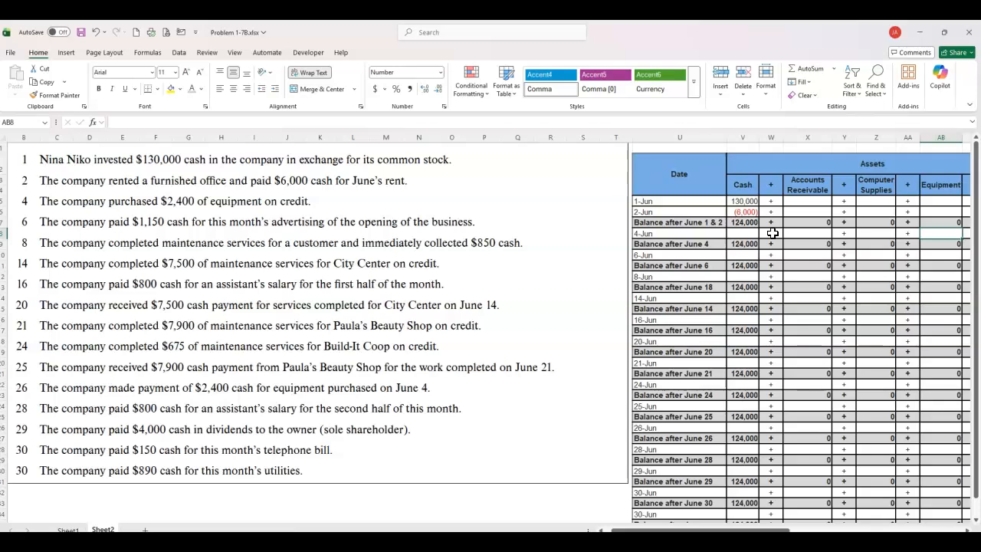
{"action": "type", "text": "2,4"}
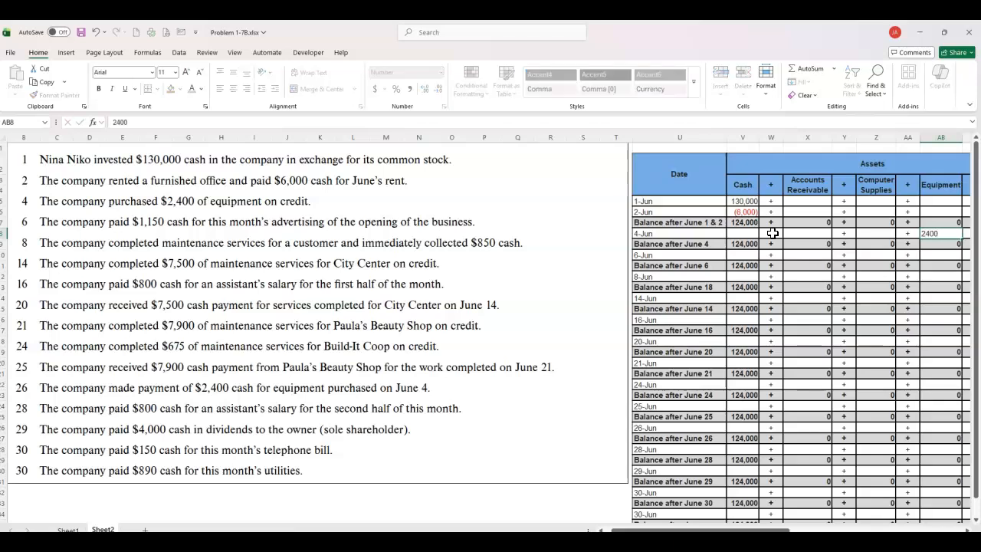
{"action": "type", "text": "00"}
{"action": "key", "text": "Tab"}
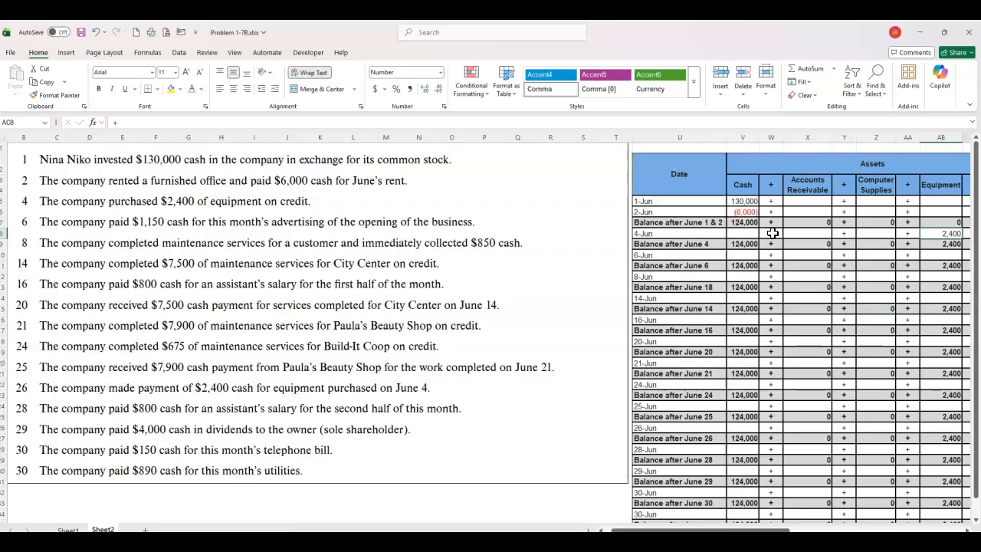
Enter 2400 as the June 4 amount in the Accounts Payable column
{"action": "key", "text": "Tab"}
{"action": "key", "text": "Tab"}
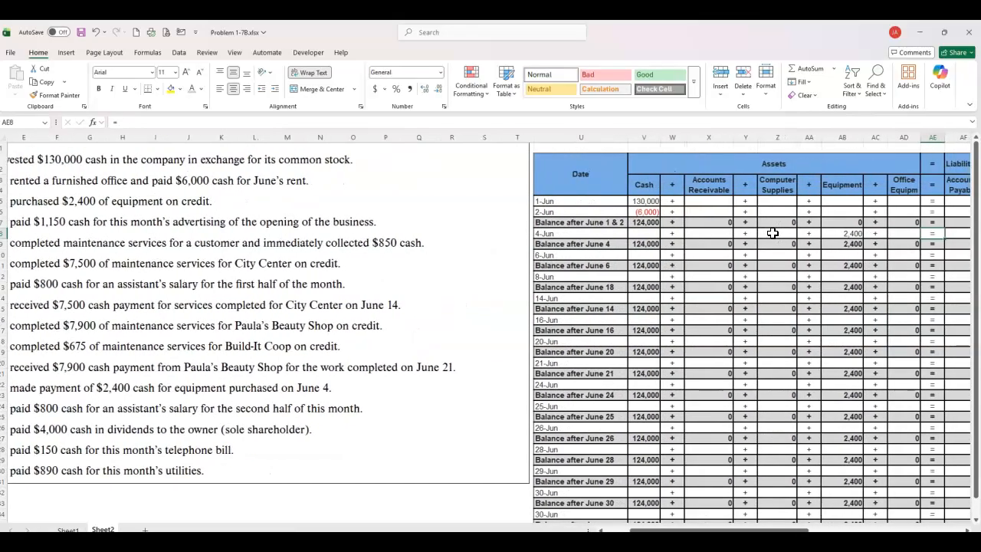
{"action": "key", "text": "Left"}
{"action": "key", "text": "Tab"}
{"action": "key", "text": "Tab"}
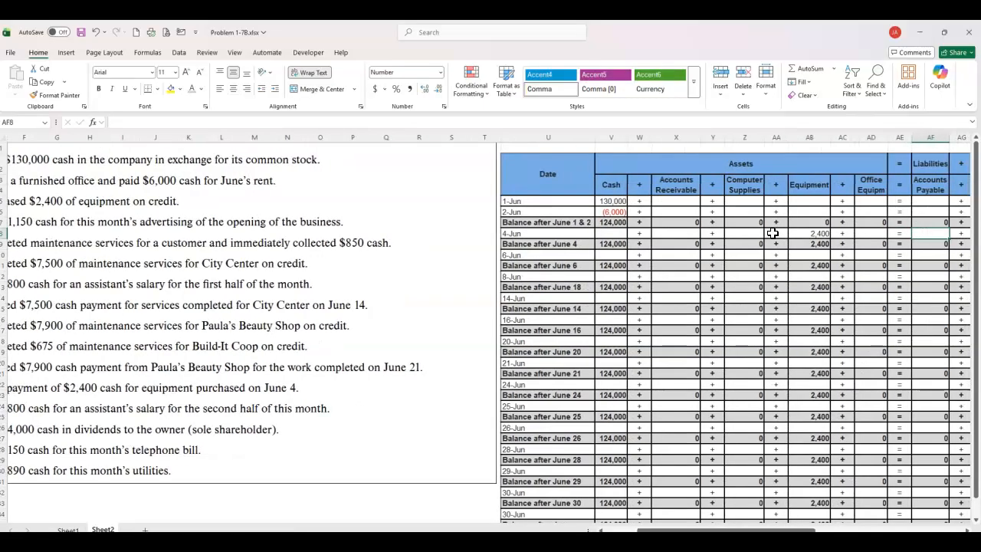
{"action": "type", "text": "2400"}
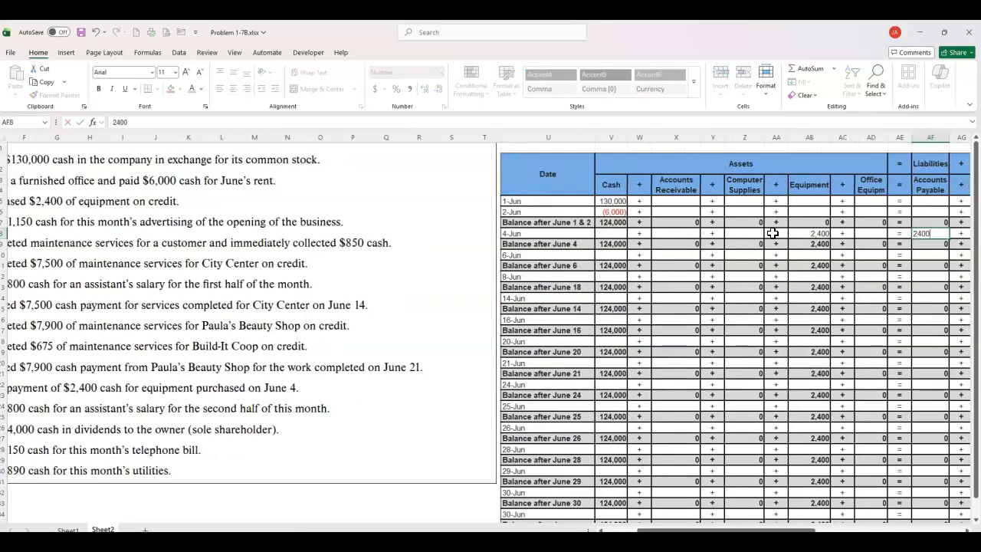
{"action": "key", "text": "ctrl+Return"}
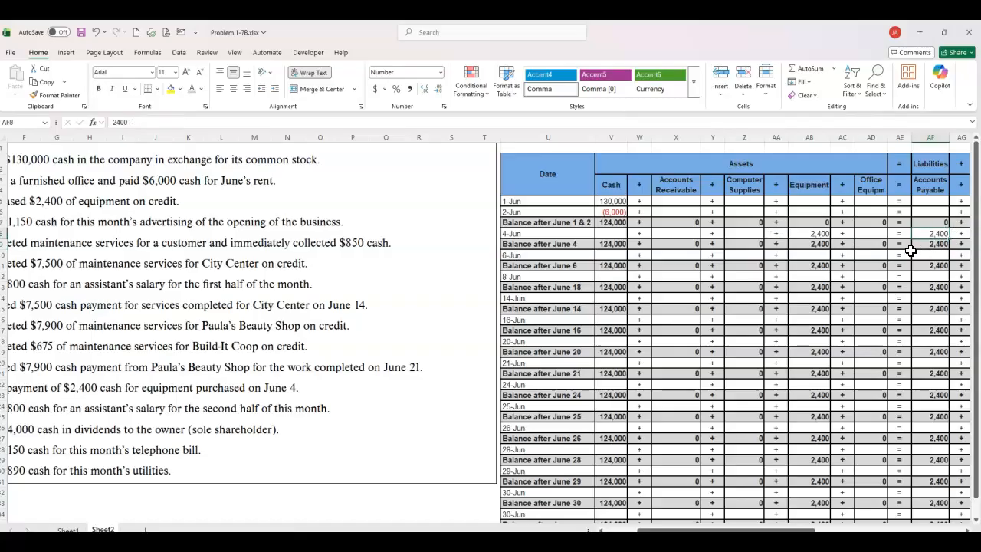
Enter -1150 as the June 6 amount in the Cash column for the advertising payment
{"action": "key", "text": "ctrl+Home"}
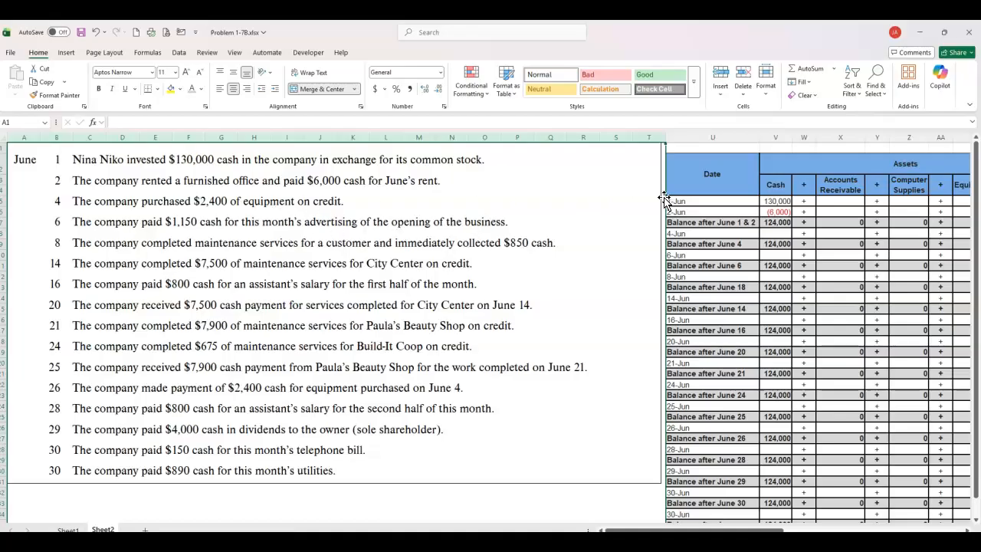
{"action": "left_click", "coordinate": [778, 234]}
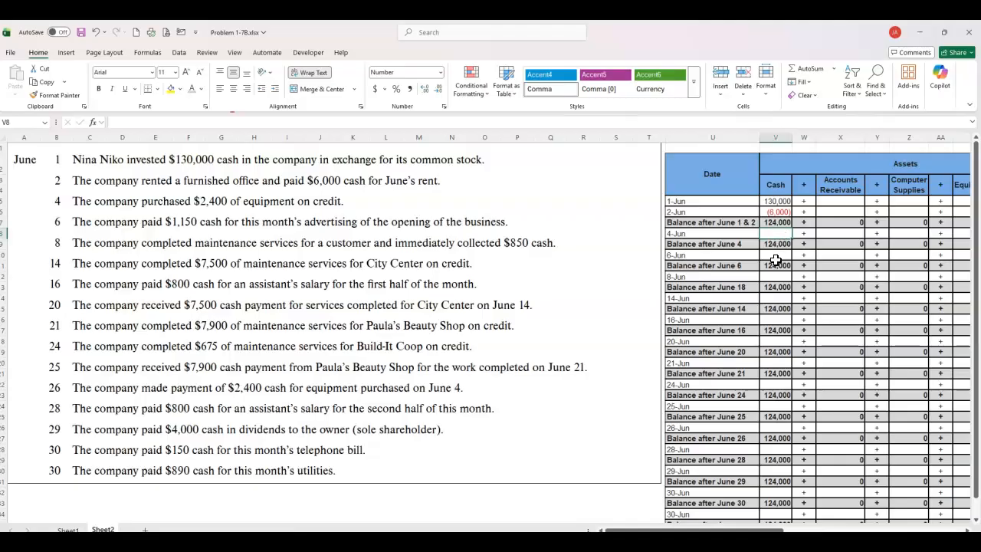
{"action": "left_click", "coordinate": [776, 255]}
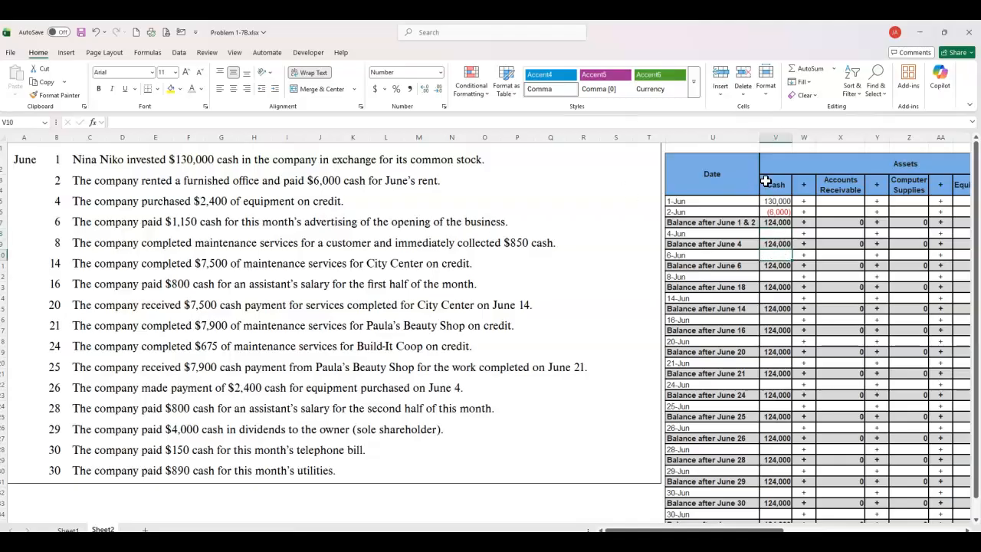
{"action": "type", "text": "-1150"}
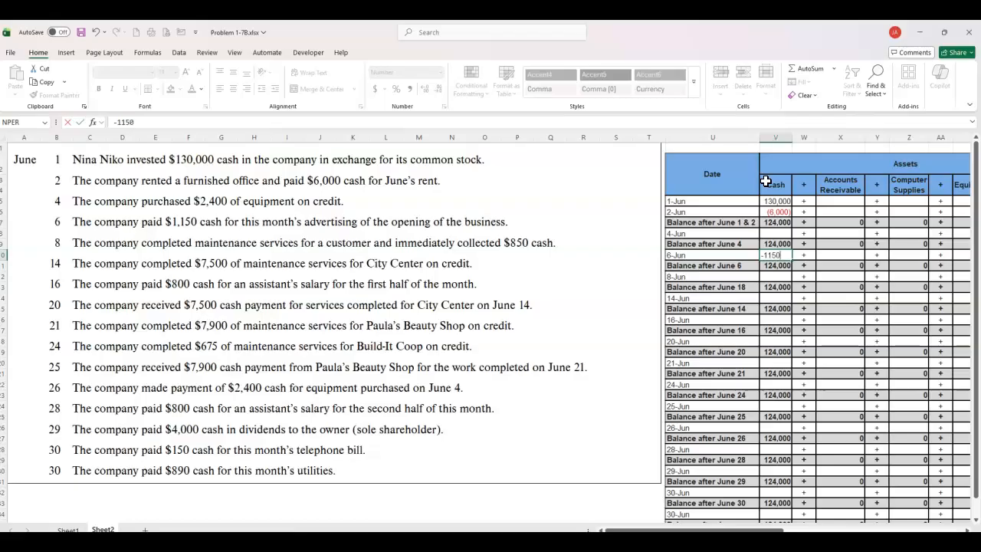
{"action": "key", "text": "Tab"}
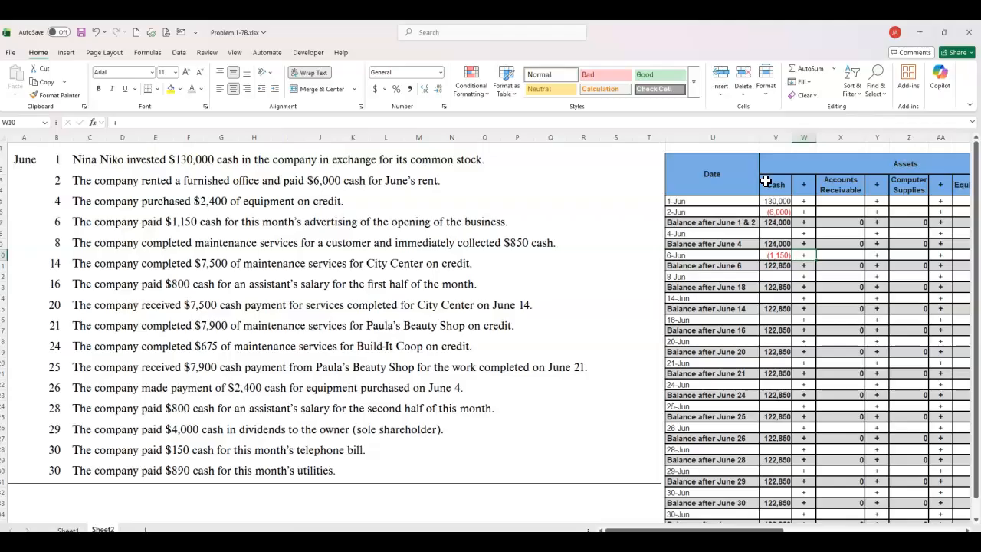
Check the expense definition in the browser textbook, return to the Excel workbook and enter 1150 as the June 6 Advertising Expense amount
{"action": "key", "text": "alt+Tab"}
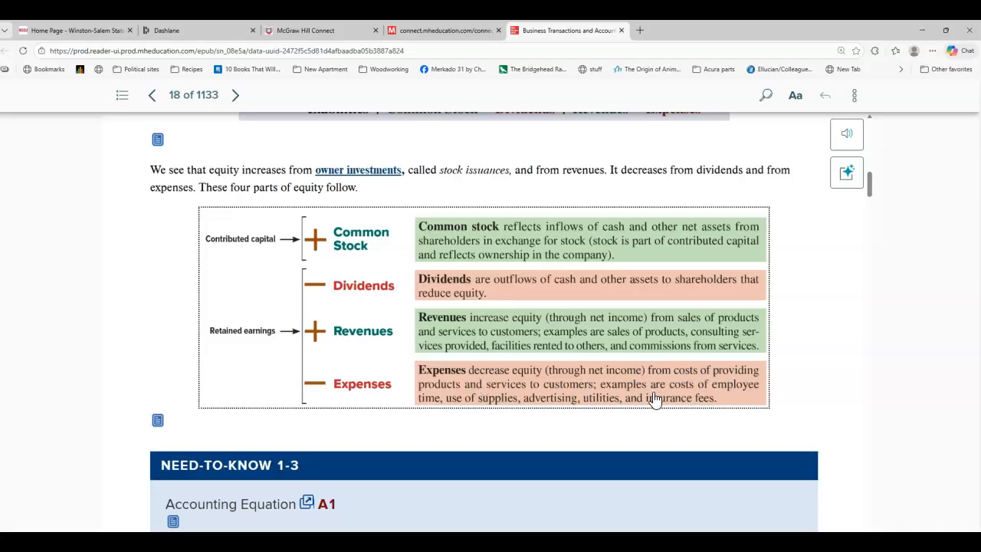
{"action": "key", "text": "alt+Tab"}
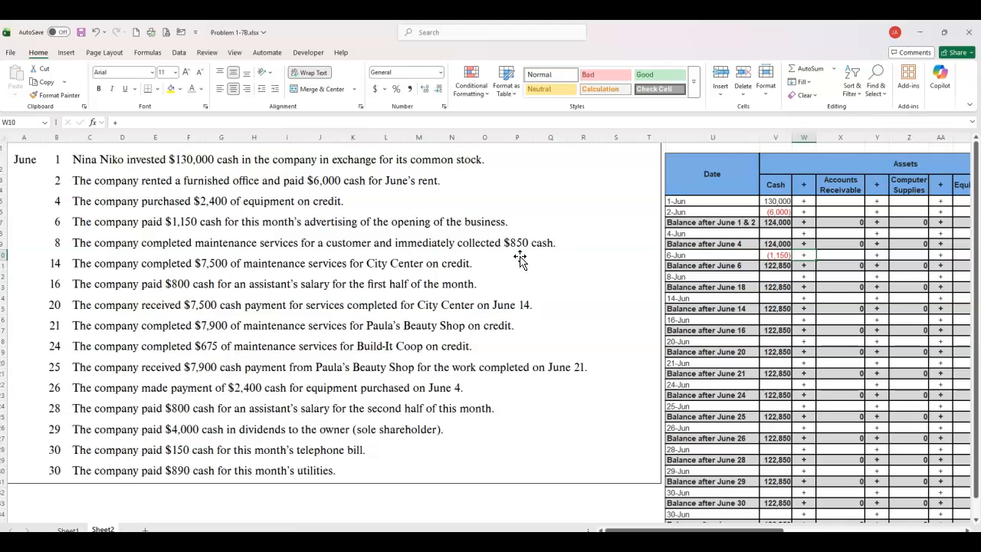
{"action": "key", "text": "Right"}
{"action": "key", "text": "Right"}
{"action": "key", "text": "Right"}
{"action": "key", "text": "Right"}
{"action": "key", "text": "Right"}
{"action": "key", "text": "Right"}
{"action": "key", "text": "Right"}
{"action": "key", "text": "Right"}
{"action": "key", "text": "Right"}
{"action": "key", "text": "Right"}
{"action": "key", "text": "Right"}
{"action": "key", "text": "Right"}
{"action": "key", "text": "Right"}
{"action": "key", "text": "Right"}
{"action": "key", "text": "Right"}
{"action": "key", "text": "Right"}
{"action": "key", "text": "Right"}
{"action": "key", "text": "Right"}
{"action": "key", "text": "Right"}
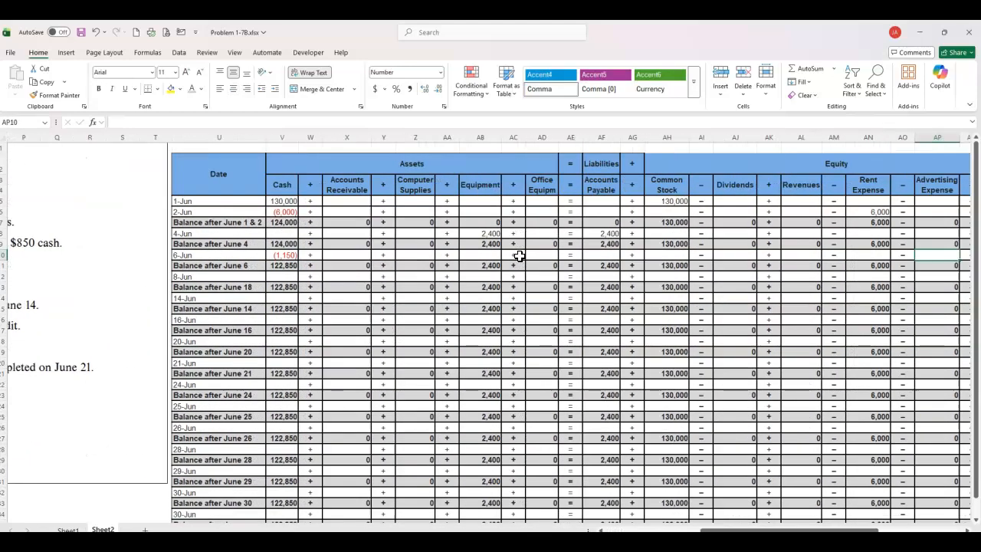
{"action": "key", "text": "Left"}
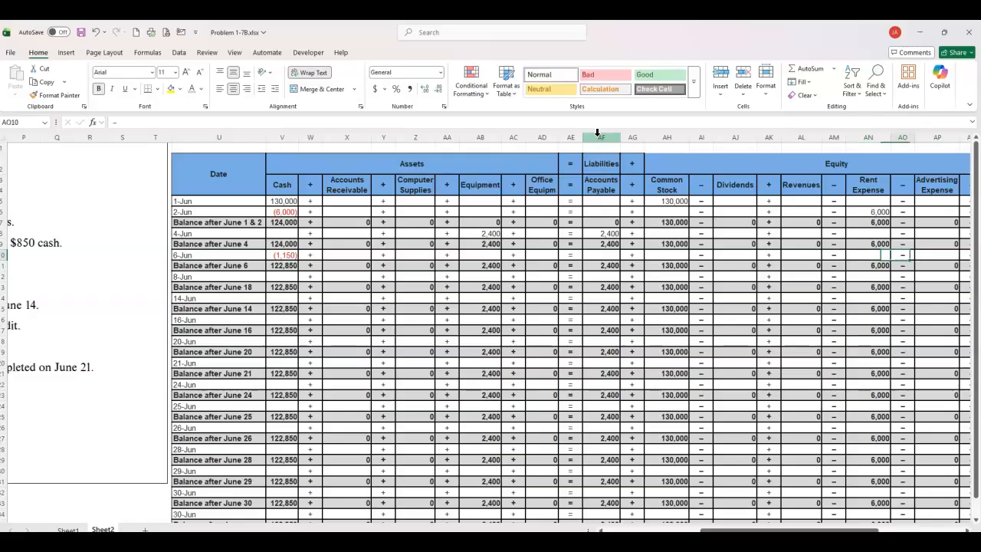
{"action": "key", "text": "Right"}
{"action": "type", "text": "1150"}
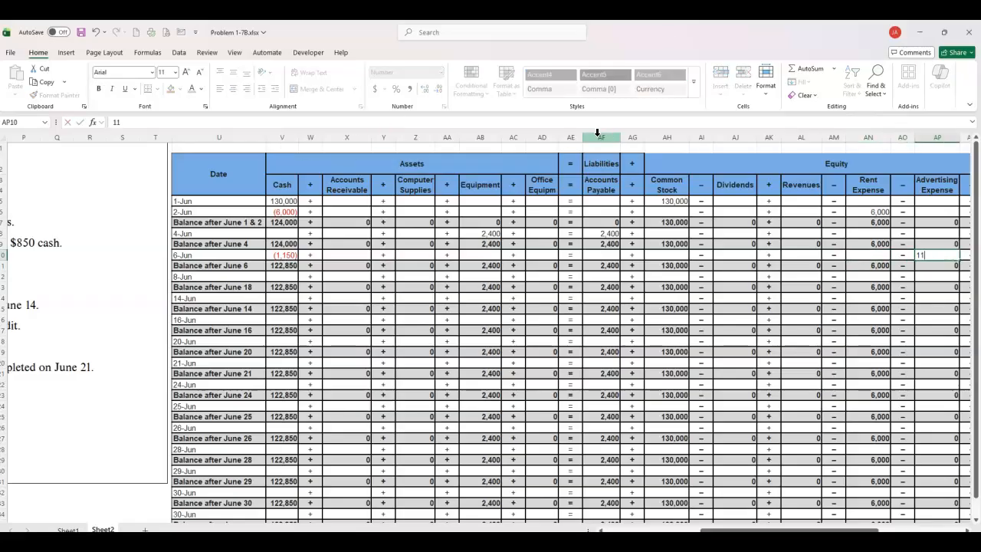
{"action": "key", "text": "Return"}
Compare the Assets and Liab + Equity check values for June 6 and the balance after June 6
{"action": "key", "text": "Up"}
{"action": "key", "text": "Right"}
{"action": "key", "text": "Right"}
{"action": "key", "text": "Right"}
{"action": "key", "text": "Right"}
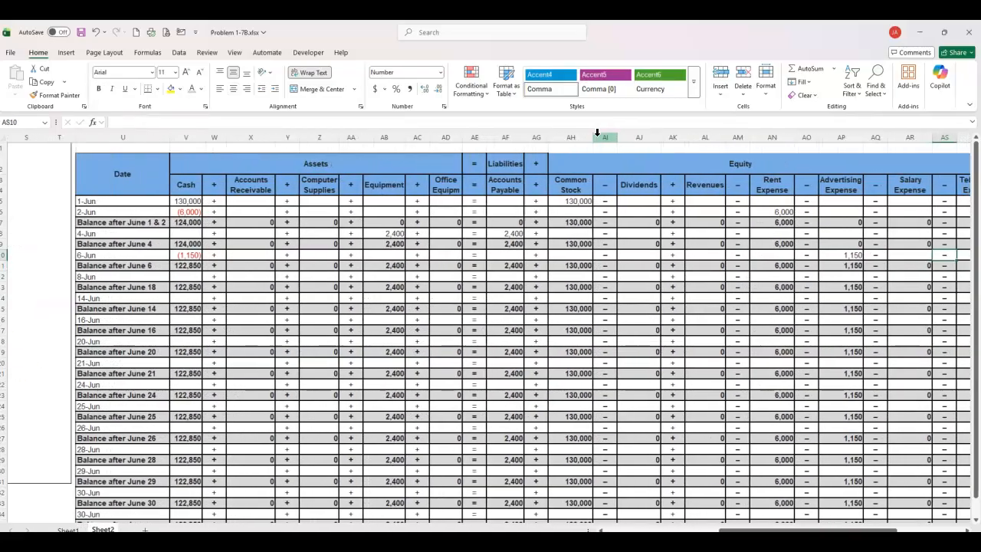
{"action": "key", "text": "Right"}
{"action": "key", "text": "Right"}
{"action": "key", "text": "Right"}
{"action": "key", "text": "Right"}
{"action": "key", "text": "Right"}
{"action": "key", "text": "Right"}
{"action": "key", "text": "Right"}
{"action": "key", "text": "Right"}
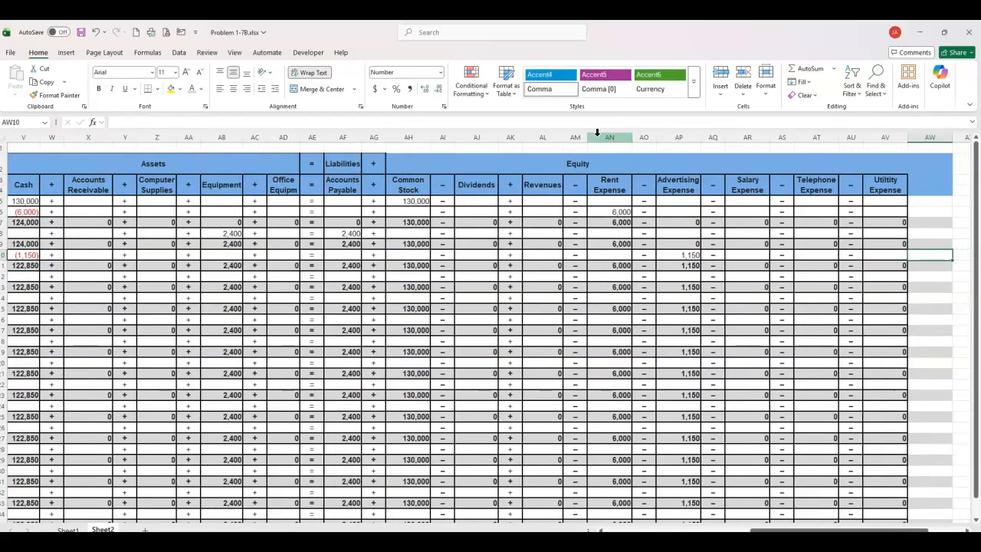
{"action": "key", "text": "Left"}
{"action": "key", "text": "Left"}
{"action": "key", "text": "Down"}
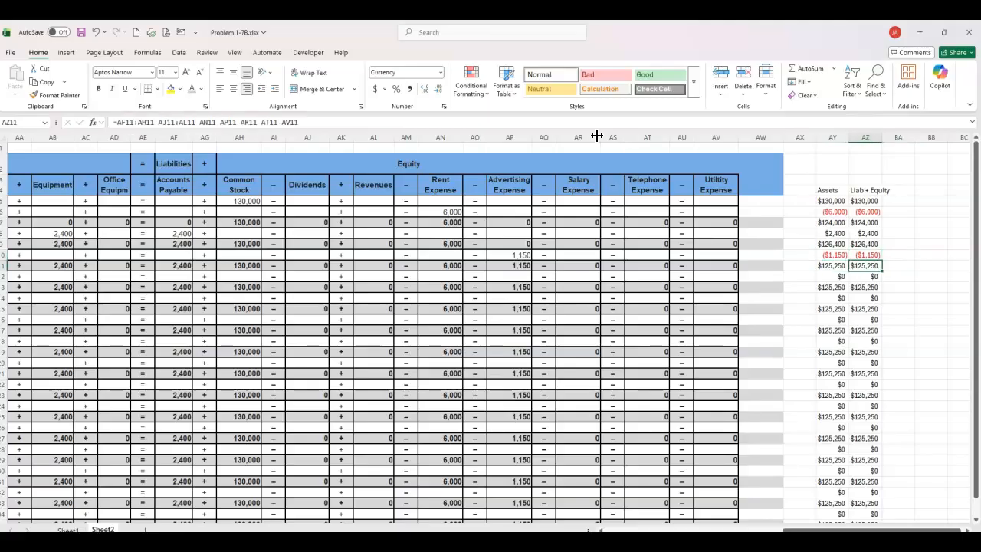
Enter 850 as the June 8 amount in the Cash column for the maintenance services collected in cash
{"action": "key", "text": "ctrl+Home"}
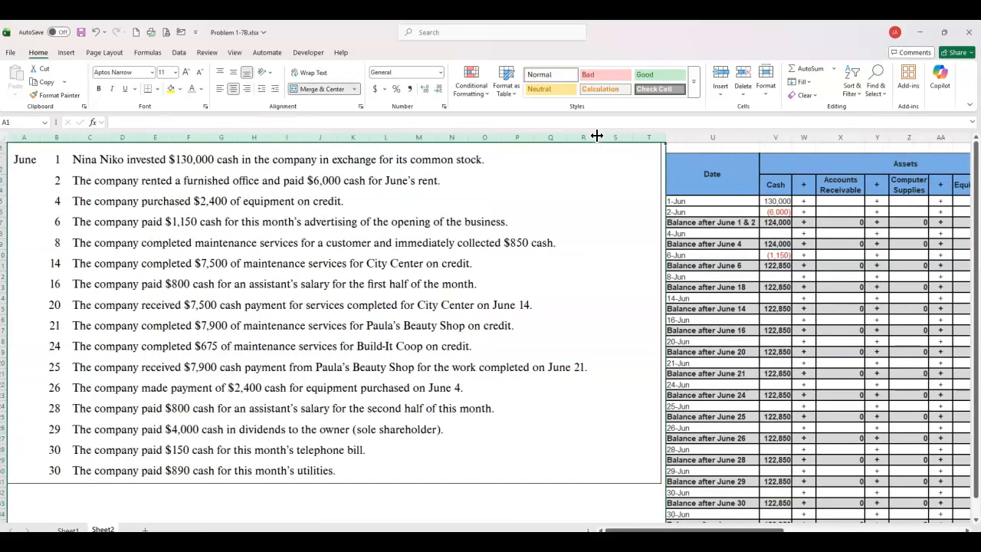
{"action": "left_click", "coordinate": [784, 278]}
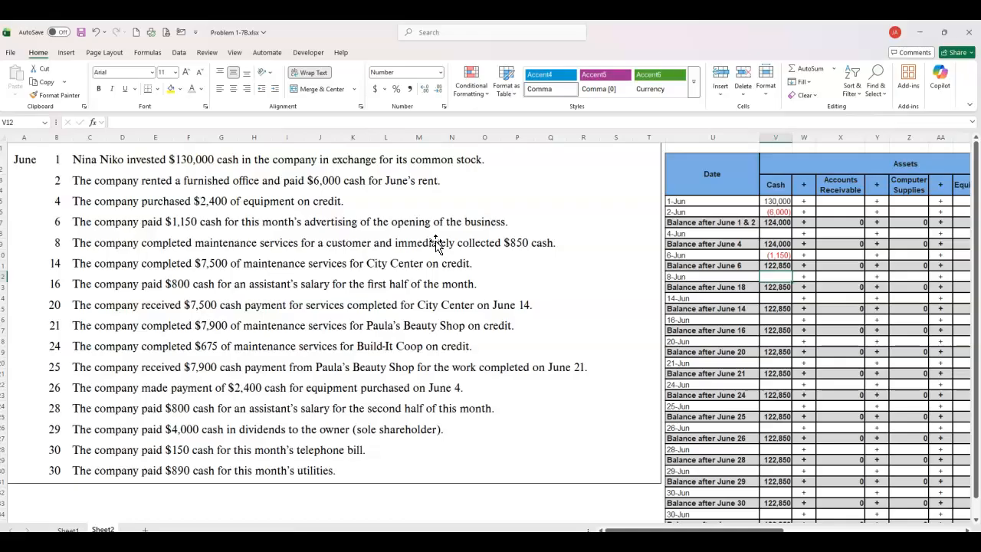
{"action": "type", "text": "850"}
{"action": "key", "text": "Return"}
{"action": "key", "text": "Up"}
Check the revenue definition in the browser textbook, return to the Excel workbook and enter 850 as the June 8 Revenues amount
{"action": "key", "text": "alt+Tab"}
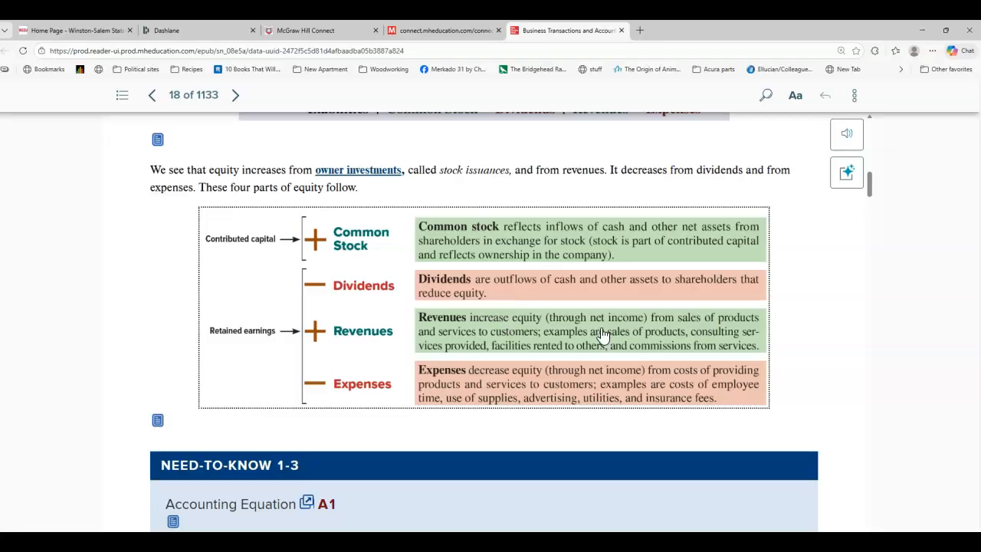
{"action": "key", "text": "alt+Tab"}
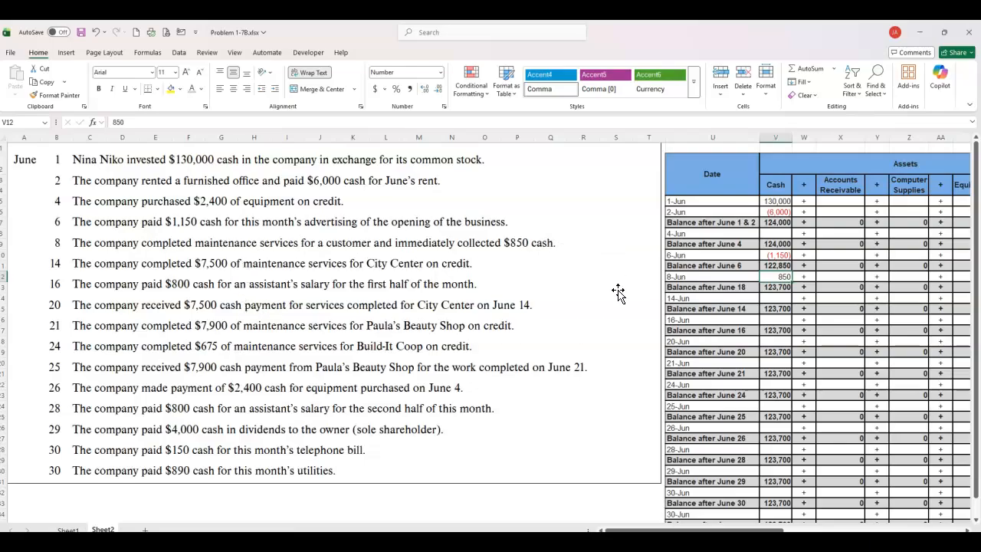
{"action": "left_click", "coordinate": [792, 276]}
{"action": "key", "text": "Right"}
{"action": "key", "text": "Right"}
{"action": "key", "text": "Right"}
{"action": "key", "text": "Right"}
{"action": "key", "text": "Right"}
{"action": "key", "text": "Right"}
{"action": "key", "text": "Right"}
{"action": "key", "text": "Right"}
{"action": "key", "text": "Right"}
{"action": "key", "text": "Right"}
{"action": "key", "text": "Right"}
{"action": "key", "text": "Right"}
{"action": "key", "text": "Right"}
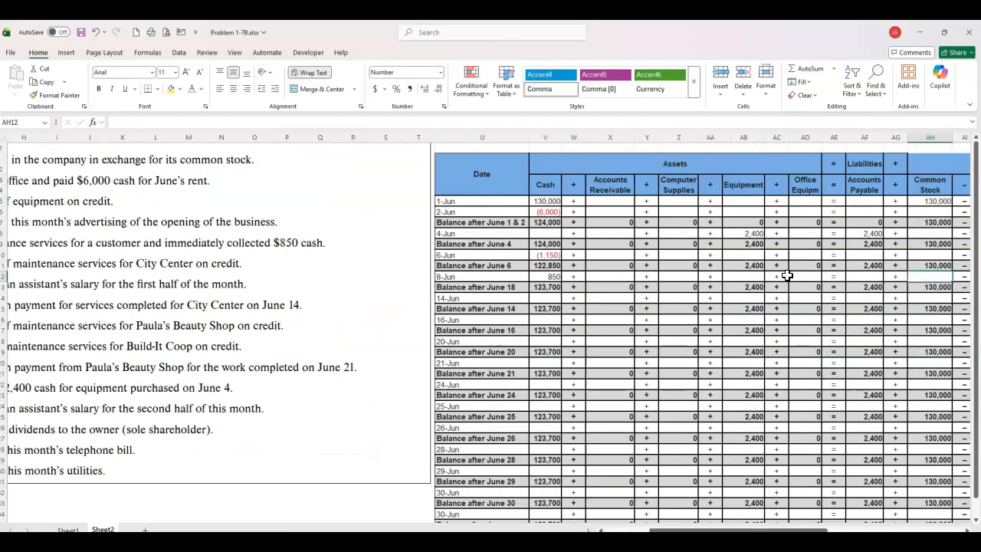
{"action": "key", "text": "Right"}
{"action": "key", "text": "Right"}
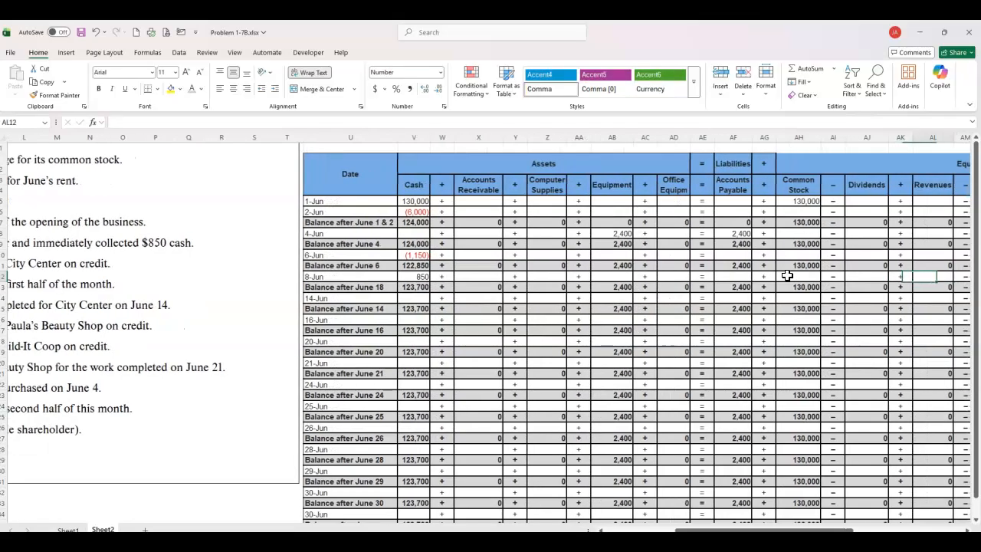
{"action": "type", "text": "850"}
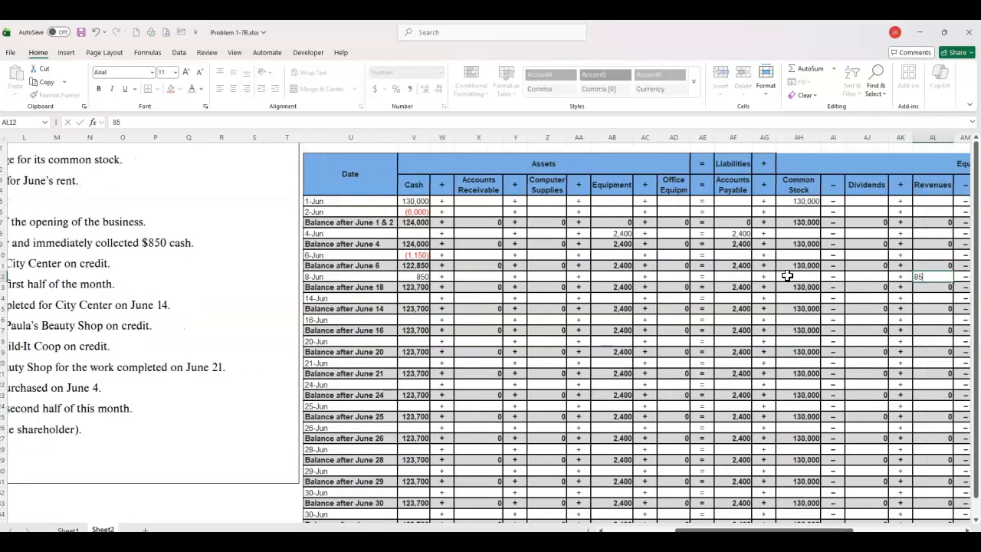
{"action": "key", "text": "Return"}
Compare the Assets and Liab + Equity check values for June 8 and the balance row below it
{"action": "key", "text": "Up"}
{"action": "key", "text": "Right"}
{"action": "key", "text": "Right"}
{"action": "key", "text": "Right"}
{"action": "key", "text": "Right"}
{"action": "key", "text": "Right"}
{"action": "key", "text": "Right"}
{"action": "key", "text": "Right"}
{"action": "key", "text": "Right"}
{"action": "key", "text": "Right"}
{"action": "key", "text": "Right"}
{"action": "key", "text": "Right"}
{"action": "key", "text": "Right"}
{"action": "key", "text": "Right"}
{"action": "key", "text": "Right"}
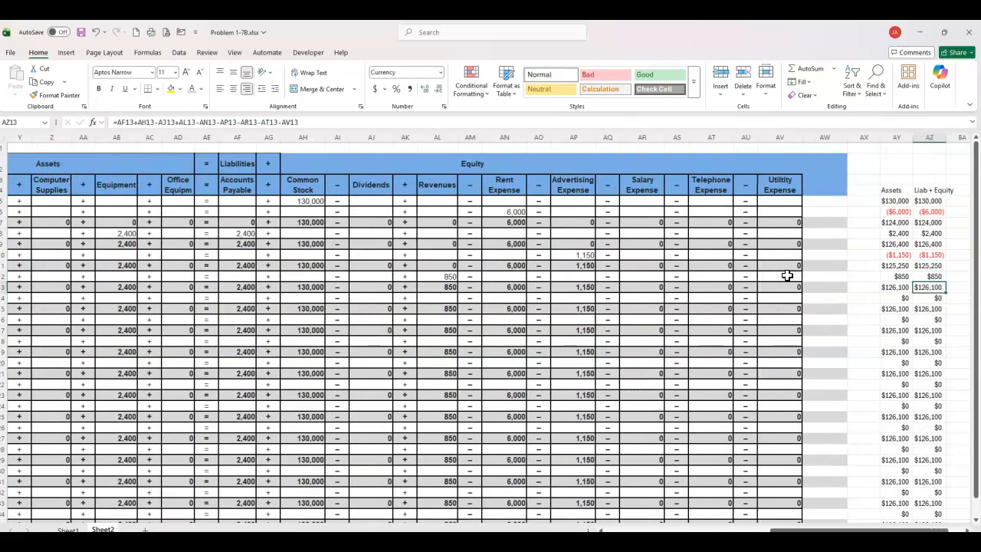
Enter 7500 as the June 14 amount in the Accounts Receivable column for the City Center services on credit
{"action": "key", "text": "ctrl+Home"}
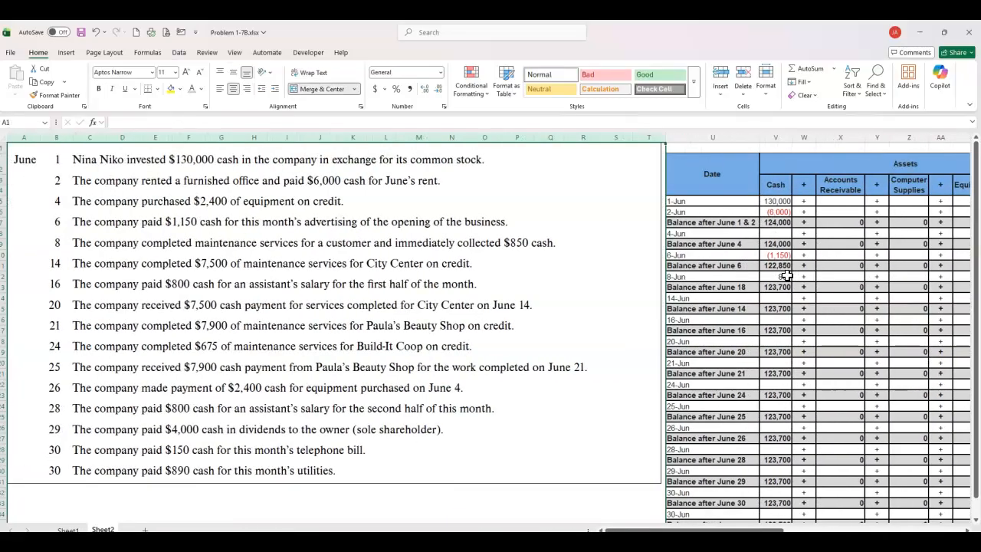
{"action": "left_click", "coordinate": [776, 298]}
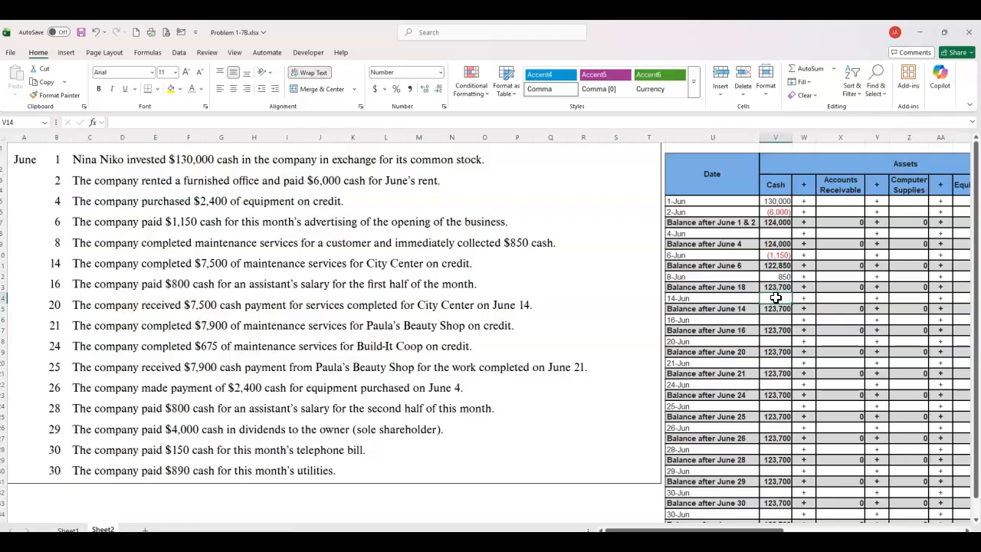
{"action": "key", "text": "Right"}
{"action": "key", "text": "Right"}
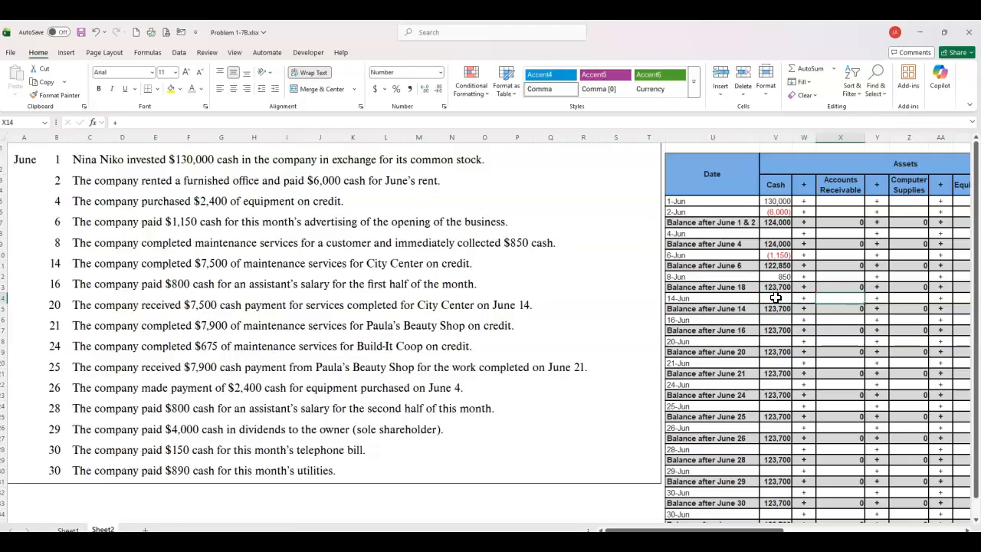
{"action": "type", "text": "7850"}
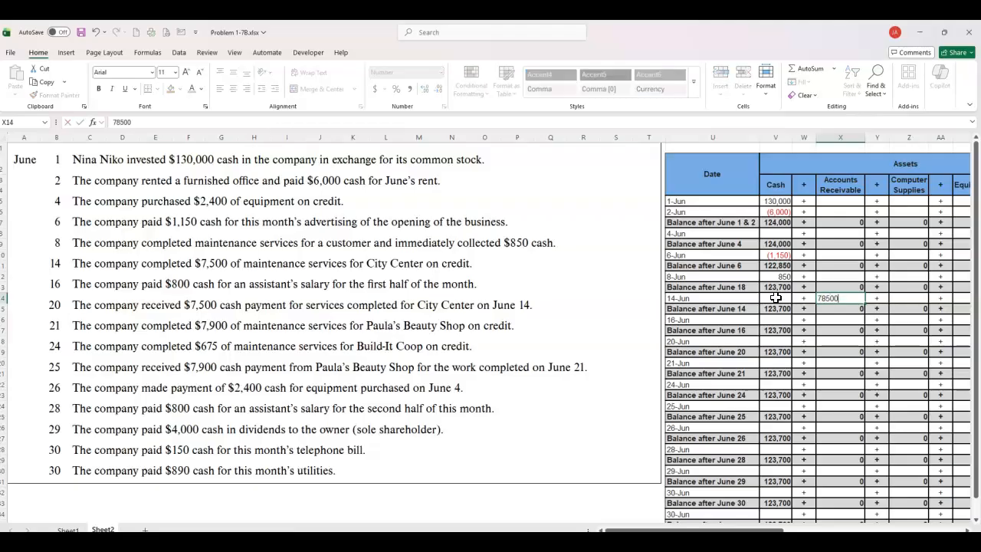
{"action": "type", "text": "0"}
{"action": "key", "text": "ctrl+Return"}
{"action": "type", "text": "7500"}
{"action": "key", "text": "ctrl+Return"}
Enter 7500 as the June 14 amount in the Revenues column
{"action": "key", "text": "Right"}
{"action": "key", "text": "Right"}
{"action": "key", "text": "Right"}
{"action": "key", "text": "Right"}
{"action": "key", "text": "Right"}
{"action": "key", "text": "Right"}
{"action": "key", "text": "Right"}
{"action": "key", "text": "Right"}
{"action": "key", "text": "Right"}
{"action": "key", "text": "Right"}
{"action": "key", "text": "Right"}
{"action": "key", "text": "Right"}
{"action": "key", "text": "Right"}
{"action": "key", "text": "Right"}
{"action": "key", "text": "Right"}
{"action": "key", "text": "Right"}
{"action": "key", "text": "Right"}
{"action": "key", "text": "Right"}
{"action": "key", "text": "Right"}
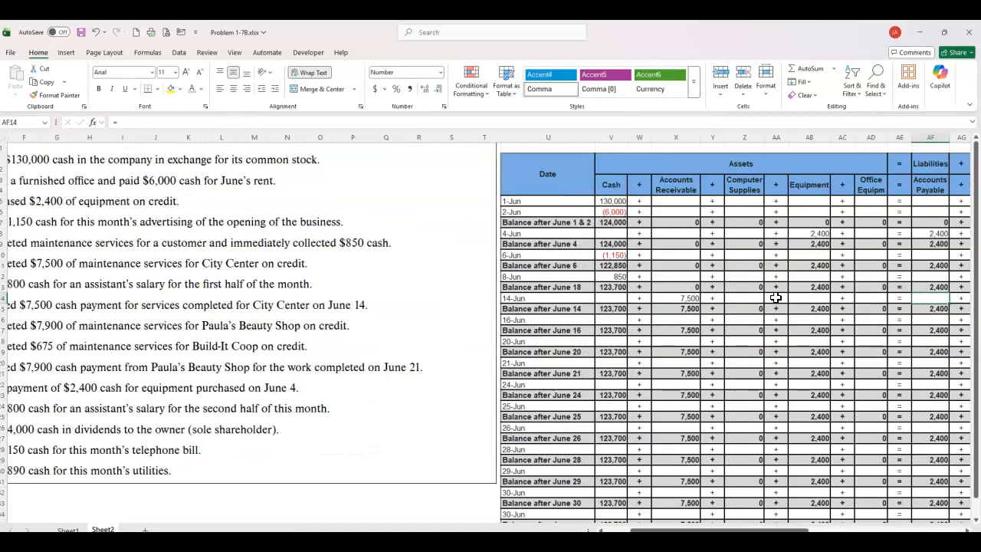
{"action": "key", "text": "Left"}
{"action": "key", "text": "Left"}
{"action": "key", "text": "Left"}
{"action": "key", "text": "Left"}
{"action": "key", "text": "Left"}
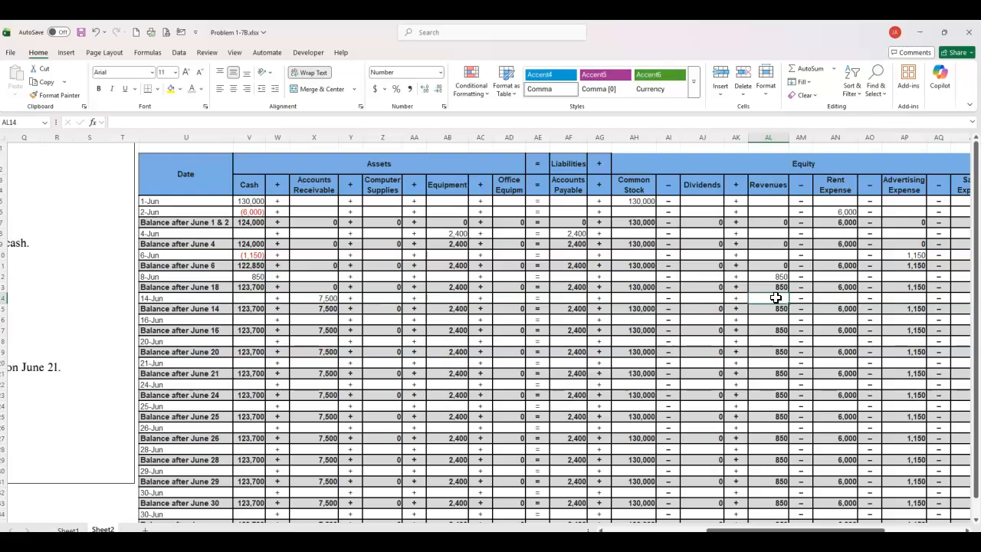
{"action": "type", "text": "7500"}
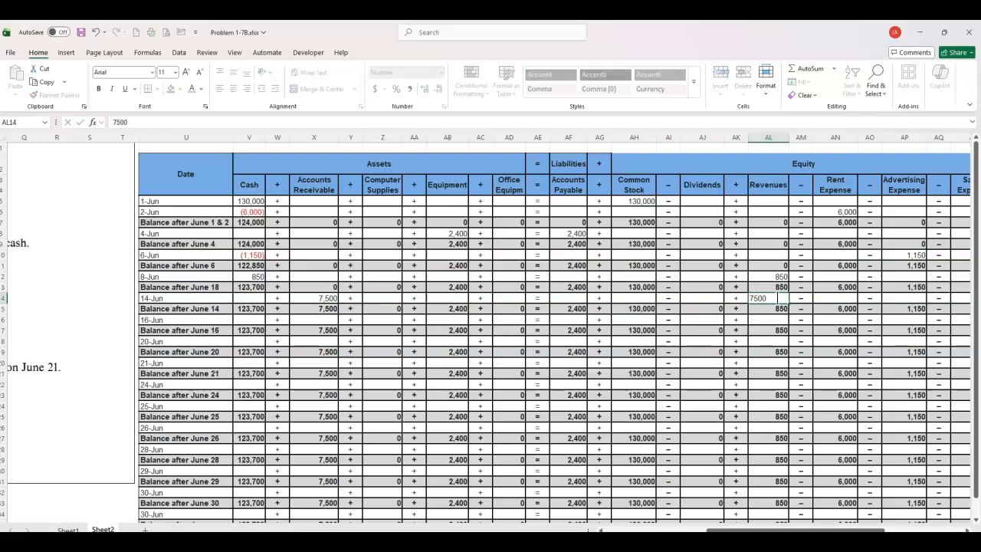
{"action": "key", "text": "Return"}
Compare the Assets and Liab + Equity check values in the June 14 row
{"action": "left_click", "coordinate": [776, 298]}
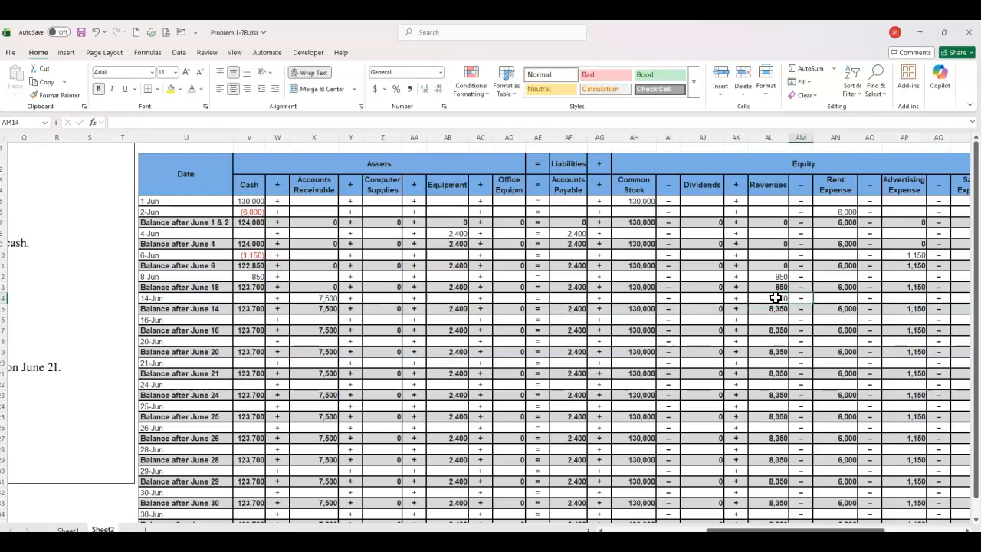
{"action": "key", "text": "Right"}
{"action": "key", "text": "Right"}
{"action": "key", "text": "Right"}
{"action": "key", "text": "Right"}
{"action": "key", "text": "Right"}
{"action": "key", "text": "Right"}
{"action": "key", "text": "Right"}
{"action": "key", "text": "Right"}
{"action": "key", "text": "Right"}
{"action": "key", "text": "Right"}
{"action": "key", "text": "Right"}
{"action": "key", "text": "Right"}
{"action": "key", "text": "Right"}
{"action": "key", "text": "Right"}
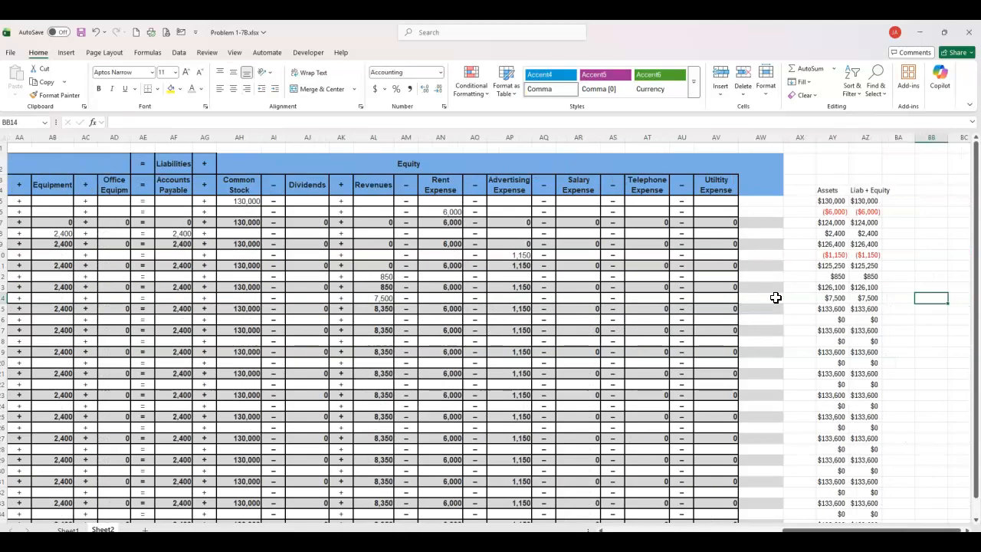
{"action": "key", "text": "Left"}
{"action": "key", "text": "Left"}
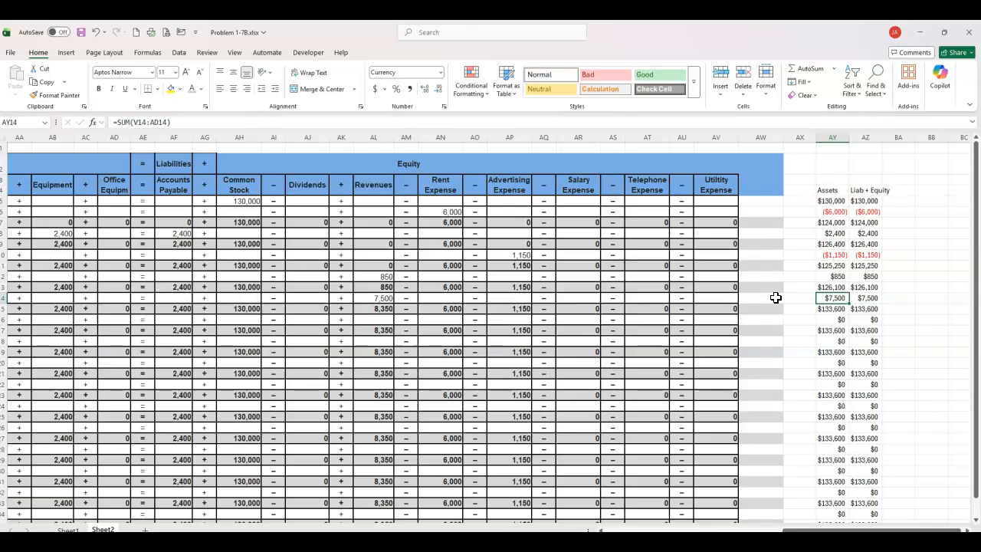
Enter -800 as the June 16 amount in the Cash column for the assistant's salary payment
{"action": "key", "text": "ctrl+Home"}
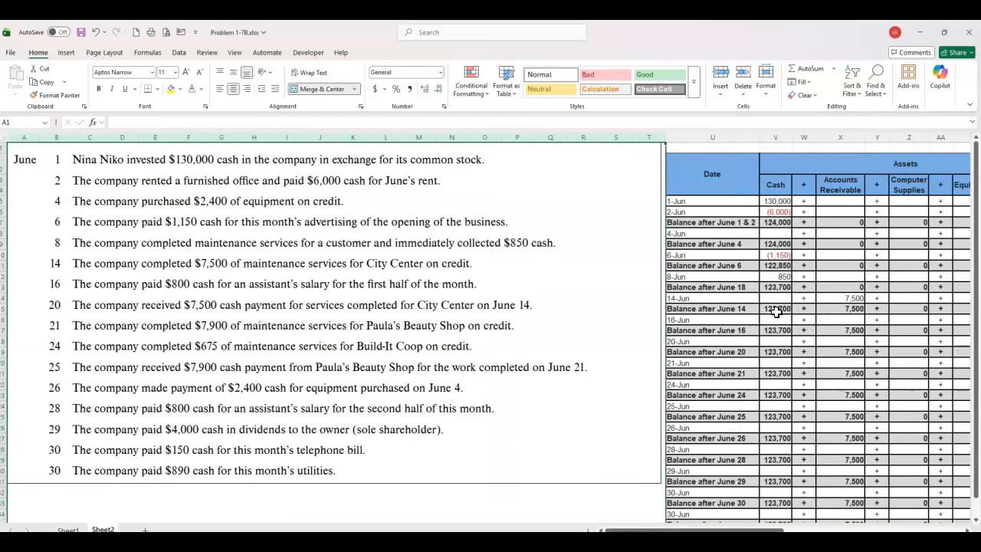
{"action": "left_click", "coordinate": [776, 319]}
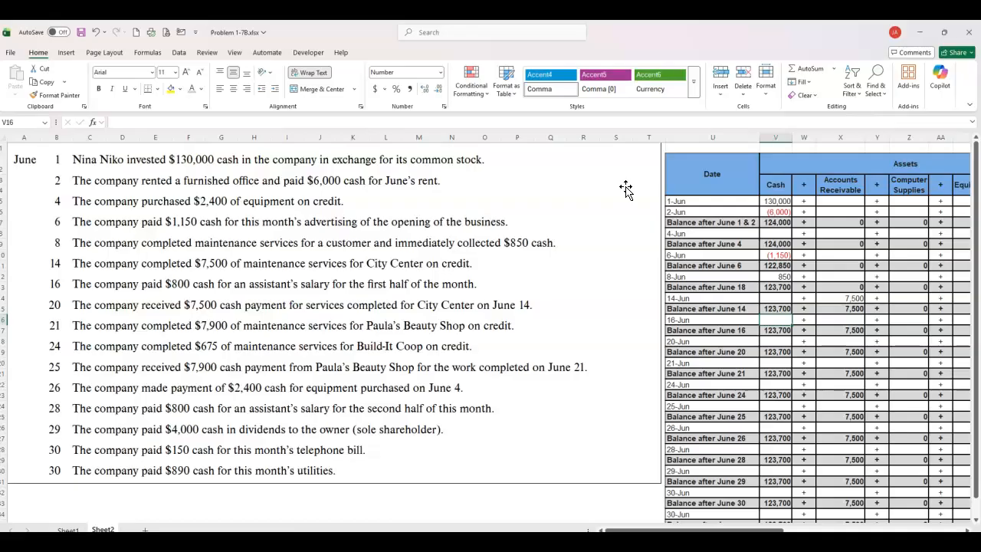
{"action": "type", "text": "-800"}
{"action": "key", "text": "Tab"}
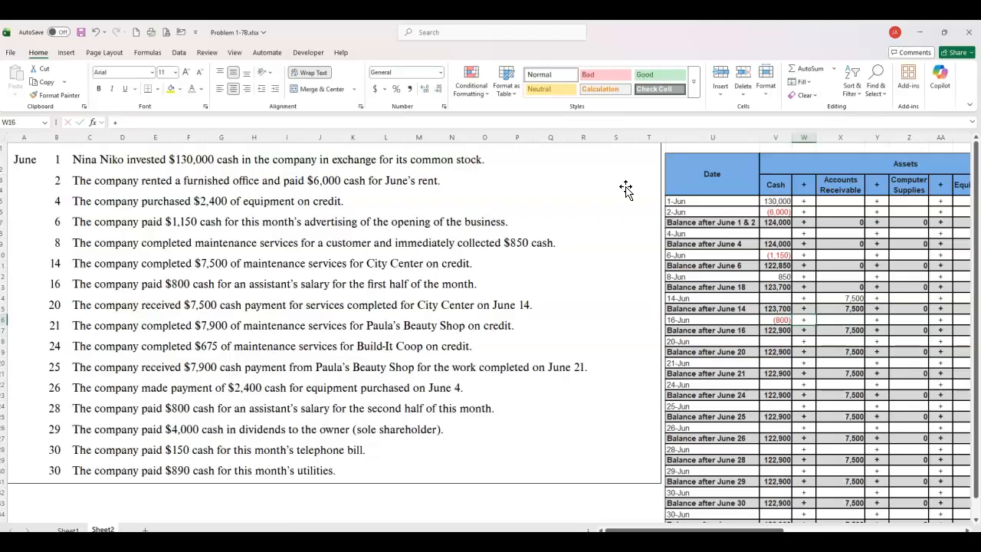
Consult the e-book's definition of expenses, and enter 800 as the June 16 amount in the worksheet's Salary Expense column
{"action": "key", "text": "alt+Tab"}
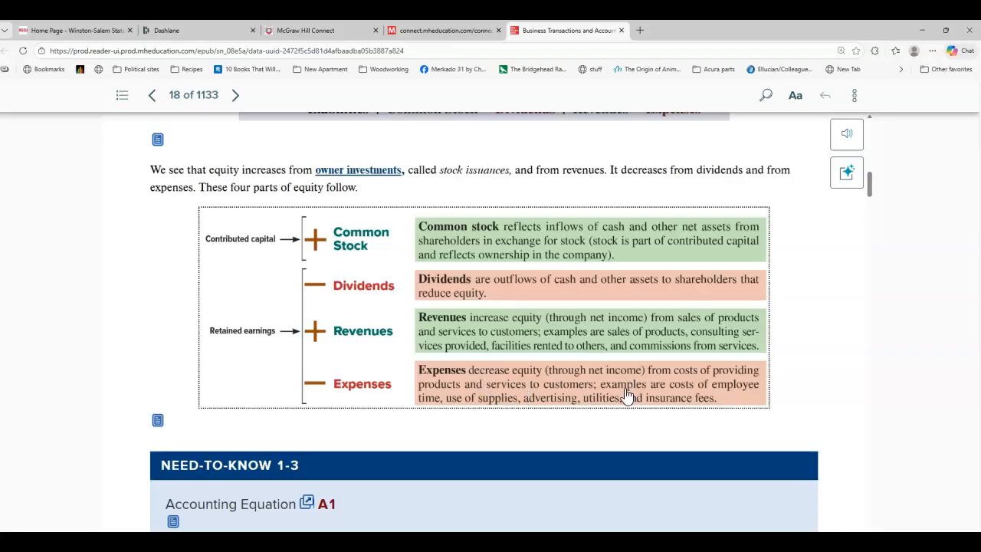
{"action": "key", "text": "alt+Tab"}
{"action": "key", "text": "Right"}
{"action": "key", "text": "Right"}
{"action": "key", "text": "Right"}
{"action": "key", "text": "Right"}
{"action": "key", "text": "Right"}
{"action": "key", "text": "Right"}
{"action": "key", "text": "Right"}
{"action": "key", "text": "Right"}
{"action": "key", "text": "Right"}
{"action": "key", "text": "Right"}
{"action": "key", "text": "Right"}
{"action": "key", "text": "Right"}
{"action": "key", "text": "Right"}
{"action": "key", "text": "Right"}
{"action": "key", "text": "Right"}
{"action": "key", "text": "Right"}
{"action": "key", "text": "Right"}
{"action": "key", "text": "Right"}
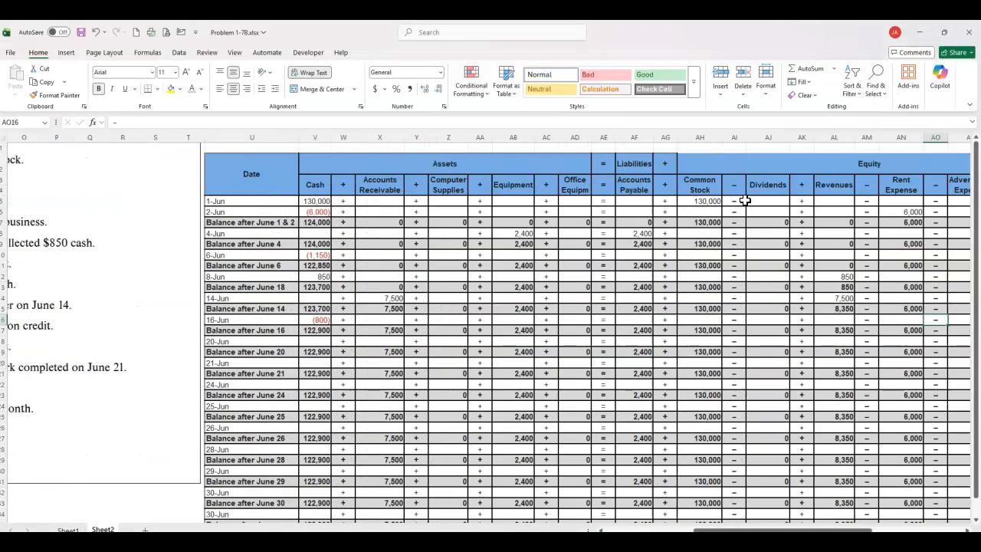
{"action": "key", "text": "Right"}
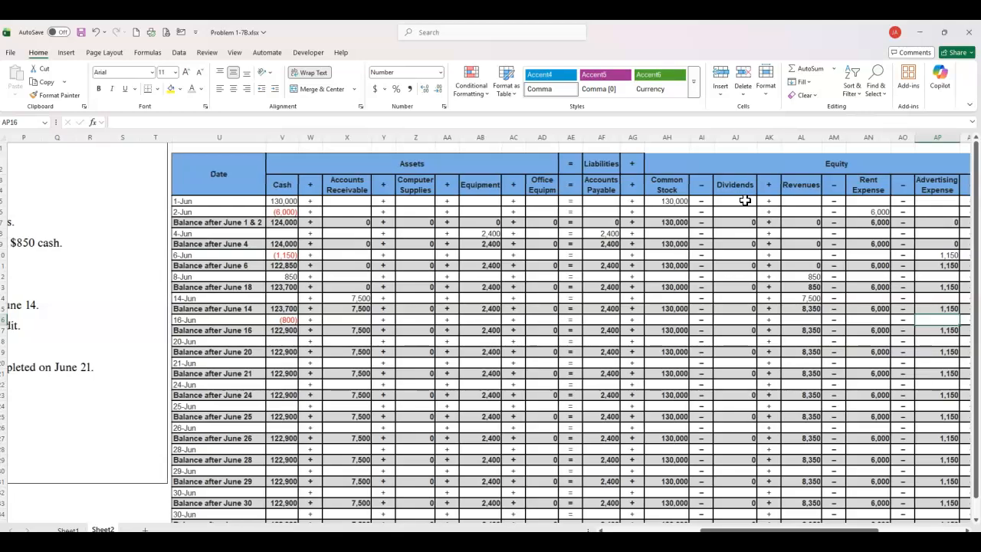
{"action": "key", "text": "Right"}
{"action": "key", "text": "Right"}
{"action": "key", "text": "Right"}
{"action": "key", "text": "Left"}
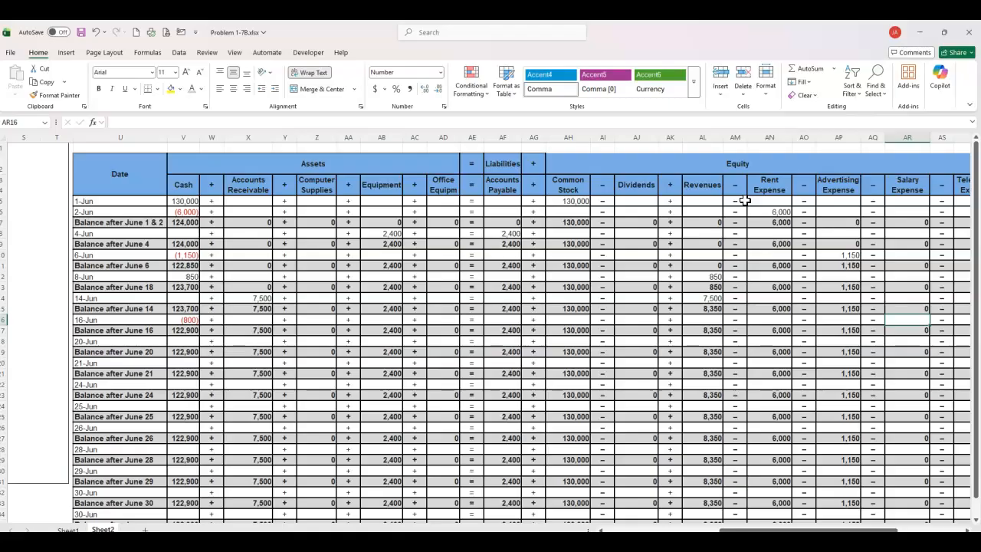
{"action": "type", "text": "800"}
{"action": "key", "text": "Return"}
{"action": "key", "text": "Up"}
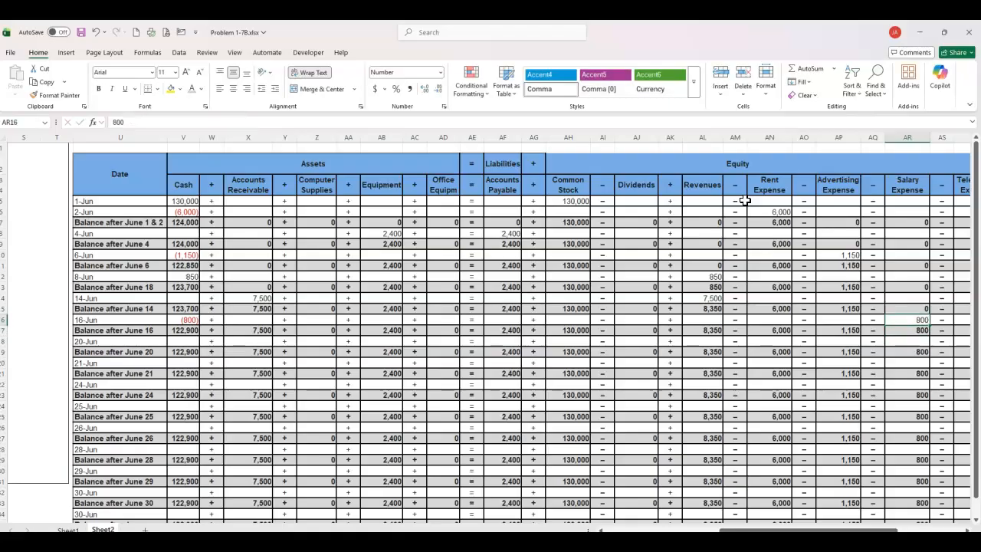
Compare the Assets and Liab + Equity check values in the June 16 row
{"action": "key", "text": "Right"}
{"action": "key", "text": "Right"}
{"action": "key", "text": "Right"}
{"action": "key", "text": "Right"}
{"action": "key", "text": "Right"}
{"action": "key", "text": "Right"}
{"action": "key", "text": "Right"}
{"action": "key", "text": "Right"}
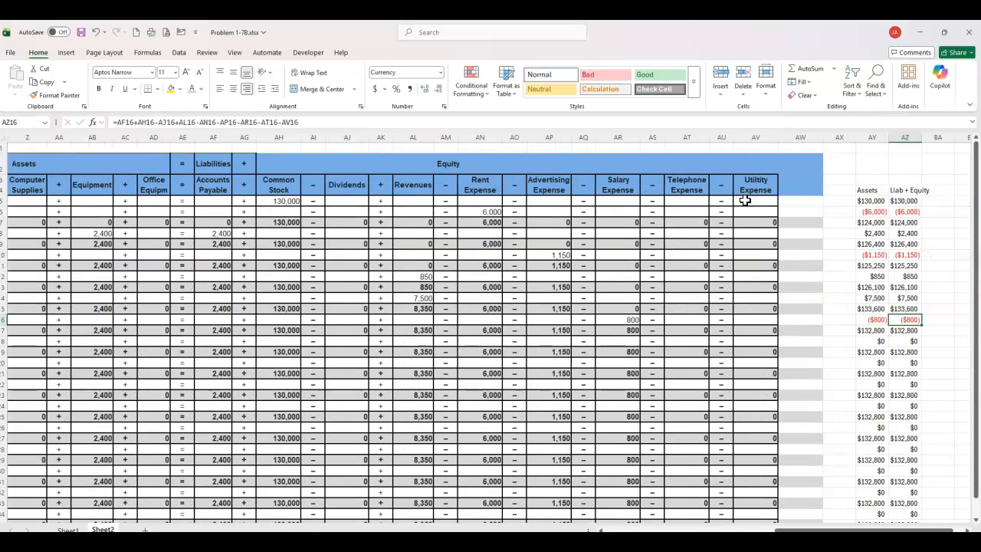
Review the June 14 City Center entries in the Accounts Receivable and Revenues columns against the June 20 transaction
{"action": "key", "text": "ctrl+Home"}
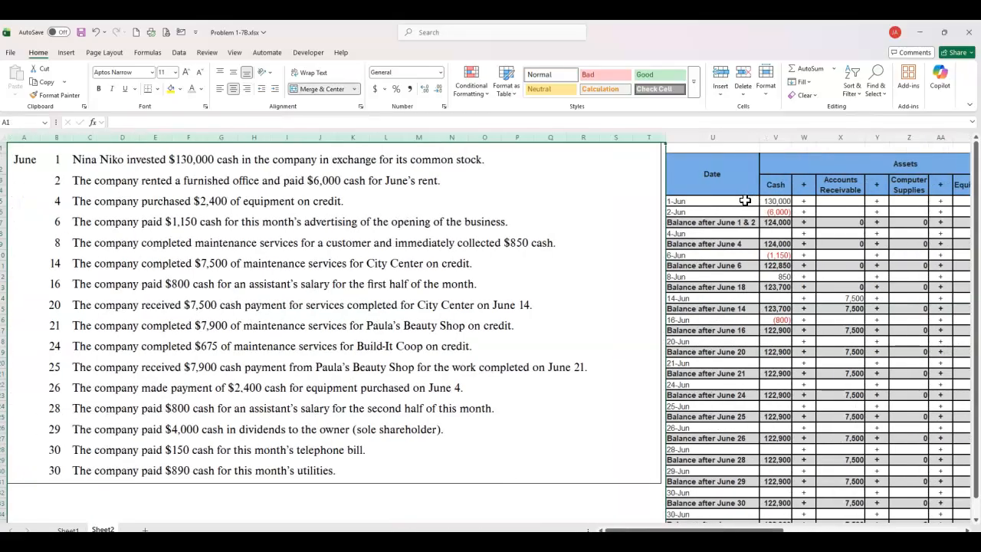
{"action": "left_click", "coordinate": [771, 340]}
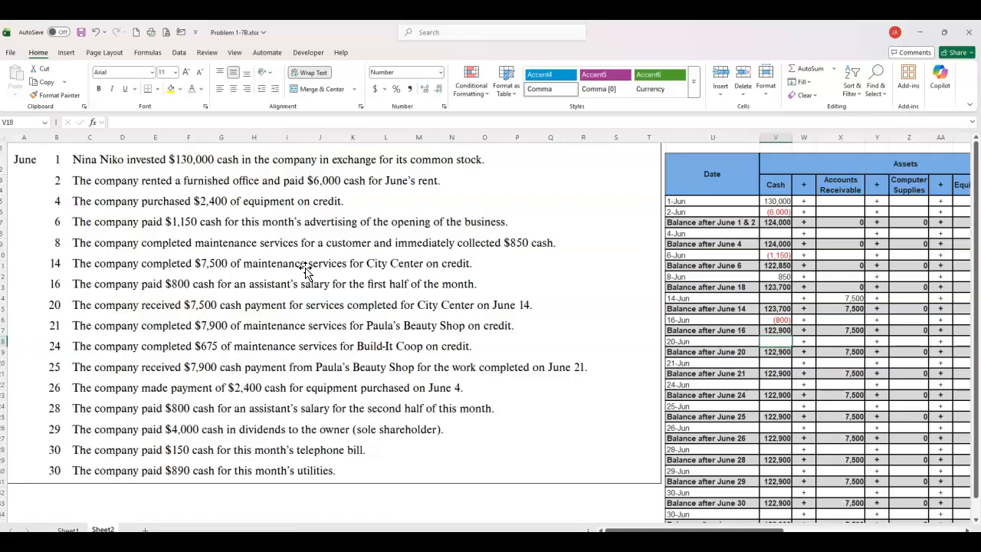
{"action": "left_click", "coordinate": [857, 298]}
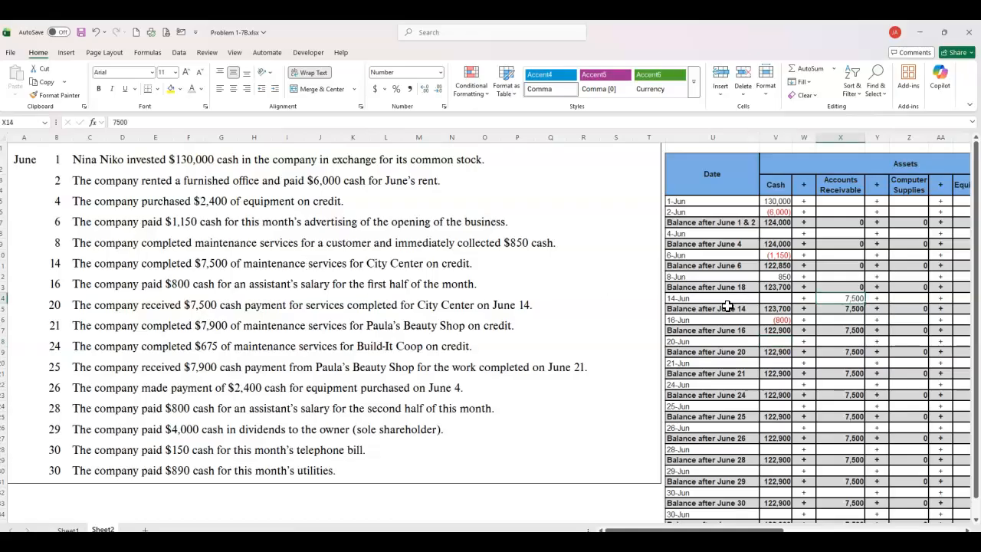
{"action": "left_click_drag", "start_coordinate": [673, 298], "coordinate": [916, 300]}
{"action": "left_click", "coordinate": [842, 309]}
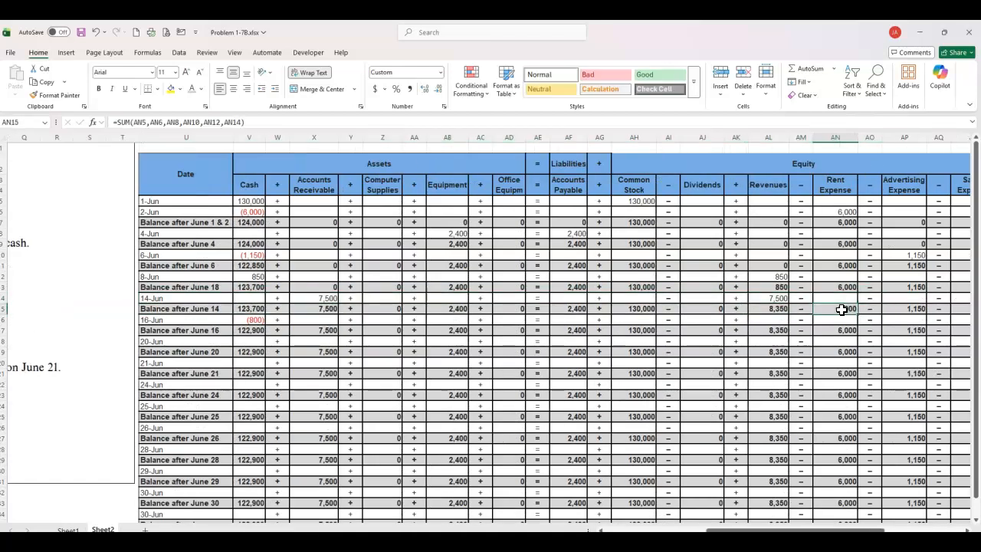
{"action": "left_click", "coordinate": [772, 298]}
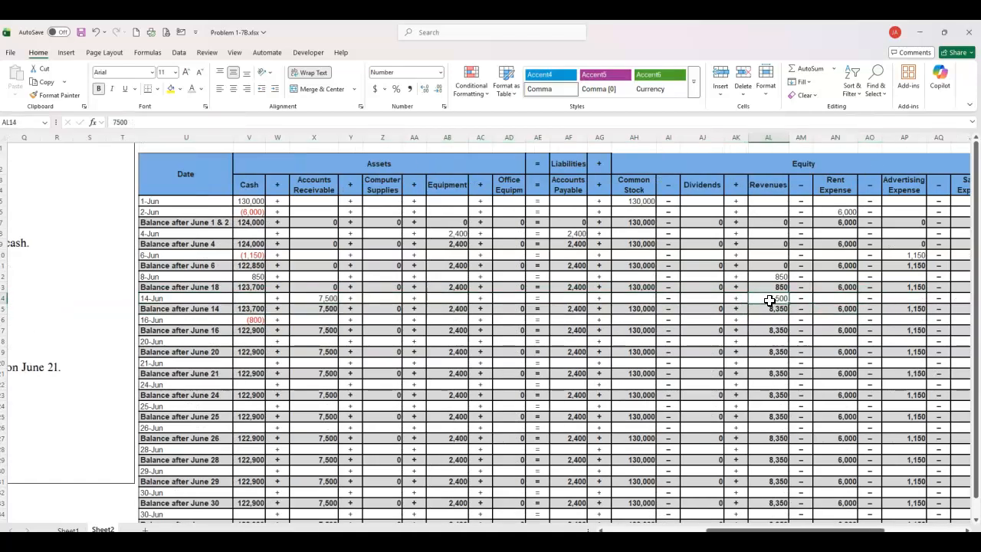
{"action": "left_click", "coordinate": [253, 342]}
{"action": "key", "text": "ctrl+Home"}
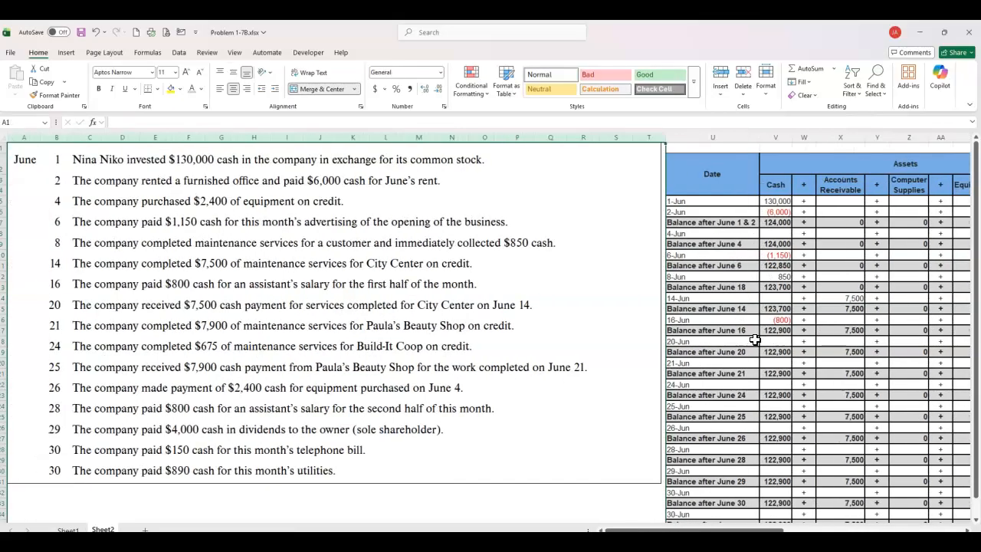
Record the June 20 City Center payment as 7500 in the Cash column and -7500 in the Accounts Receivable column
{"action": "left_click", "coordinate": [777, 338]}
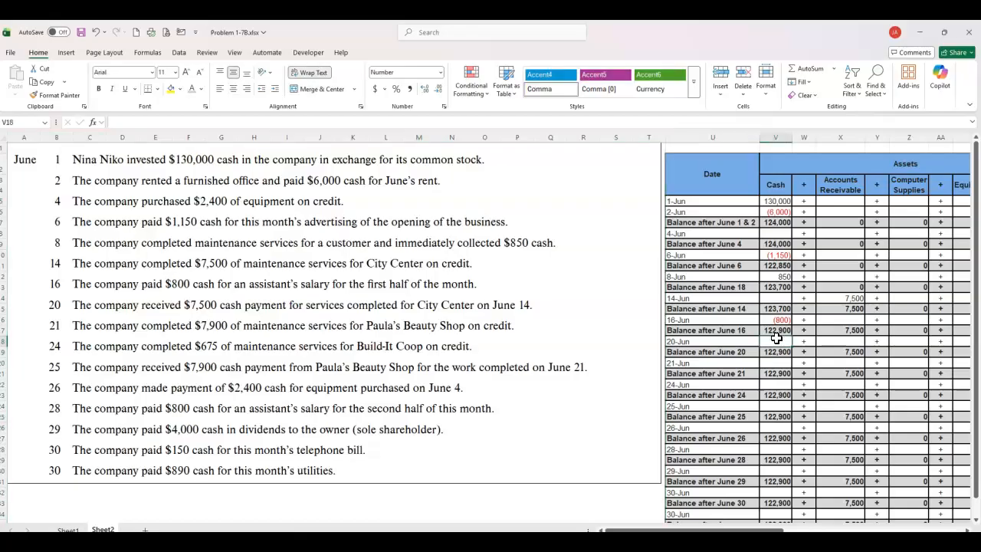
{"action": "type", "text": "7500"}
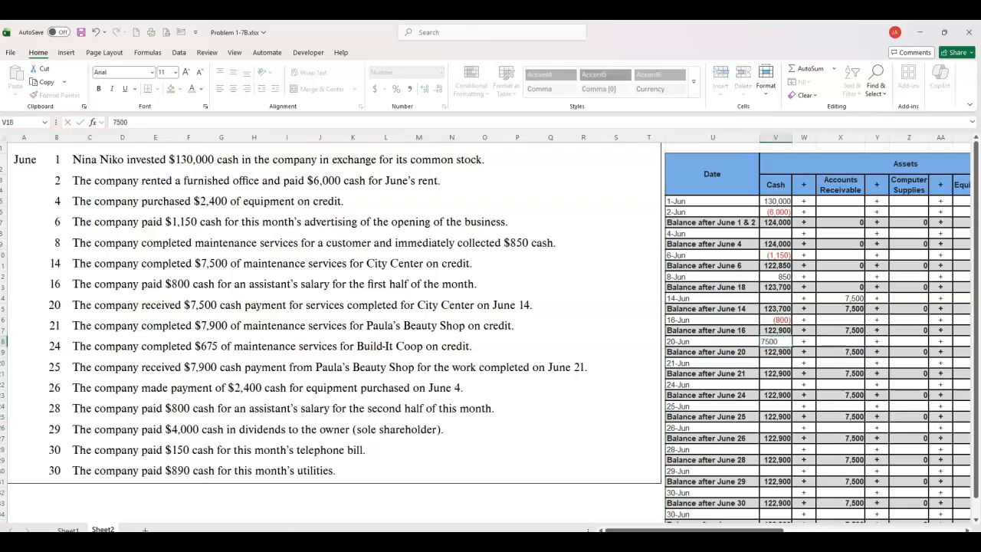
{"action": "key", "text": "Tab"}
{"action": "key", "text": "Tab"}
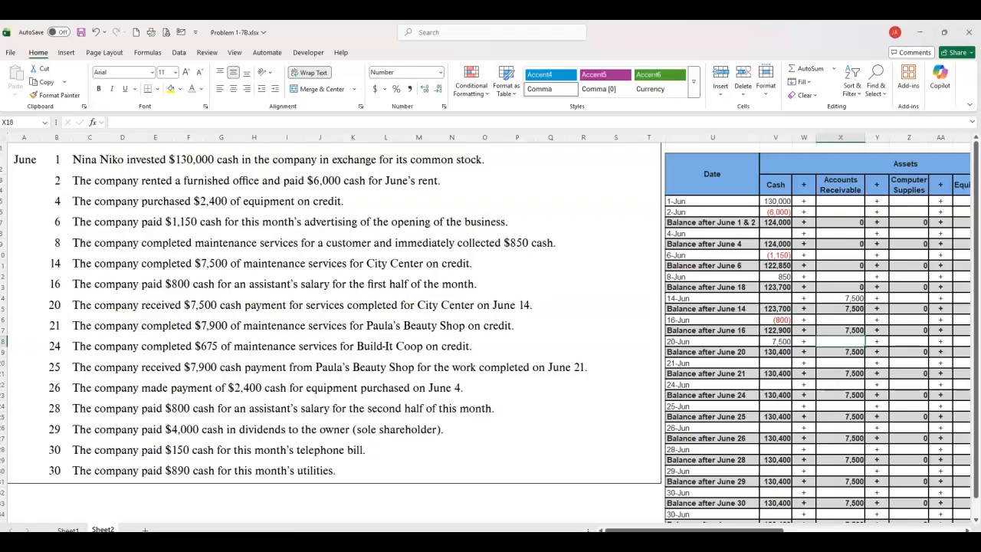
{"action": "type", "text": "-"}
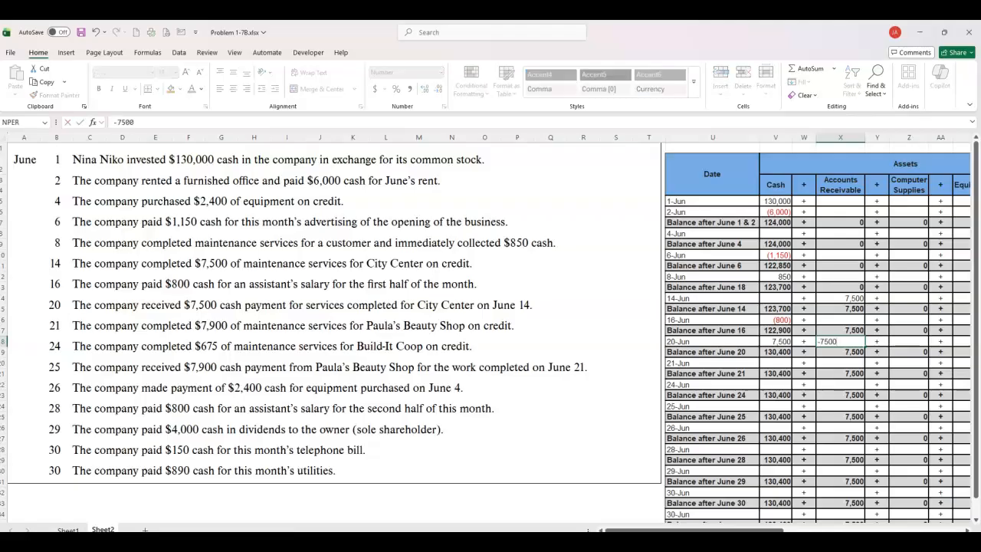
{"action": "type", "text": "7500"}
{"action": "key", "text": "Return"}
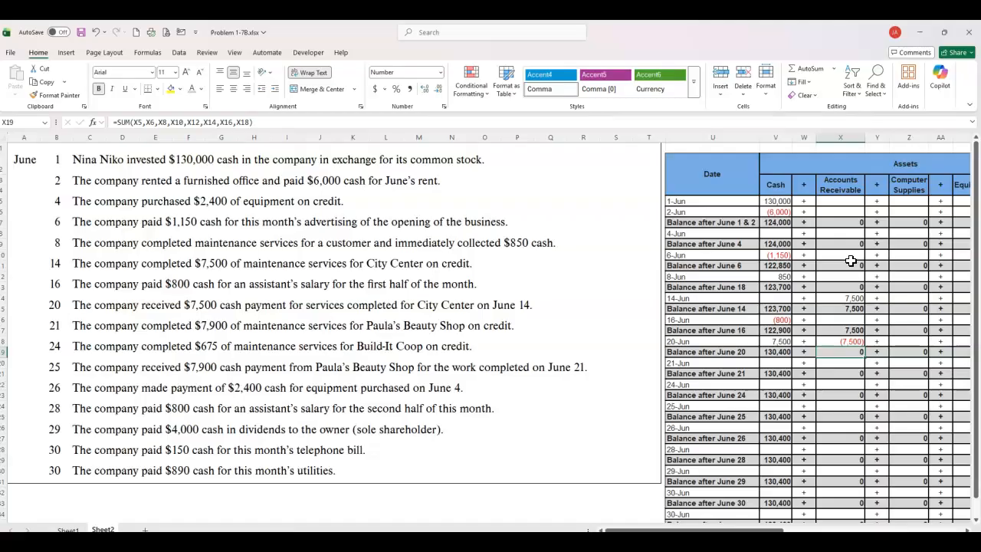
Compare the Assets and Liab + Equity check values in the June 20 row, leaving the Assets formula unedited
{"action": "left_click_drag", "start_coordinate": [669, 530], "coordinate": [782, 530]}
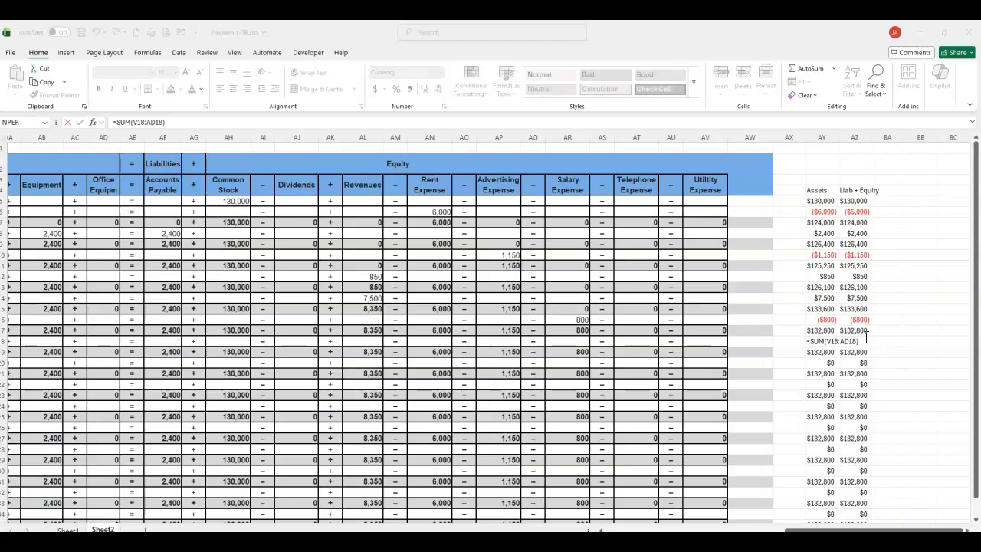
{"action": "left_click", "coordinate": [824, 340]}
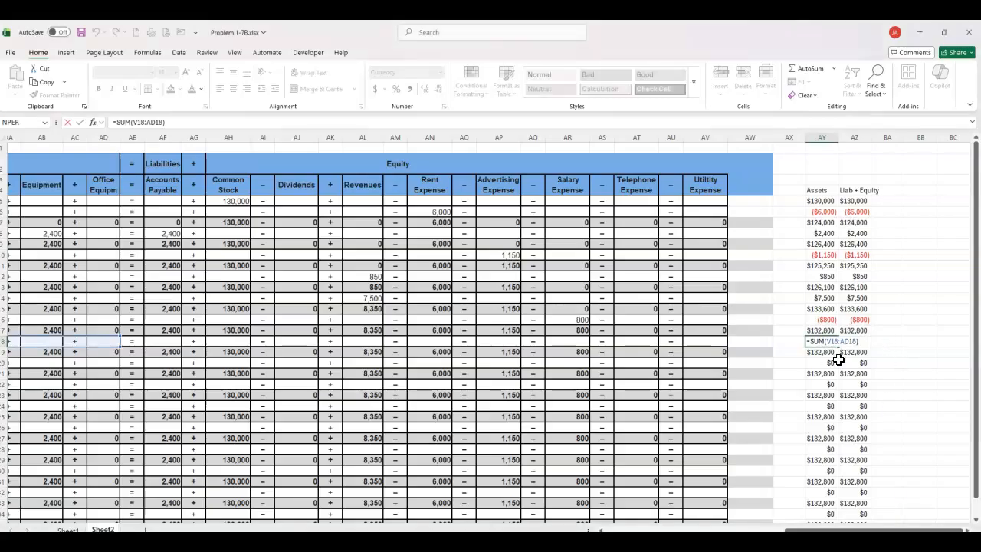
{"action": "key", "text": "Escape"}
{"action": "left_click_drag", "start_coordinate": [825, 341], "coordinate": [849, 338]}
{"action": "left_click", "coordinate": [832, 344]}
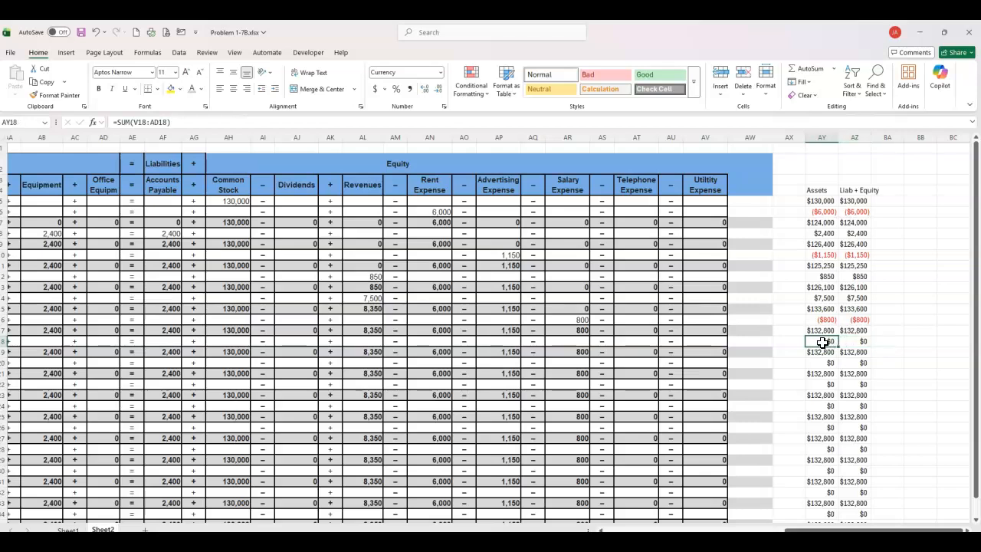
Review the June 20 Cash and Accounts Receivable entries alongside the transaction list
{"action": "left_click_drag", "start_coordinate": [793, 530], "coordinate": [789, 529]}
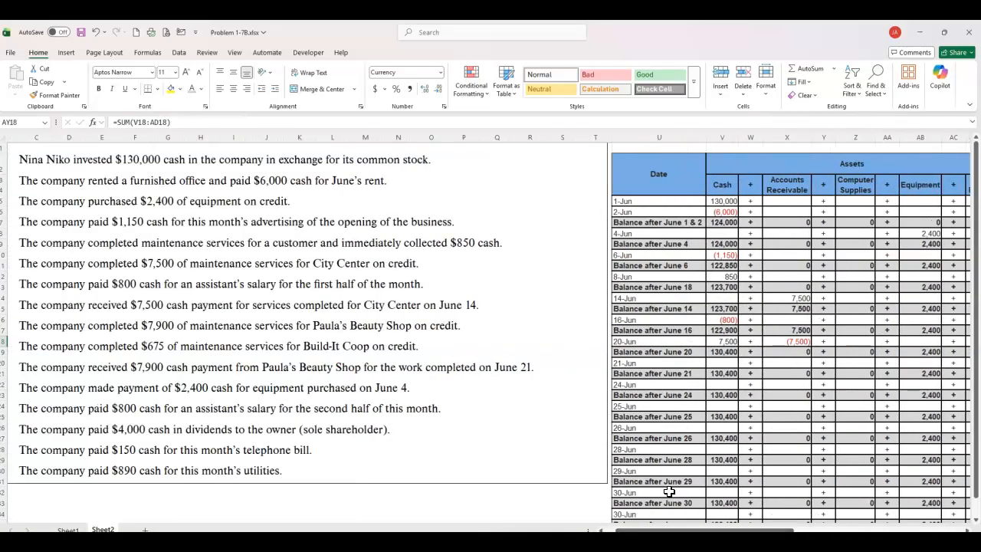
{"action": "left_click", "coordinate": [725, 344]}
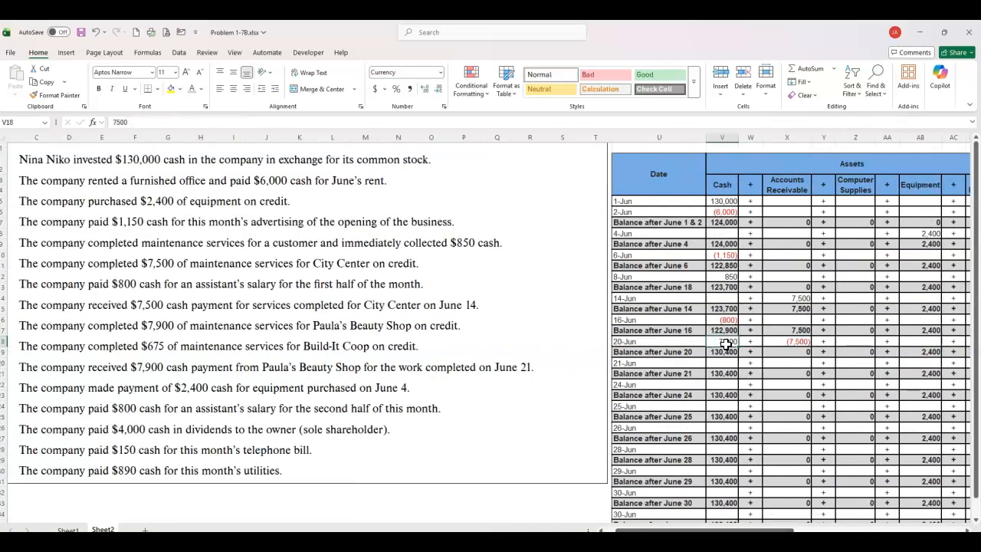
{"action": "left_click", "coordinate": [791, 341]}
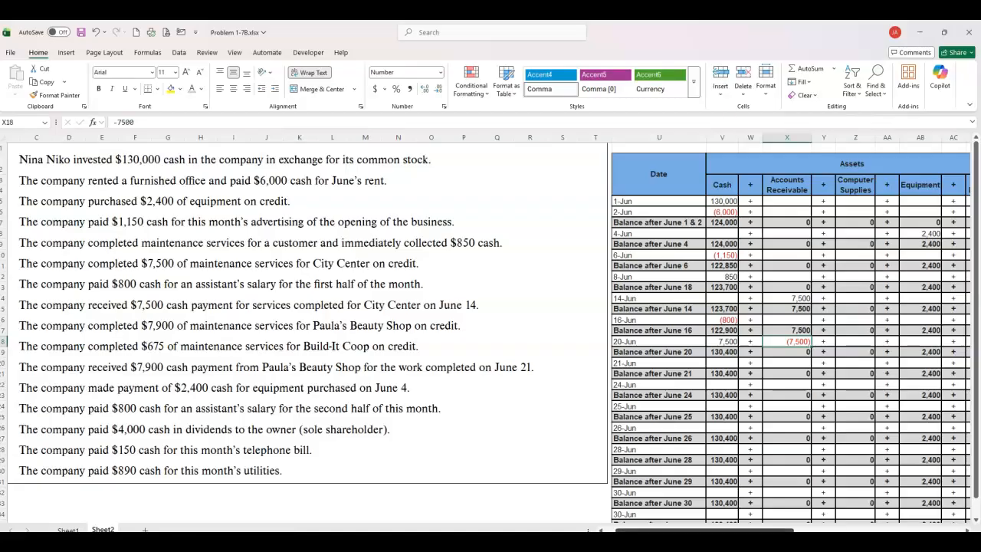
{"action": "left_click_drag", "start_coordinate": [667, 530], "coordinate": [653, 531]}
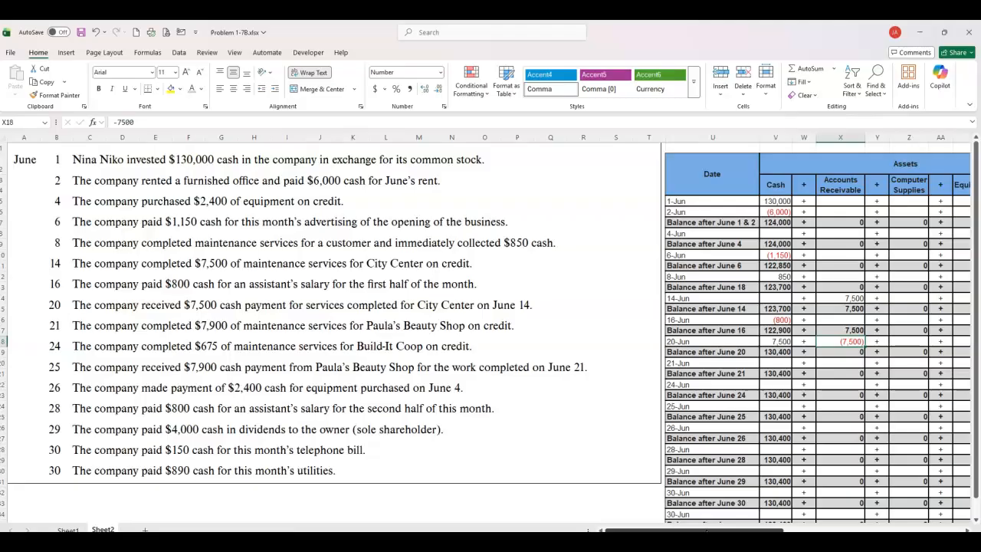
Enter 7900 as the June 21 amount in the Accounts Receivable column for the Paula's Beauty Shop services on credit
{"action": "left_click_drag", "start_coordinate": [706, 531], "coordinate": [723, 530]}
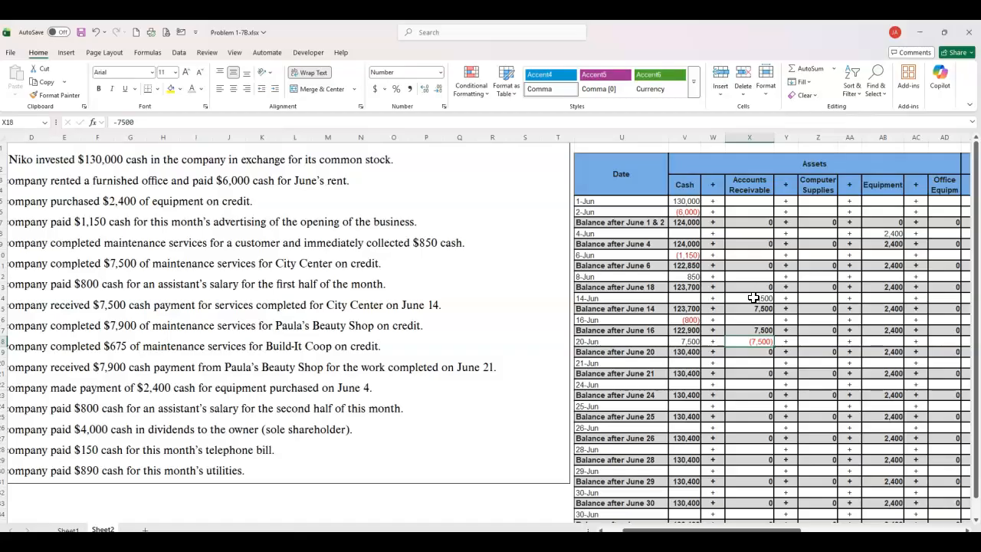
{"action": "left_click", "coordinate": [740, 364]}
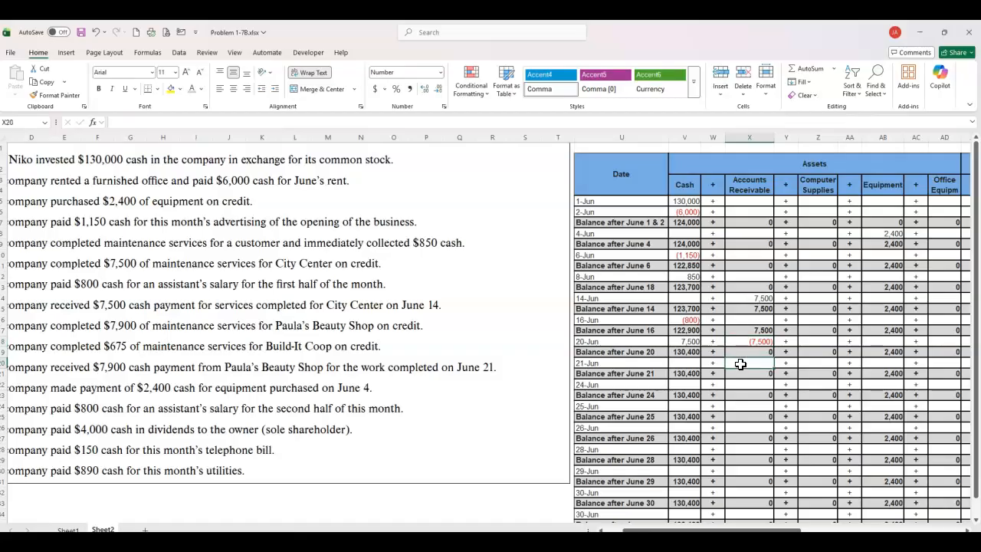
{"action": "type", "text": "790"}
{"action": "key", "text": "Right"}
Enter 7900 as the June 21 amount in the Revenues column
{"action": "key", "text": "Right"}
{"action": "key", "text": "Right"}
{"action": "key", "text": "Right"}
{"action": "key", "text": "Right"}
{"action": "key", "text": "Right"}
{"action": "key", "text": "Right"}
{"action": "key", "text": "Right"}
{"action": "key", "text": "Right"}
{"action": "key", "text": "Right"}
{"action": "key", "text": "Right"}
{"action": "key", "text": "Right"}
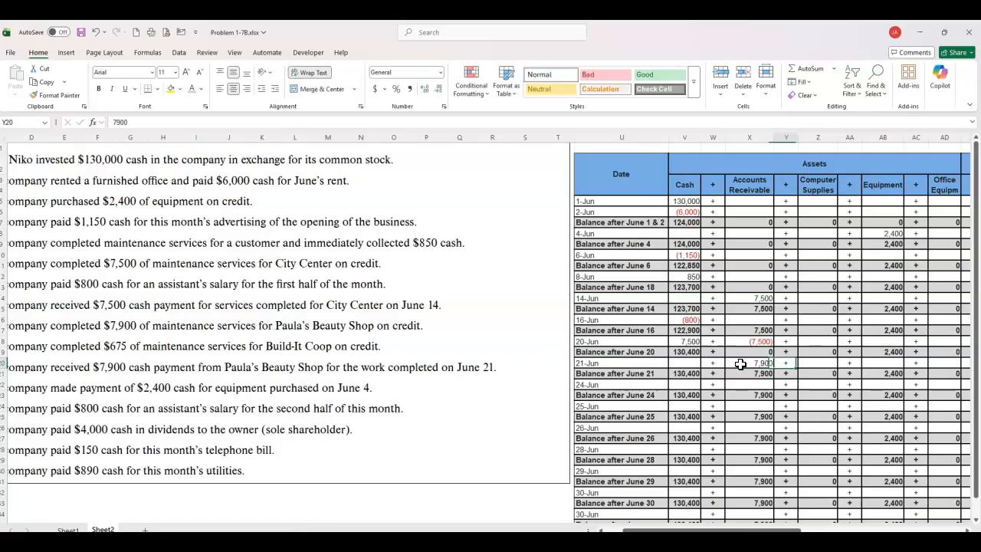
{"action": "key", "text": "Right"}
{"action": "key", "text": "Right"}
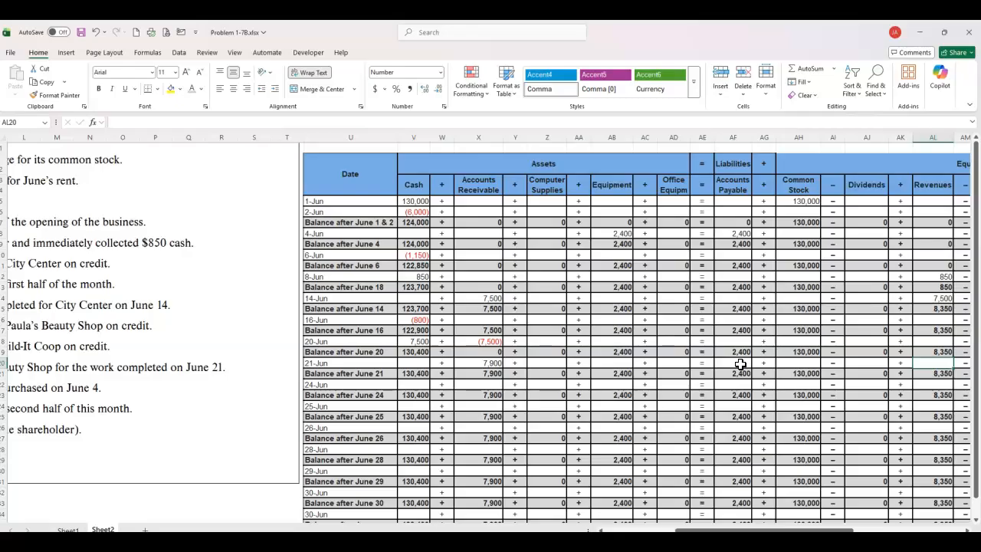
{"action": "type", "text": "7,90"}
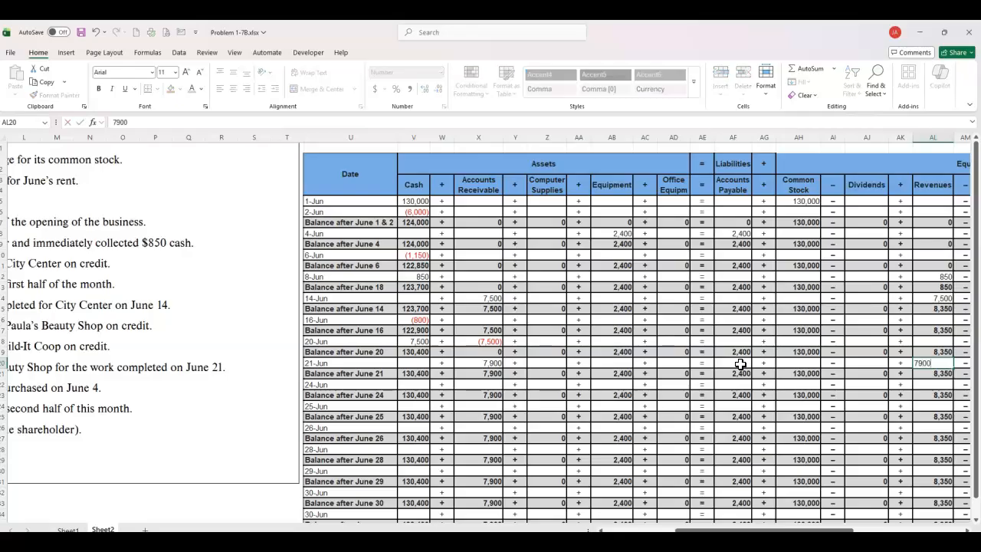
{"action": "type", "text": "0"}
{"action": "key", "text": "Return"}
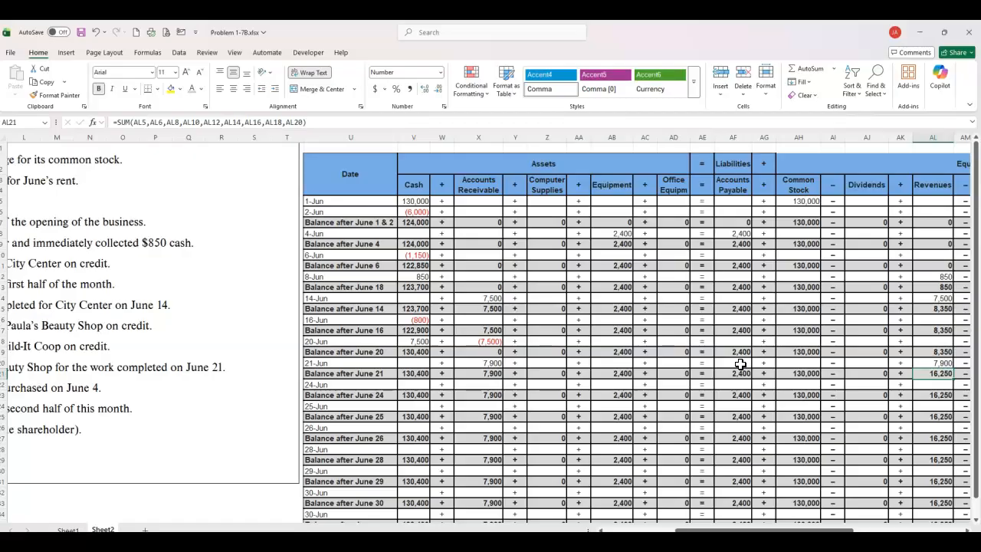
Compare the Assets and Liab + Equity check values for June 21 and the balance row below it
{"action": "key", "text": "Right"}
{"action": "key", "text": "Right"}
{"action": "key", "text": "Right"}
{"action": "key", "text": "Right"}
{"action": "key", "text": "Right"}
{"action": "key", "text": "Right"}
{"action": "key", "text": "Right"}
{"action": "key", "text": "Right"}
{"action": "key", "text": "Right"}
{"action": "key", "text": "Right"}
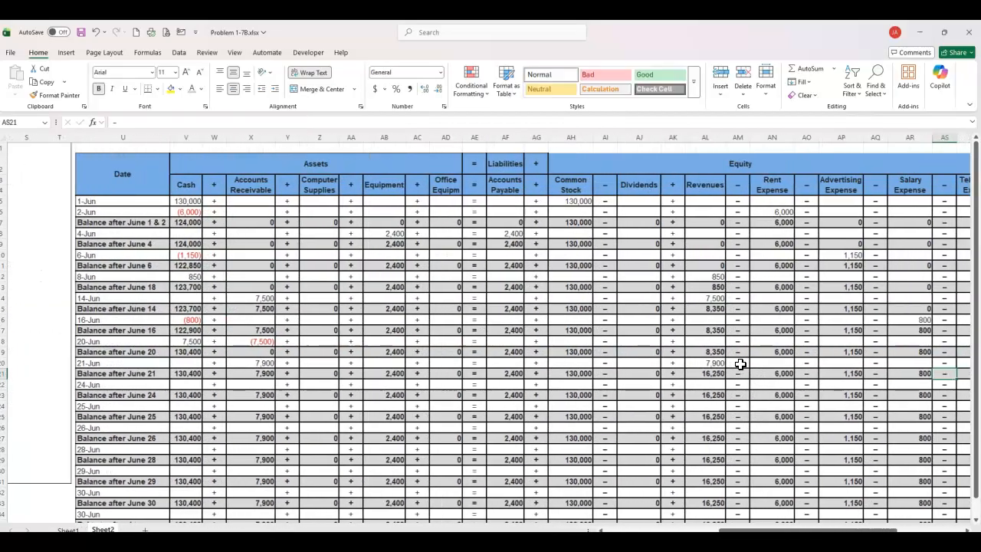
{"action": "key", "text": "Right"}
{"action": "key", "text": "Right"}
{"action": "key", "text": "Right"}
{"action": "key", "text": "Right"}
{"action": "key", "text": "Up"}
{"action": "key", "text": "Down"}
{"action": "key", "text": "Left"}
{"action": "key", "text": "Right"}
{"action": "key", "text": "Left"}
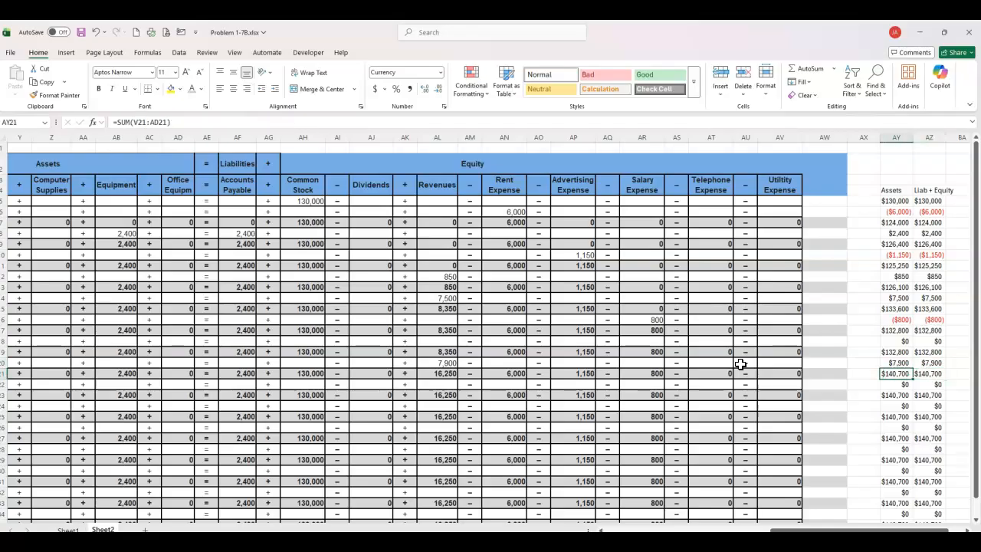
Enter 675 as the June 24 amount in the Accounts Receivable column for the Build-It Coop services on credit
{"action": "key", "text": "ctrl+Home"}
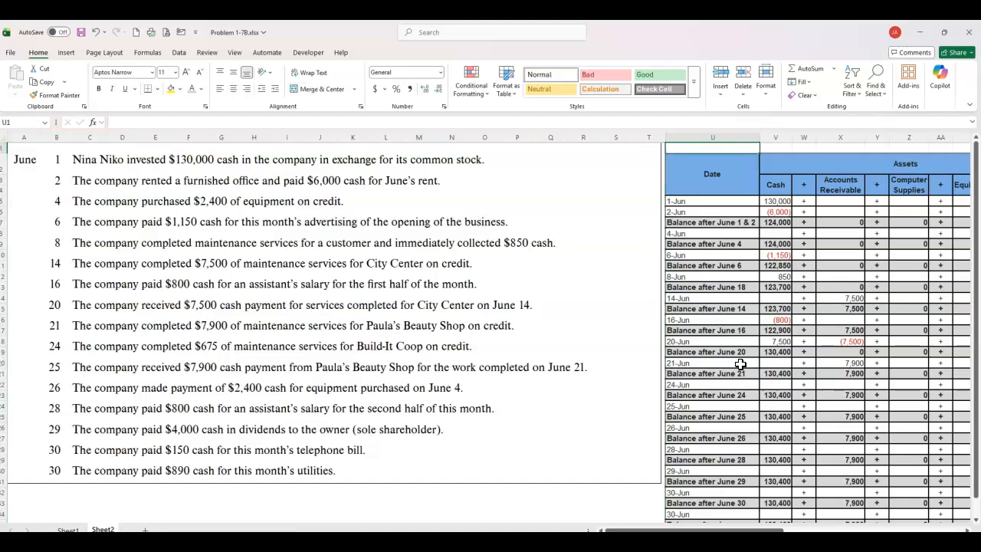
{"action": "left_click", "coordinate": [782, 365]}
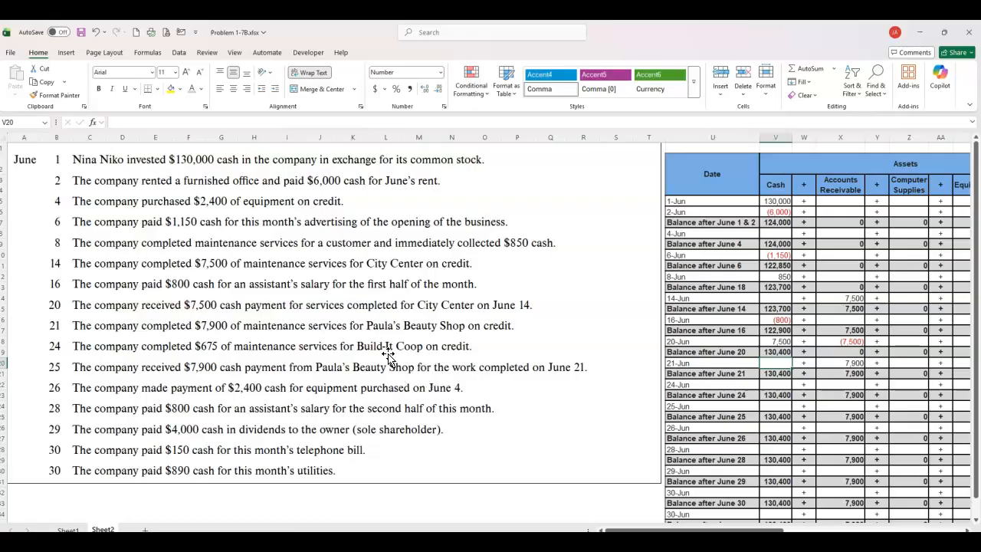
{"action": "left_click", "coordinate": [848, 385]}
{"action": "type", "text": "97"}
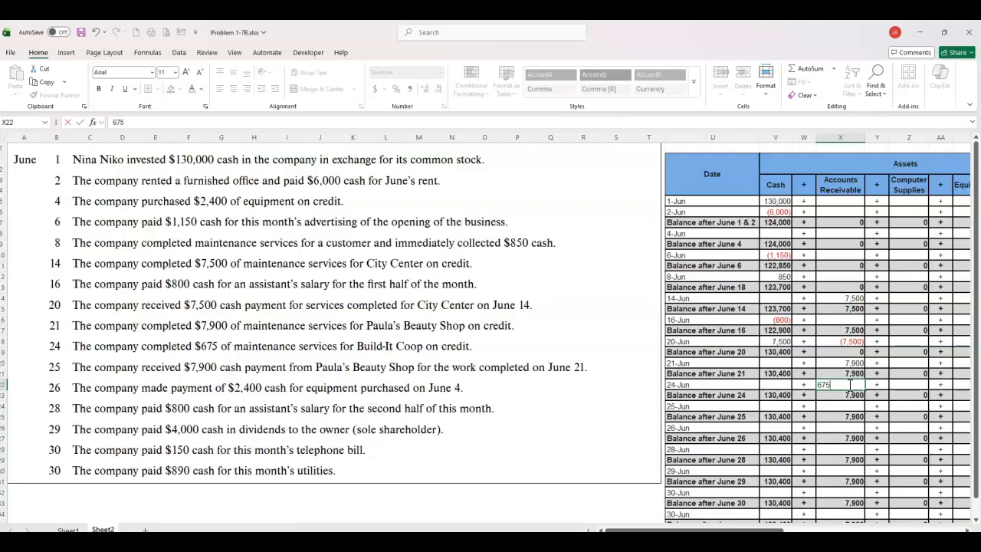
Enter 675 as the June 24 amount in the Revenues column
{"action": "key", "text": "Right"}
{"action": "key", "text": "Right"}
{"action": "key", "text": "Right"}
{"action": "key", "text": "Right"}
{"action": "key", "text": "Right"}
{"action": "key", "text": "Right"}
{"action": "key", "text": "Right"}
{"action": "key", "text": "Right"}
{"action": "key", "text": "Right"}
{"action": "key", "text": "Right"}
{"action": "key", "text": "Right"}
{"action": "key", "text": "Right"}
{"action": "key", "text": "Right"}
{"action": "key", "text": "Right"}
{"action": "key", "text": "Right"}
{"action": "key", "text": "Right"}
{"action": "key", "text": "Right"}
{"action": "key", "text": "Left"}
{"action": "key", "text": "Left"}
{"action": "key", "text": "Left"}
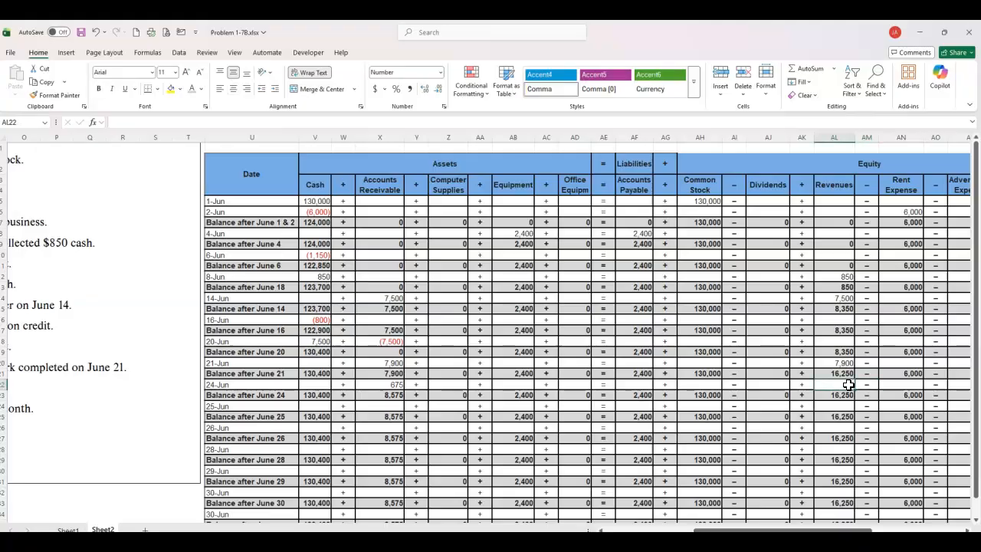
{"action": "type", "text": "67"}
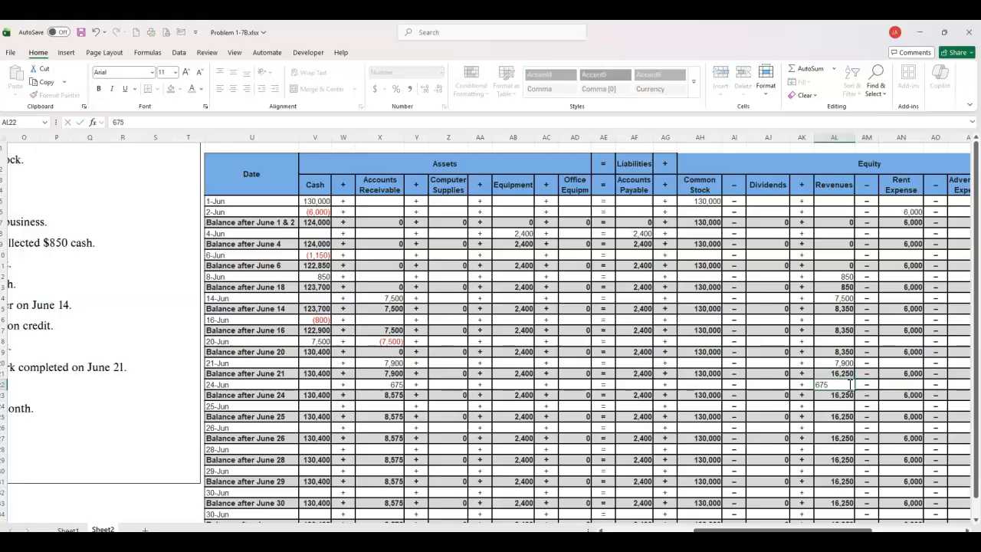
{"action": "type", "text": "5"}
{"action": "key", "text": "Return"}
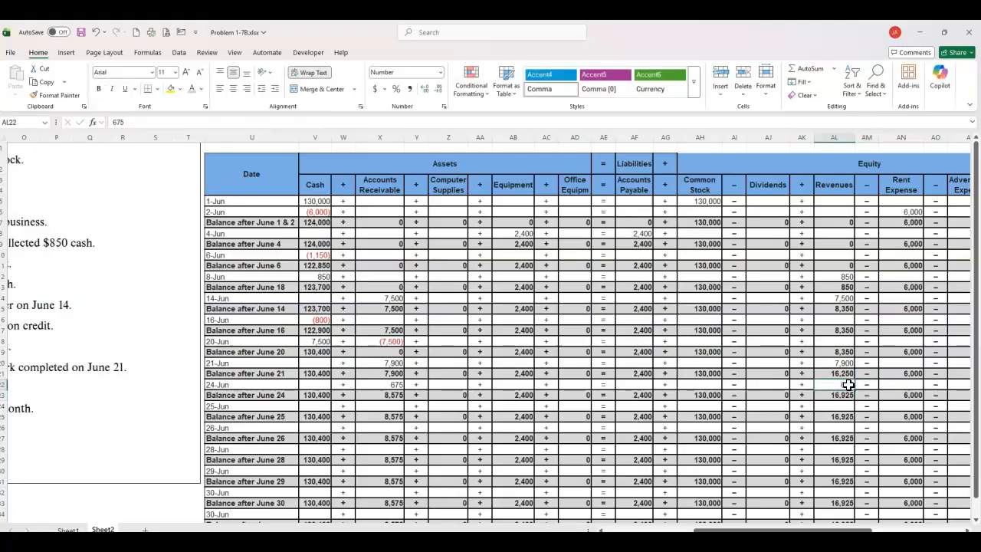
Enter 7900 as the June 25 amount in the Cash column for the payment received from Paula's Beauty Shop
{"action": "key", "text": "ctrl+Home"}
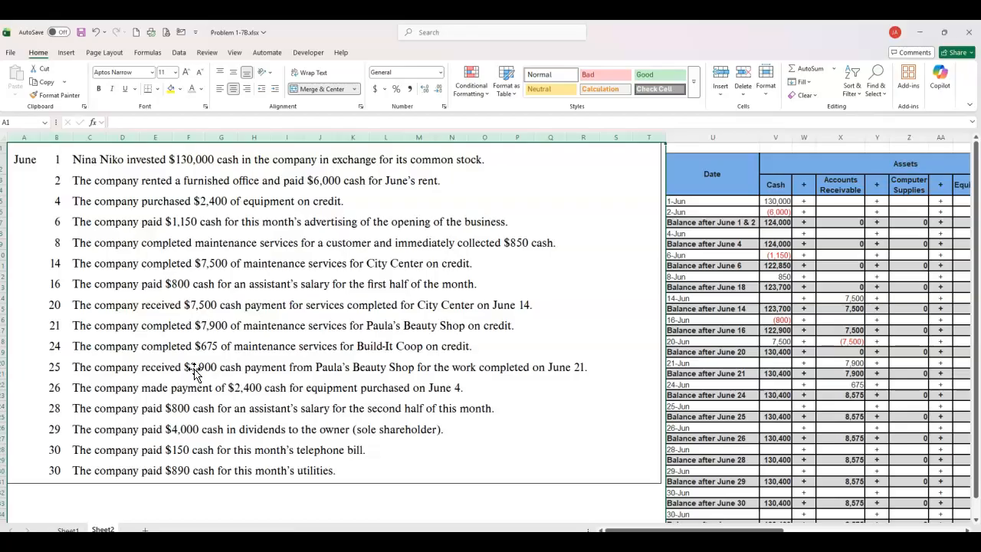
{"action": "left_click", "coordinate": [771, 406]}
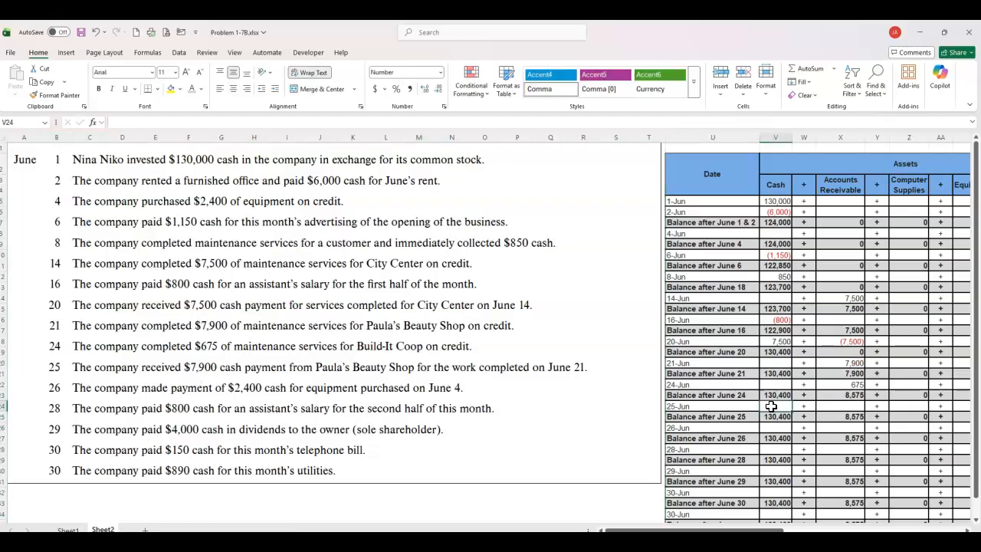
{"action": "type", "text": "7,"}
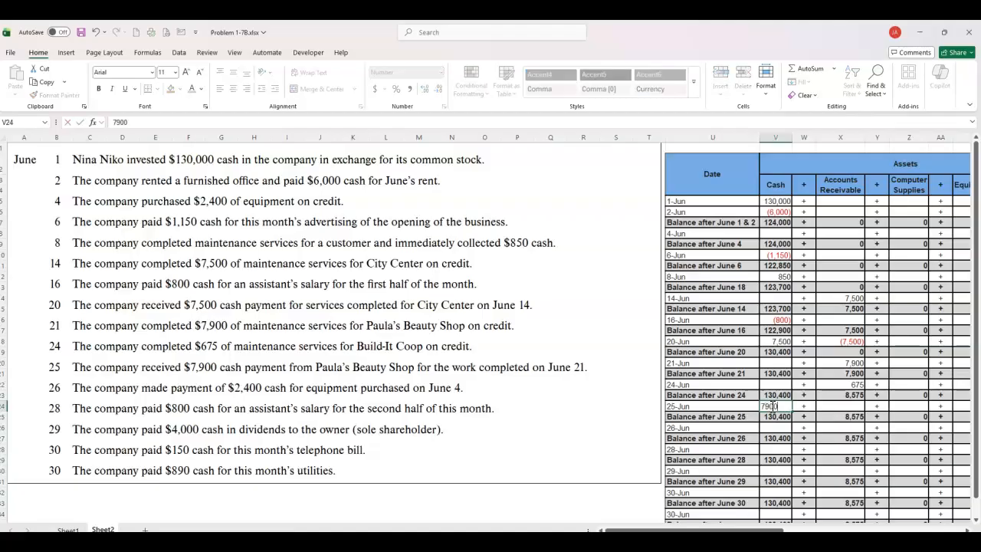
{"action": "type", "text": "900"}
{"action": "key", "text": "Return"}
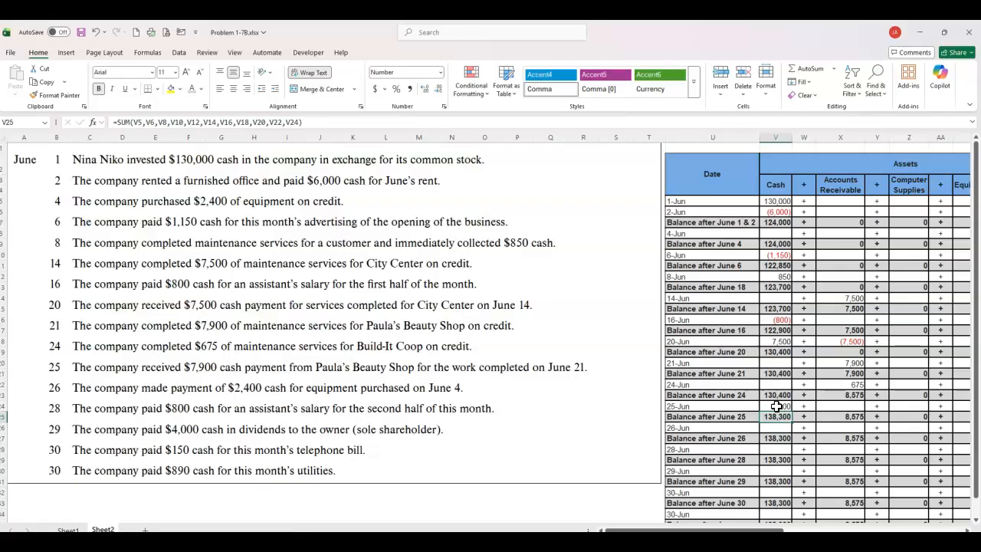
Enter -7900 as the June 25 amount in the Accounts Receivable column and compare the Assets and Liab + Equity check values
{"action": "left_click", "coordinate": [839, 405]}
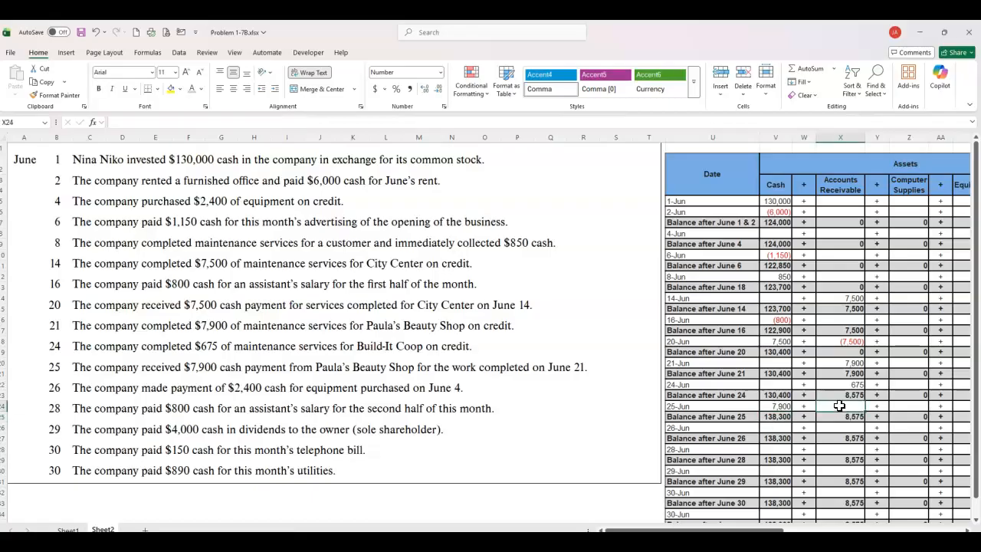
{"action": "type", "text": "-7900"}
{"action": "key", "text": "Return"}
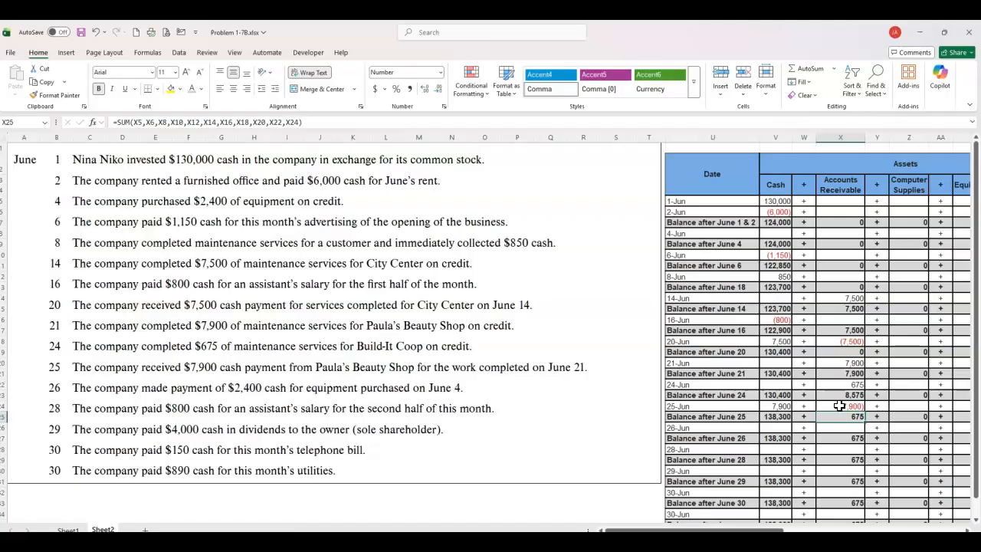
{"action": "left_click_drag", "start_coordinate": [771, 530], "coordinate": [947, 529]}
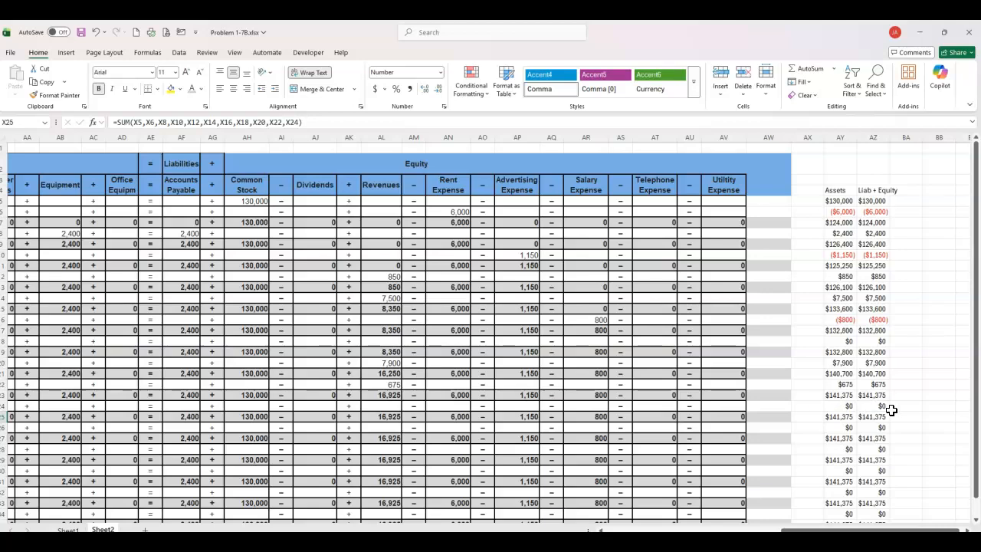
{"action": "left_click_drag", "start_coordinate": [822, 529], "coordinate": [645, 530]}
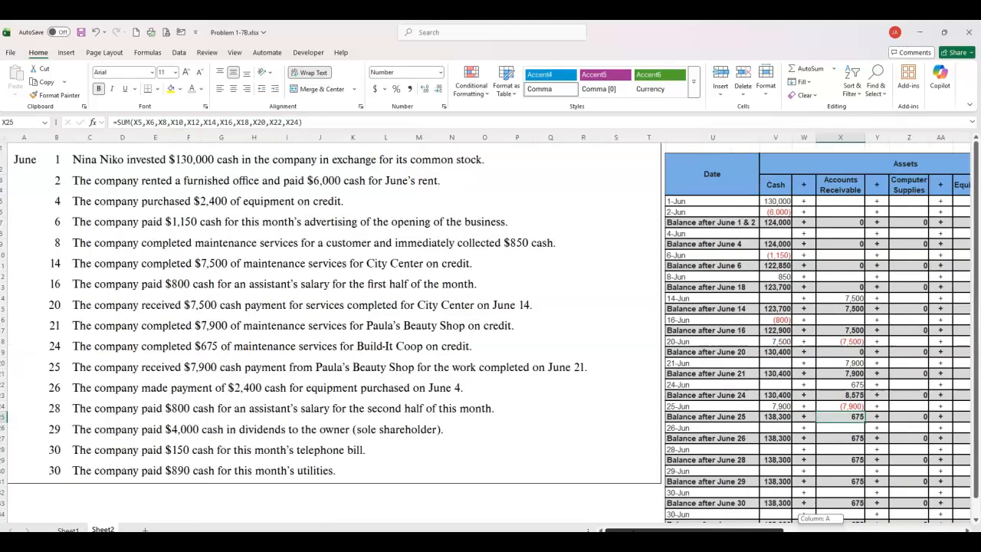
Review the June 4 equipment purchase entries in the Equipment and Accounts Payable columns
{"action": "left_click", "coordinate": [773, 427]}
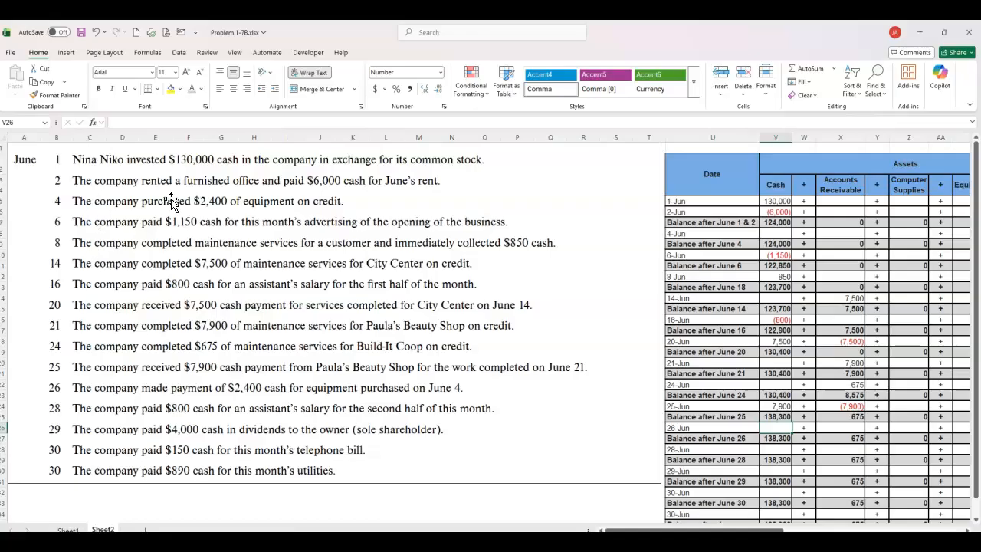
{"action": "left_click", "coordinate": [710, 235]}
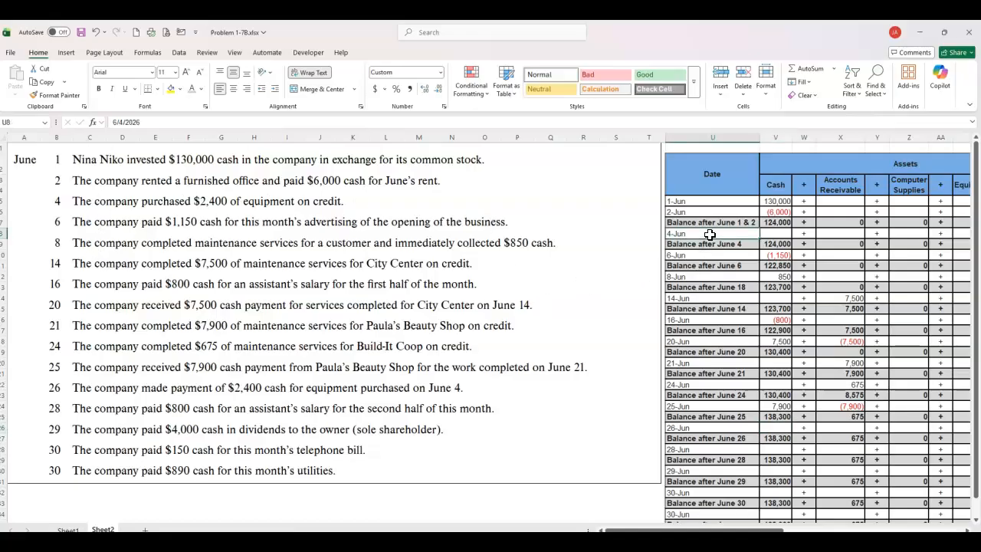
{"action": "key", "text": "Right"}
{"action": "key", "text": "Right"}
{"action": "key", "text": "Right"}
{"action": "key", "text": "Right"}
{"action": "key", "text": "Right"}
{"action": "key", "text": "Right"}
{"action": "key", "text": "Right"}
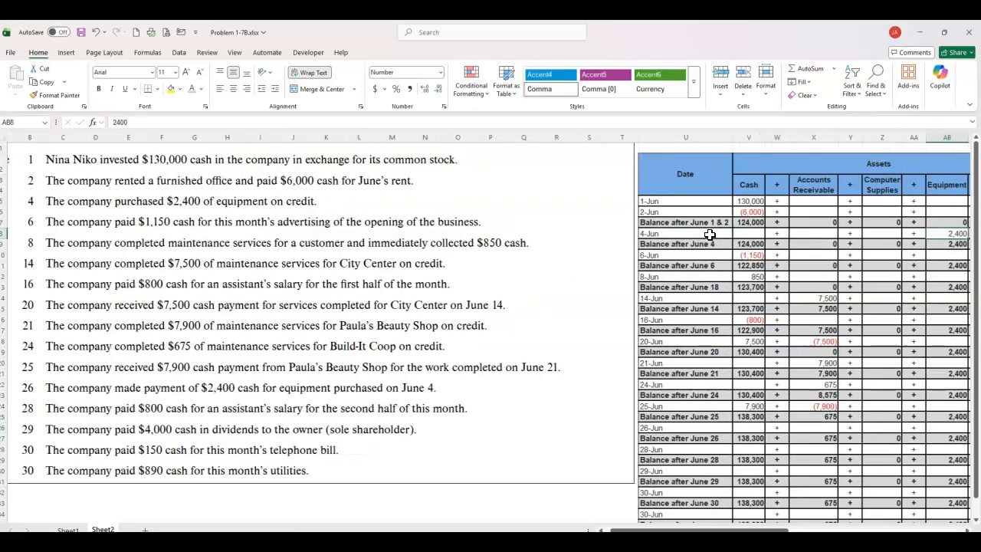
{"action": "key", "text": "Right"}
{"action": "key", "text": "Right"}
{"action": "key", "text": "Right"}
{"action": "key", "text": "Right"}
{"action": "key", "text": "Right"}
{"action": "key", "text": "Right"}
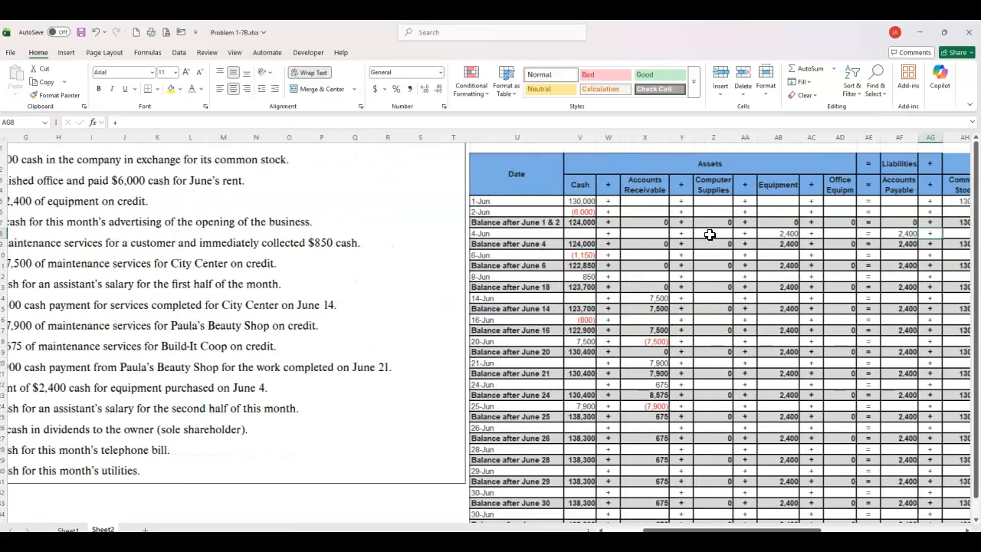
{"action": "key", "text": "Left"}
{"action": "key", "text": "Left"}
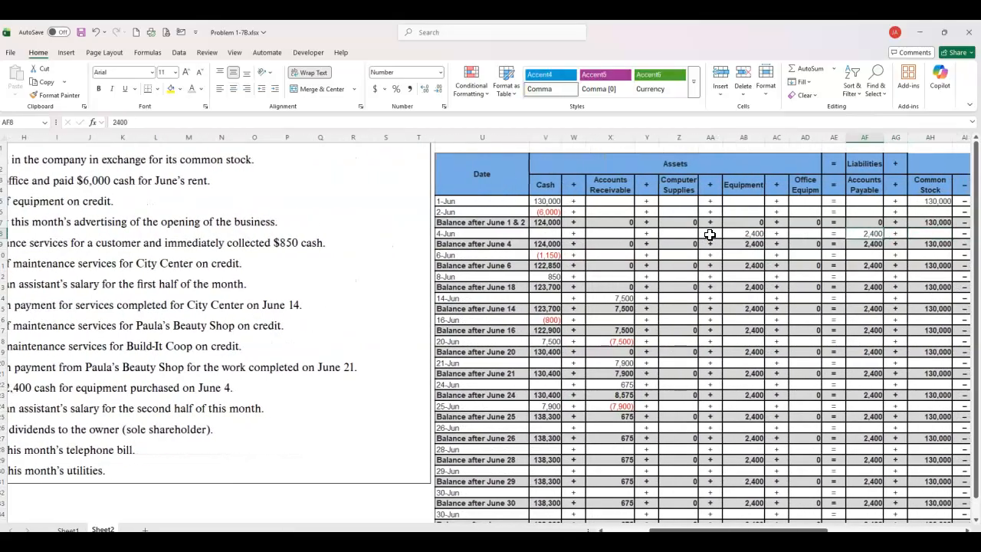
Enter -2400 as the June 26 amount in the Cash column for the equipment payment
{"action": "key", "text": "ctrl+Home"}
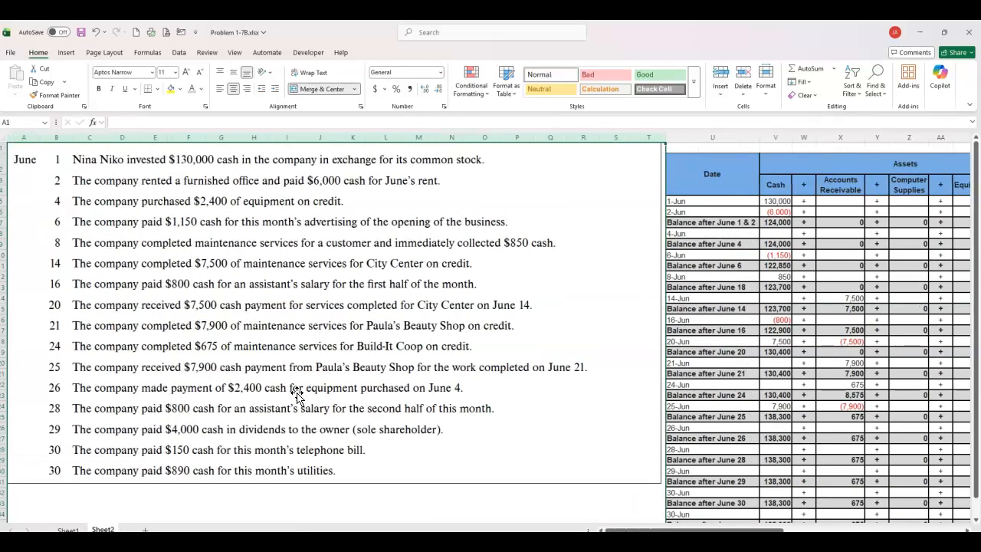
{"action": "left_click", "coordinate": [779, 429]}
{"action": "type", "text": "-240"}
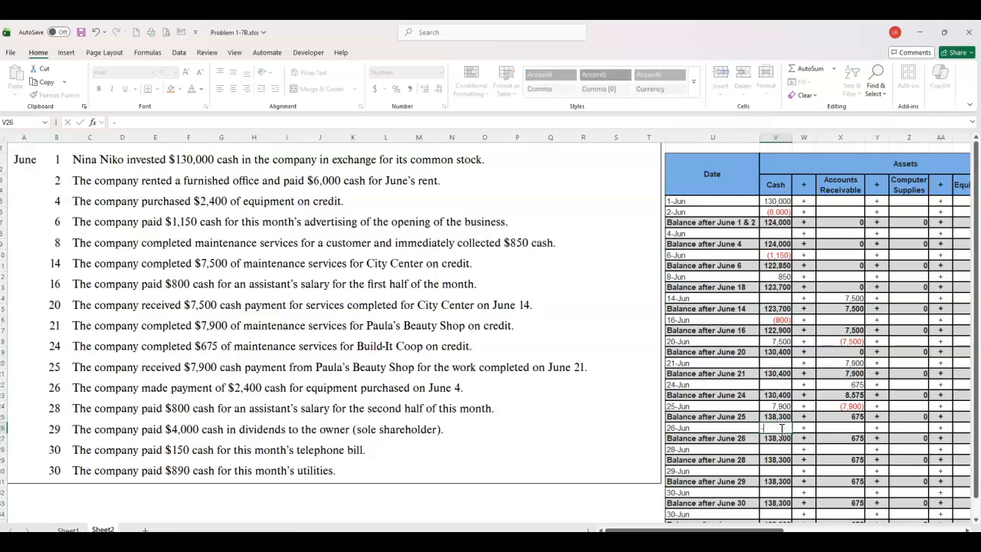
Enter -2400 as the June 26 amount in the Accounts Payable column and compare the Assets and Liab + Equity check values
{"action": "key", "text": "Tab"}
{"action": "key", "text": "Tab"}
{"action": "key", "text": "Tab"}
{"action": "key", "text": "Tab"}
{"action": "key", "text": "Tab"}
{"action": "key", "text": "Tab"}
{"action": "key", "text": "Tab"}
{"action": "key", "text": "Tab"}
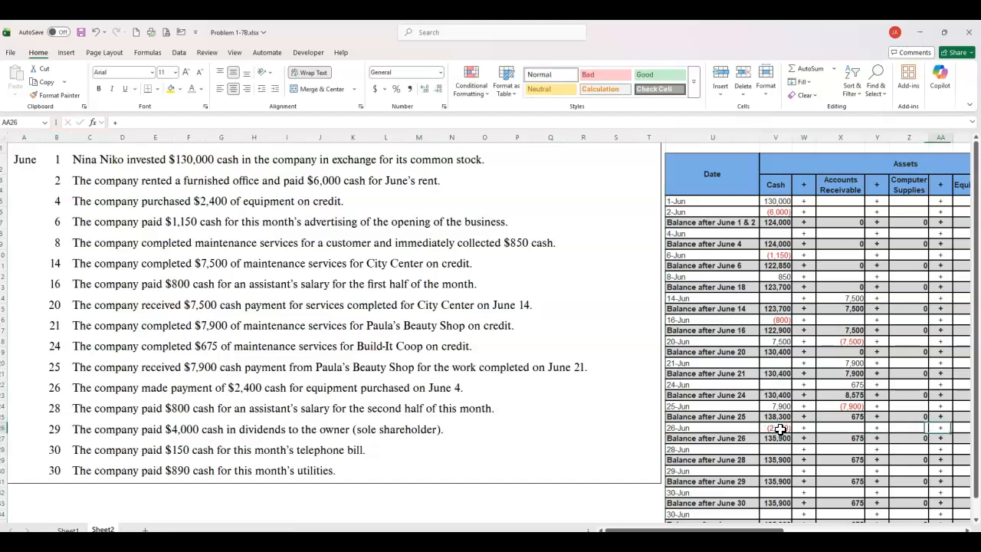
{"action": "key", "text": "Tab"}
{"action": "key", "text": "Tab"}
{"action": "key", "text": "Tab"}
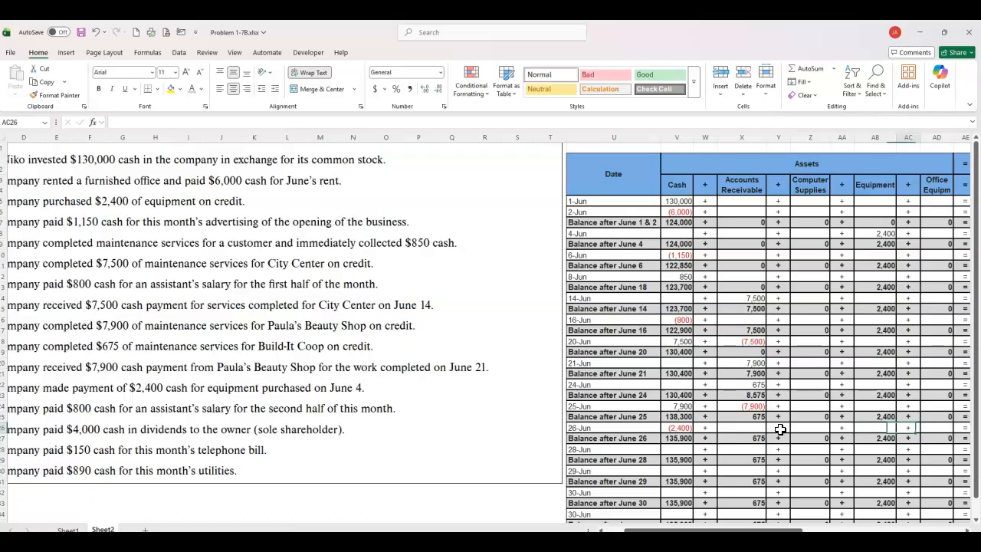
{"action": "key", "text": "shift+Tab"}
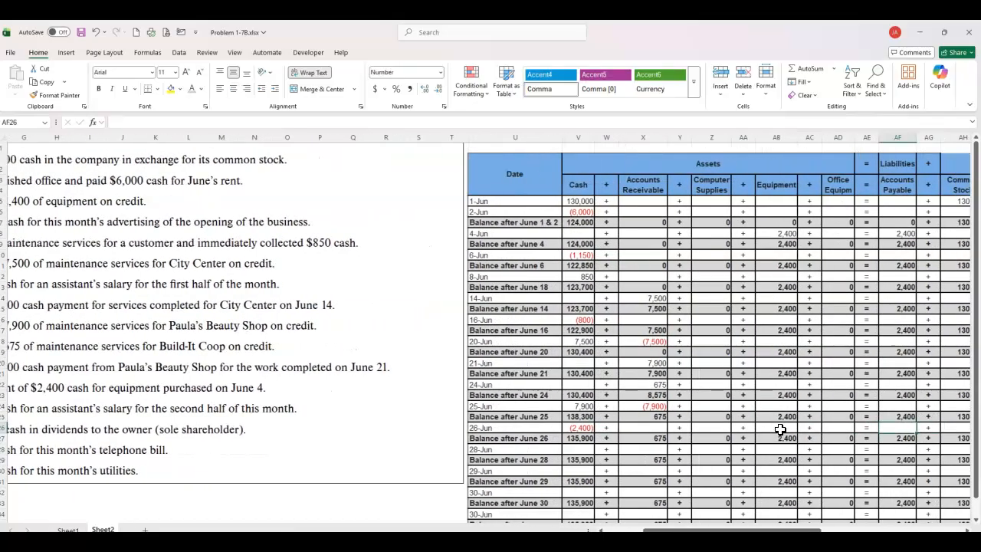
{"action": "type", "text": "-2400"}
{"action": "key", "text": "Return"}
{"action": "key", "text": "Up"}
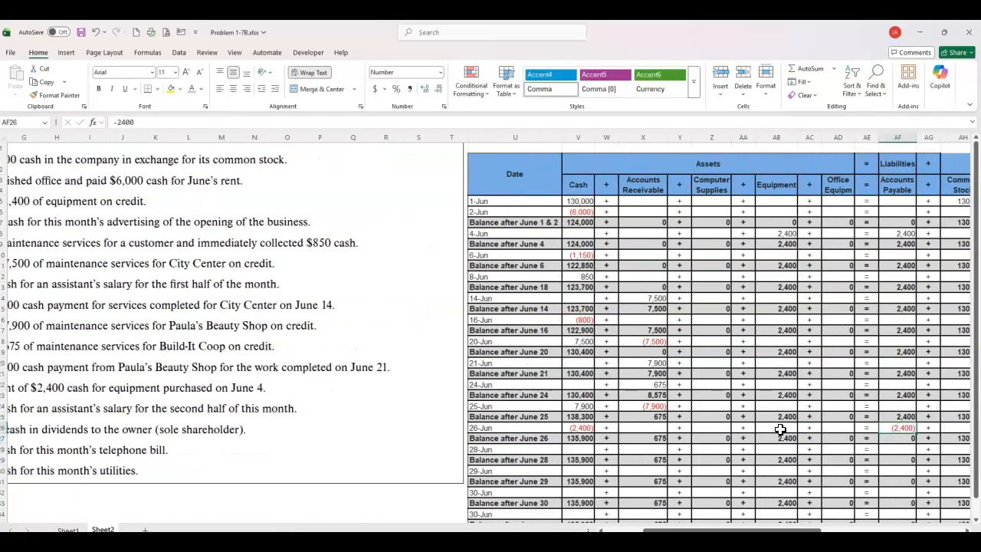
{"action": "left_click_drag", "start_coordinate": [787, 530], "coordinate": [912, 529]}
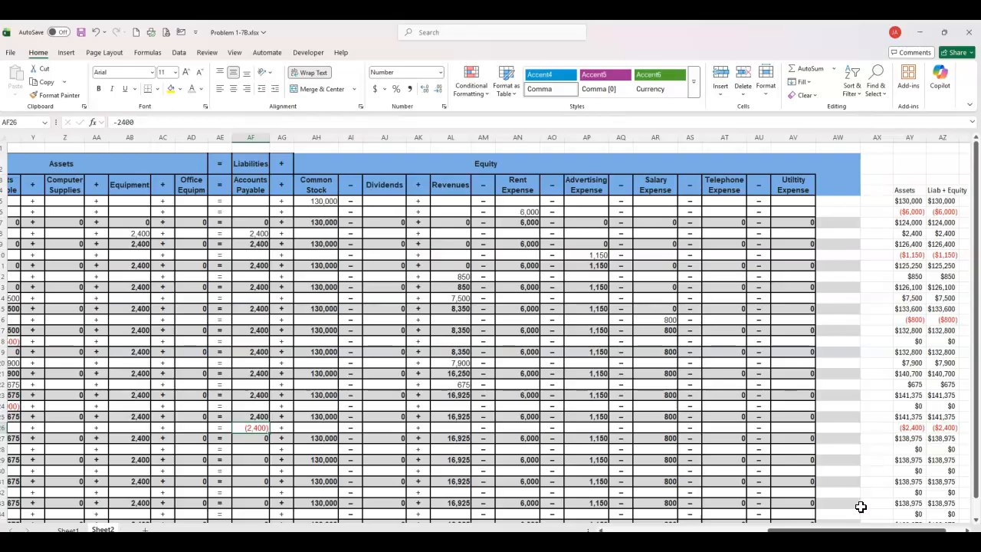
{"action": "left_click_drag", "start_coordinate": [845, 529], "coordinate": [651, 530]}
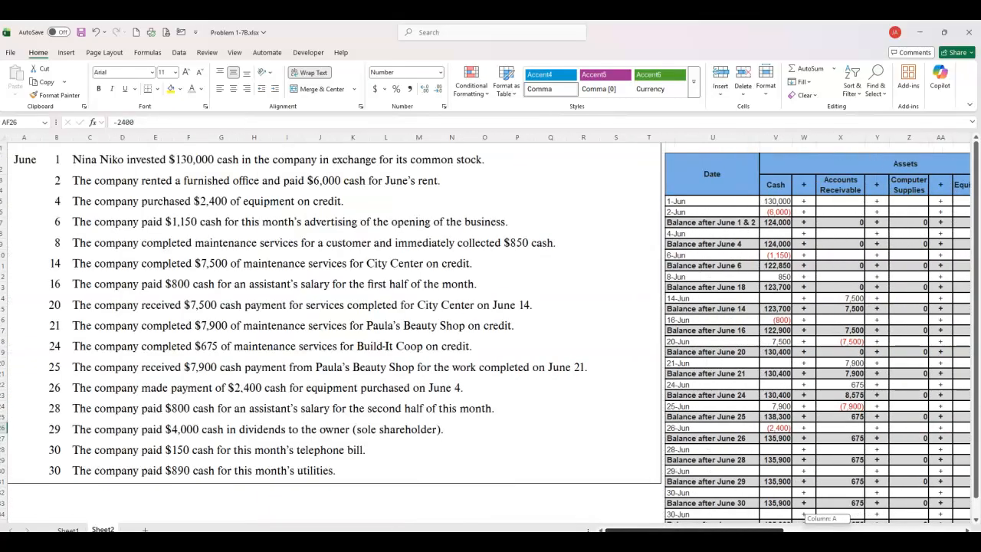
Enter -800 as the June 28 amount in the Cash column for the assistant's second-half salary
{"action": "left_click", "coordinate": [782, 449]}
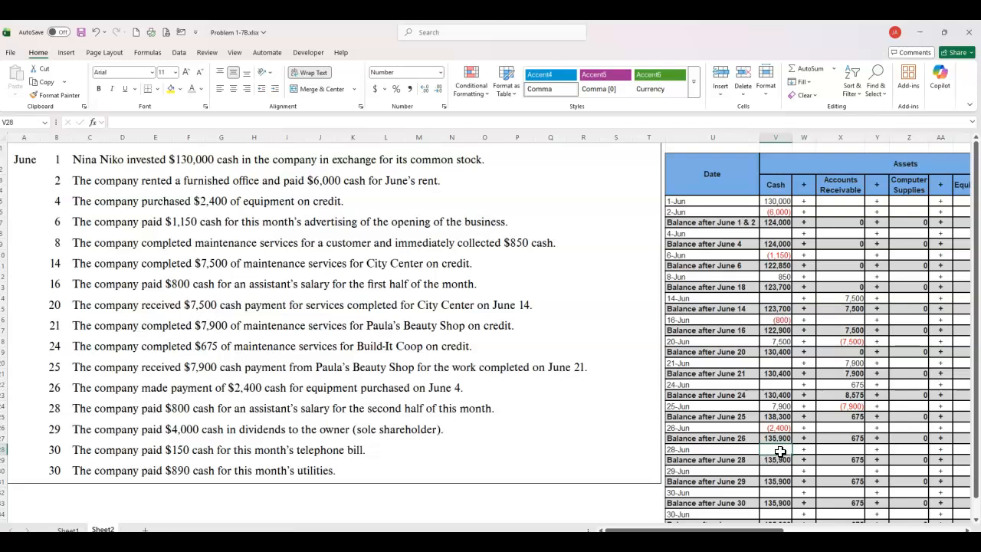
{"action": "type", "text": "-8"}
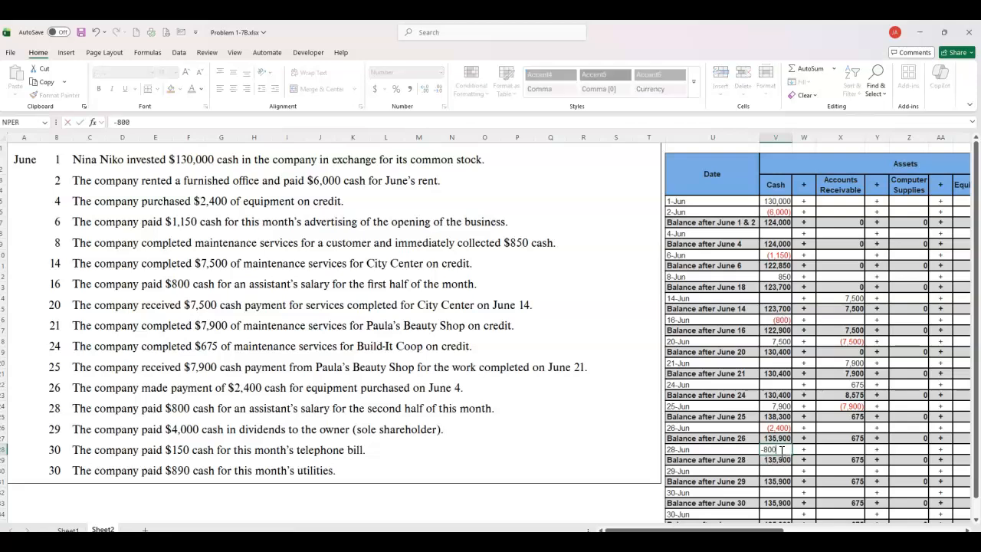
{"action": "type", "text": "00"}
Enter 800 as the June 28 amount in the Salary Expense column and compare the Assets and Liab + Equity check values
{"action": "key", "text": "Right"}
{"action": "key", "text": "Right"}
{"action": "key", "text": "Right"}
{"action": "key", "text": "Right"}
{"action": "key", "text": "Right"}
{"action": "key", "text": "Right"}
{"action": "key", "text": "Right"}
{"action": "key", "text": "Right"}
{"action": "key", "text": "Right"}
{"action": "key", "text": "Right"}
{"action": "key", "text": "Right"}
{"action": "key", "text": "Right"}
{"action": "key", "text": "Right"}
{"action": "key", "text": "Right"}
{"action": "key", "text": "Right"}
{"action": "key", "text": "Right"}
{"action": "key", "text": "Right"}
{"action": "key", "text": "Right"}
{"action": "key", "text": "Right"}
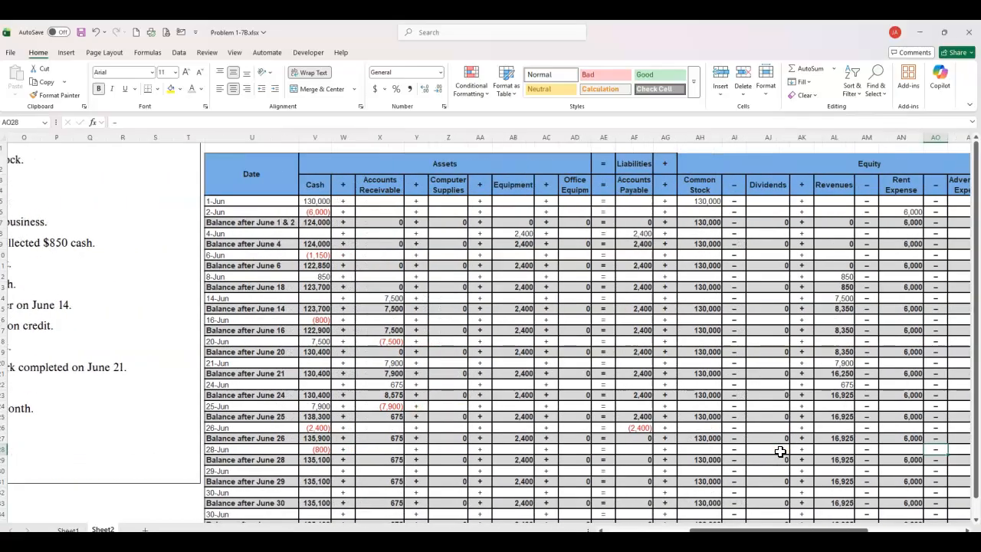
{"action": "key", "text": "Right"}
{"action": "key", "text": "Right"}
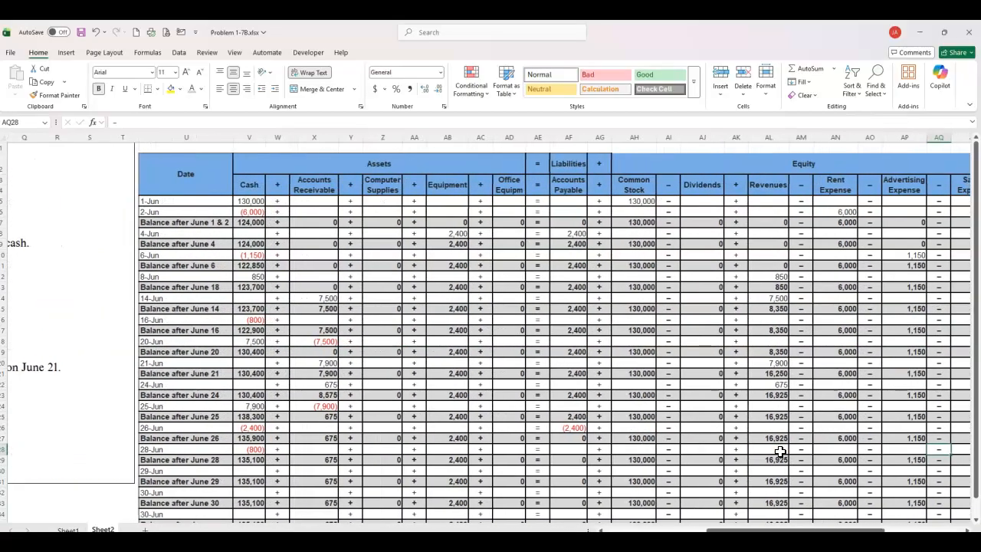
{"action": "key", "text": "Right"}
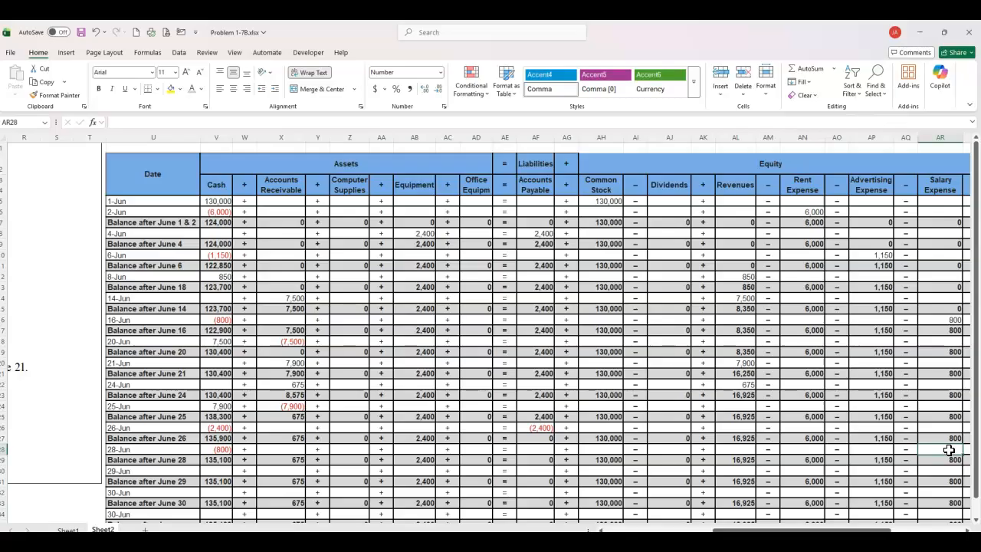
{"action": "type", "text": "800"}
{"action": "key", "text": "Return"}
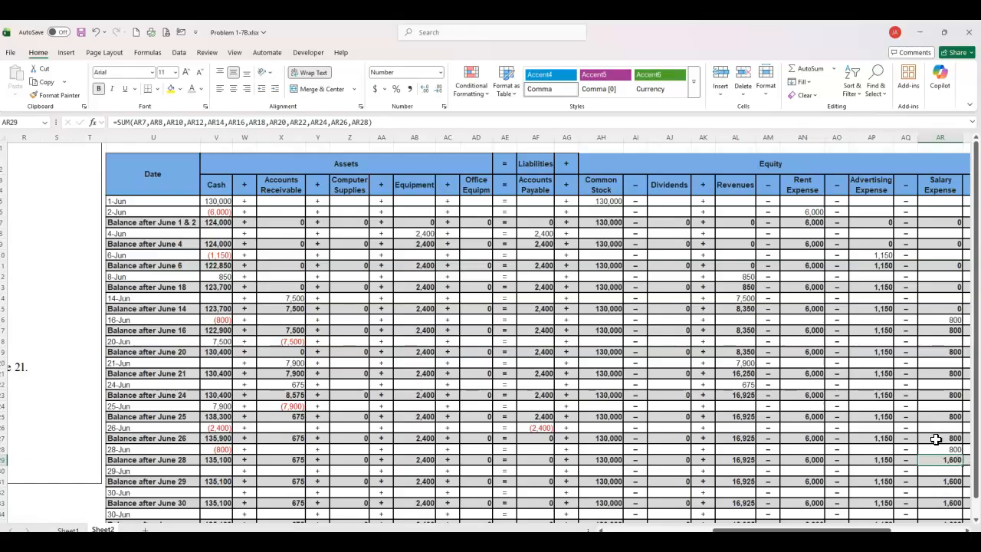
{"action": "left_click_drag", "start_coordinate": [889, 530], "coordinate": [941, 530]}
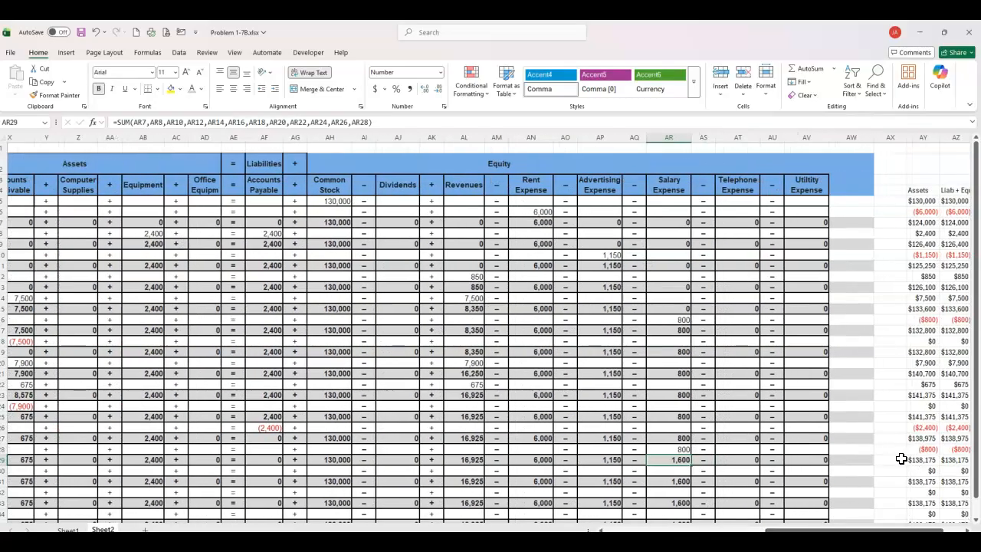
{"action": "left_click_drag", "start_coordinate": [900, 529], "coordinate": [739, 531]}
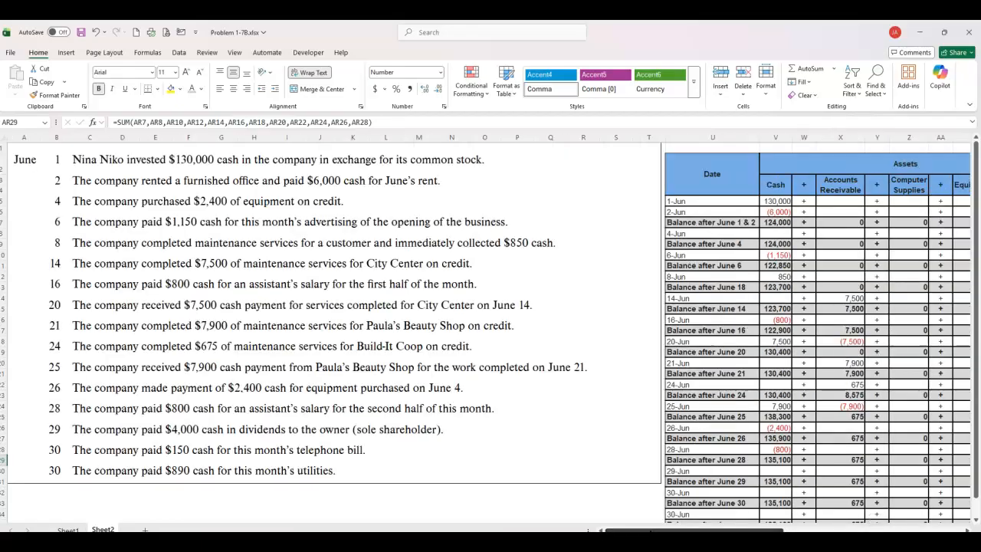
Enter -4000 as the June 29 amount in the Cash column for the dividends paid to the owner
{"action": "left_click", "coordinate": [777, 471]}
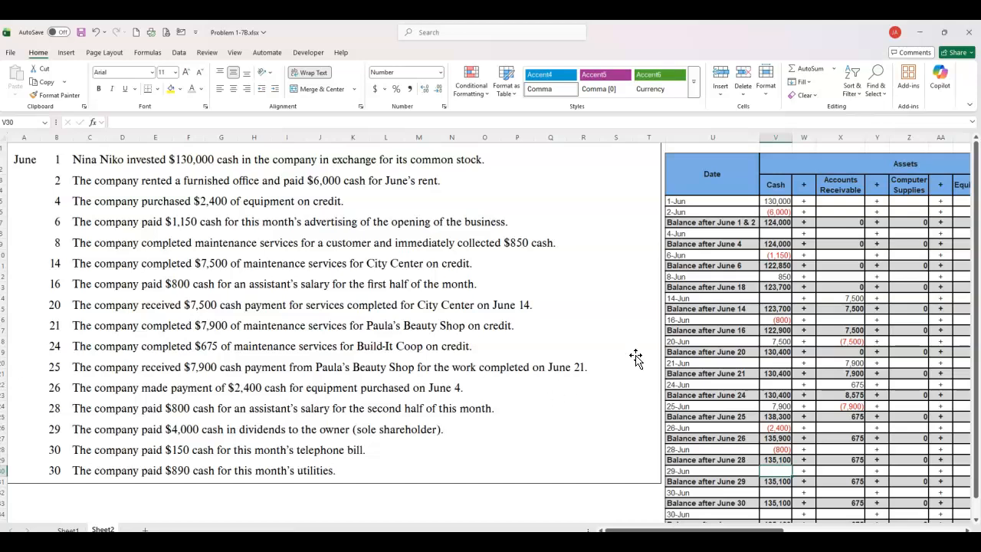
{"action": "type", "text": "-4000"}
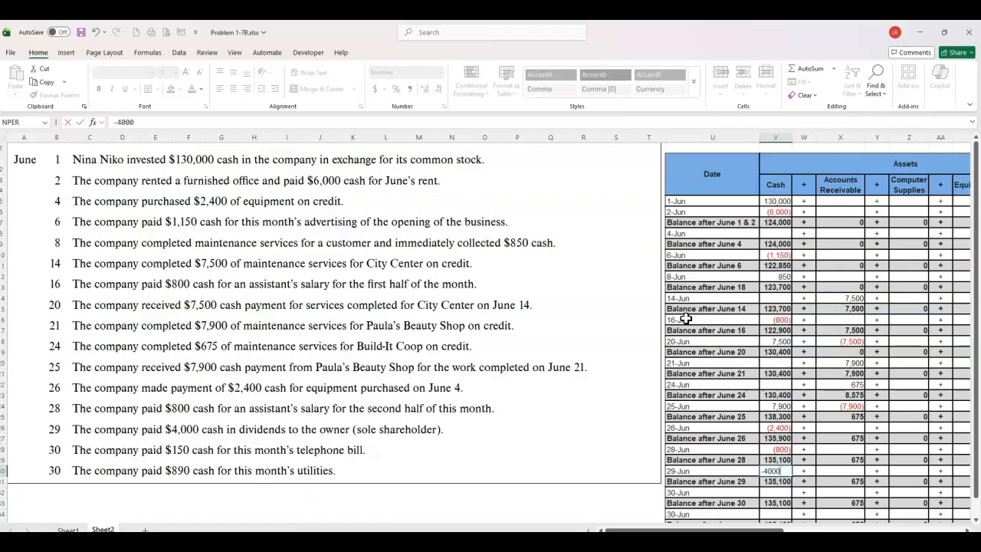
{"action": "key", "text": "Right"}
Enter 4000 as the June 29 amount in the Dividends column
{"action": "key", "text": "Right"}
{"action": "key", "text": "Right"}
{"action": "key", "text": "Right"}
{"action": "key", "text": "Right"}
{"action": "key", "text": "Right"}
{"action": "key", "text": "Right"}
{"action": "key", "text": "Right"}
{"action": "key", "text": "Right"}
{"action": "key", "text": "Right"}
{"action": "key", "text": "Right"}
{"action": "key", "text": "Right"}
{"action": "key", "text": "Right"}
{"action": "key", "text": "Right"}
{"action": "key", "text": "Right"}
{"action": "key", "text": "Right"}
{"action": "key", "text": "Right"}
{"action": "key", "text": "Left"}
{"action": "key", "text": "Left"}
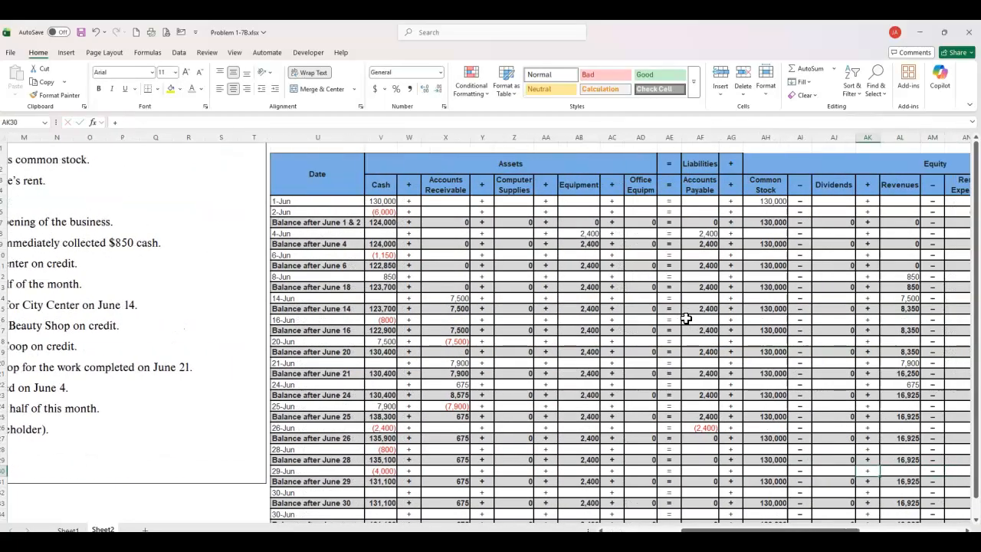
{"action": "key", "text": "Left"}
{"action": "type", "text": "4"}
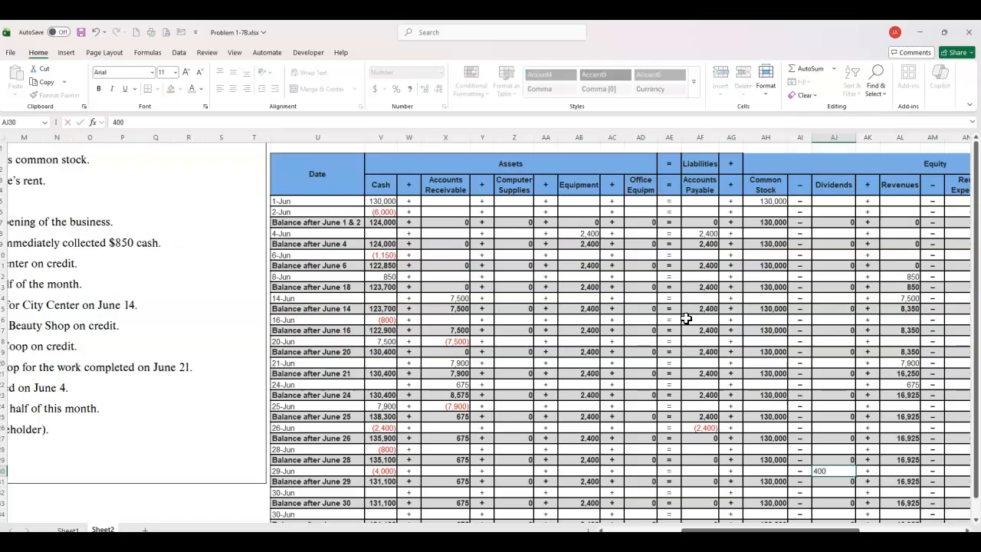
{"action": "key", "text": "Right"}
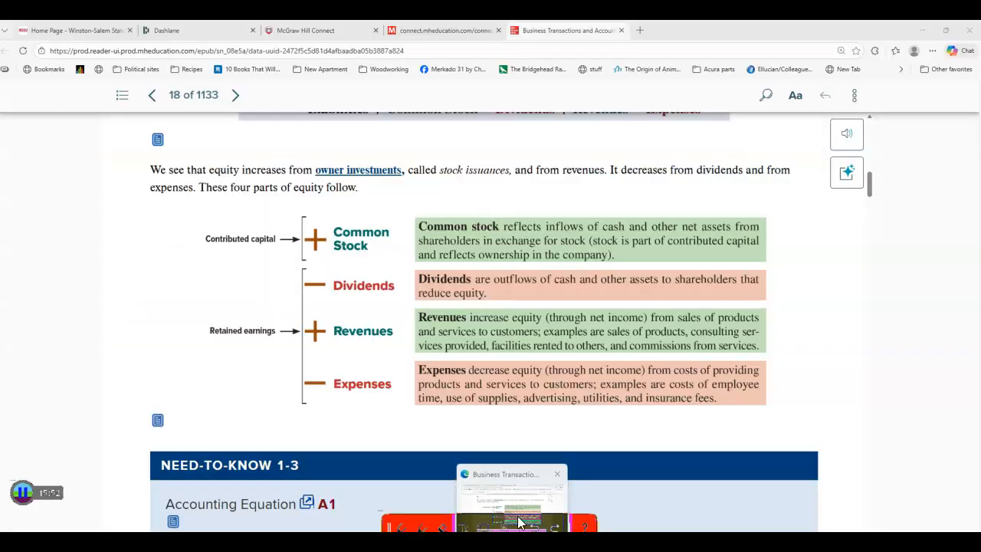
Switch to the e-textbook in the browser to review how the four parts of equity affect it, and return to the Excel workbook
{"action": "left_click", "coordinate": [510, 497]}
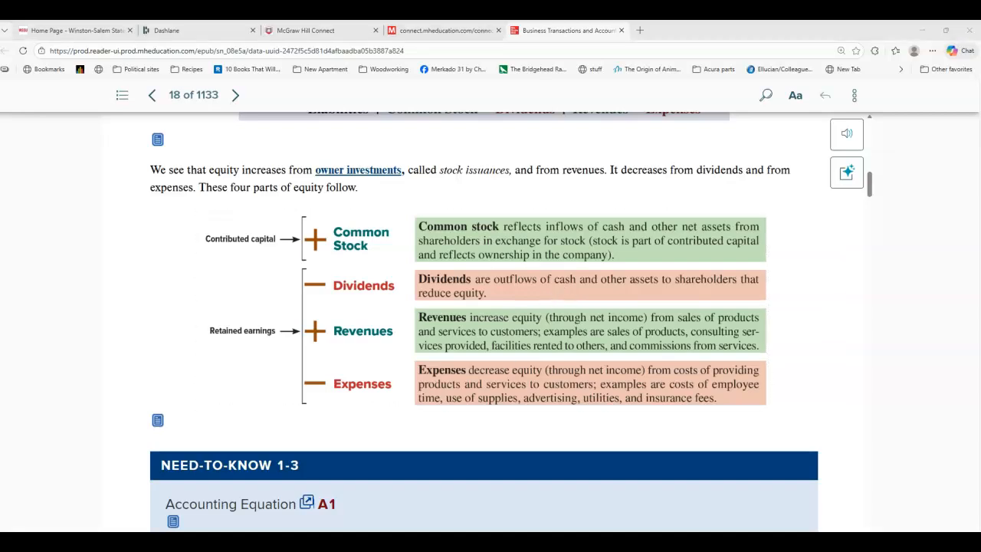
{"action": "left_click", "coordinate": [556, 545]}
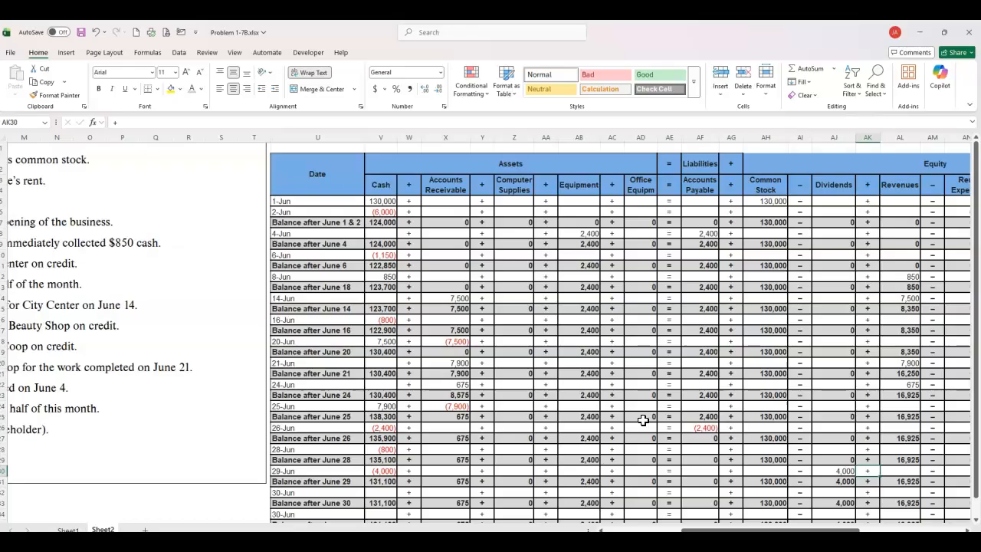
Enter -150 as the first June 30 amount in the Cash column for the telephone bill
{"action": "left_click_drag", "start_coordinate": [680, 530], "coordinate": [656, 530]}
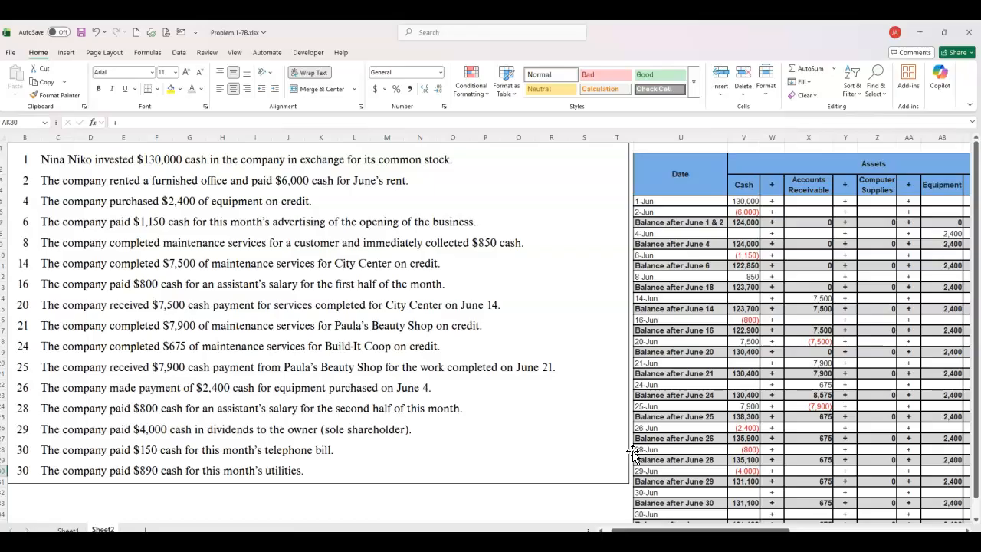
{"action": "scroll", "coordinate": [633, 452], "scroll_direction": "down", "scroll_amount": 1}
{"action": "left_click", "coordinate": [749, 431]}
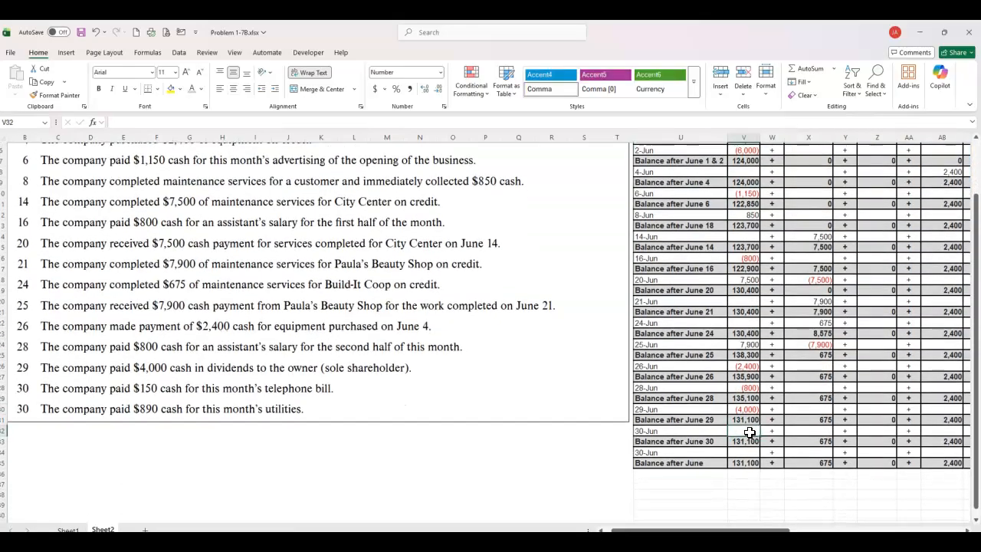
{"action": "type", "text": "-150"}
{"action": "key", "text": "Right"}
Enter 150 as the first June 30 amount in the Telephone Expense column and compare the Assets and Liab + Equity check values
{"action": "key", "text": "Right"}
{"action": "key", "text": "Right"}
{"action": "key", "text": "Right"}
{"action": "key", "text": "Right"}
{"action": "key", "text": "Right"}
{"action": "key", "text": "Right"}
{"action": "key", "text": "Right"}
{"action": "key", "text": "Right"}
{"action": "key", "text": "Right"}
{"action": "key", "text": "Right"}
{"action": "key", "text": "Right"}
{"action": "key", "text": "Right"}
{"action": "key", "text": "Right"}
{"action": "key", "text": "Right"}
{"action": "key", "text": "Right"}
{"action": "key", "text": "Right"}
{"action": "key", "text": "Right"}
{"action": "key", "text": "Right"}
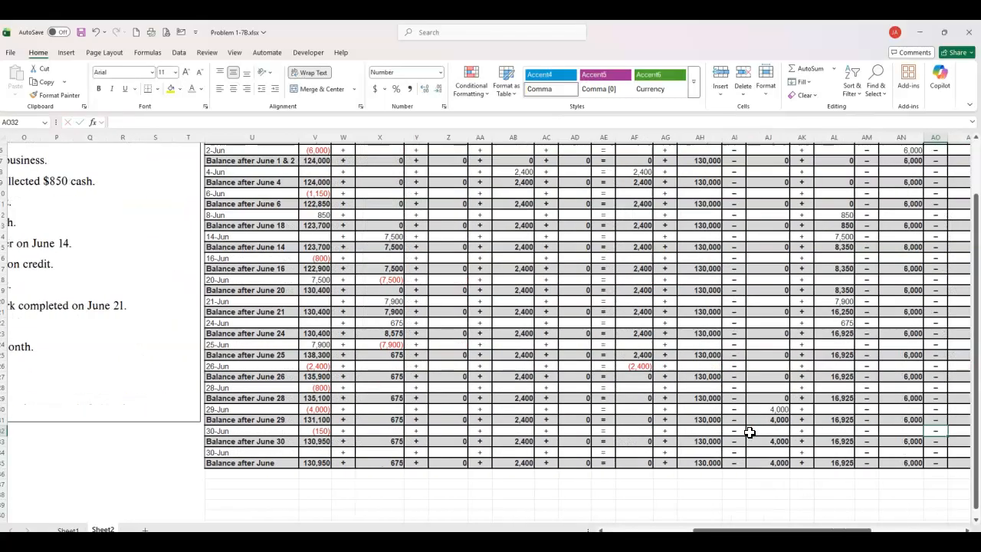
{"action": "key", "text": "Right"}
{"action": "key", "text": "Right"}
{"action": "scroll", "coordinate": [749, 432], "scroll_direction": "up", "scroll_amount": 1}
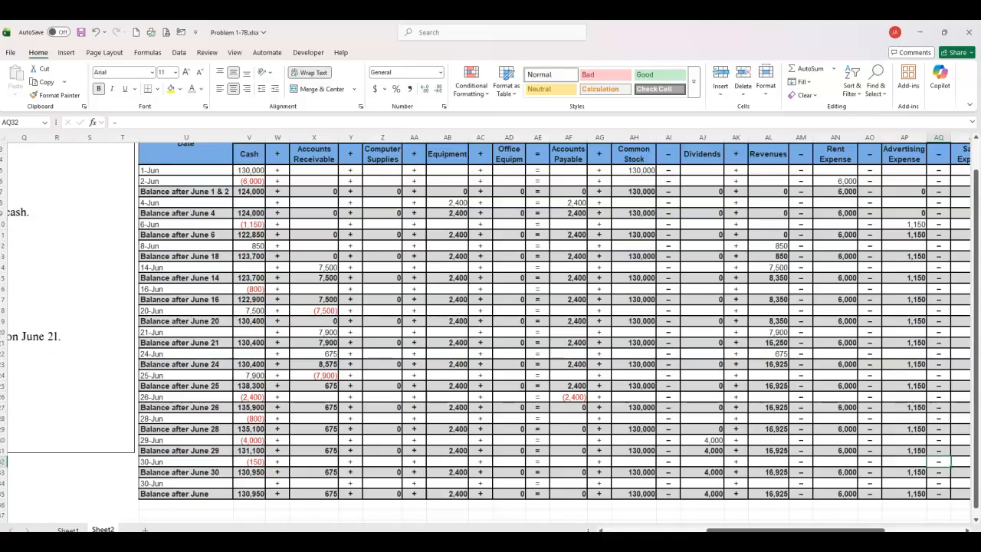
{"action": "key", "text": "Right"}
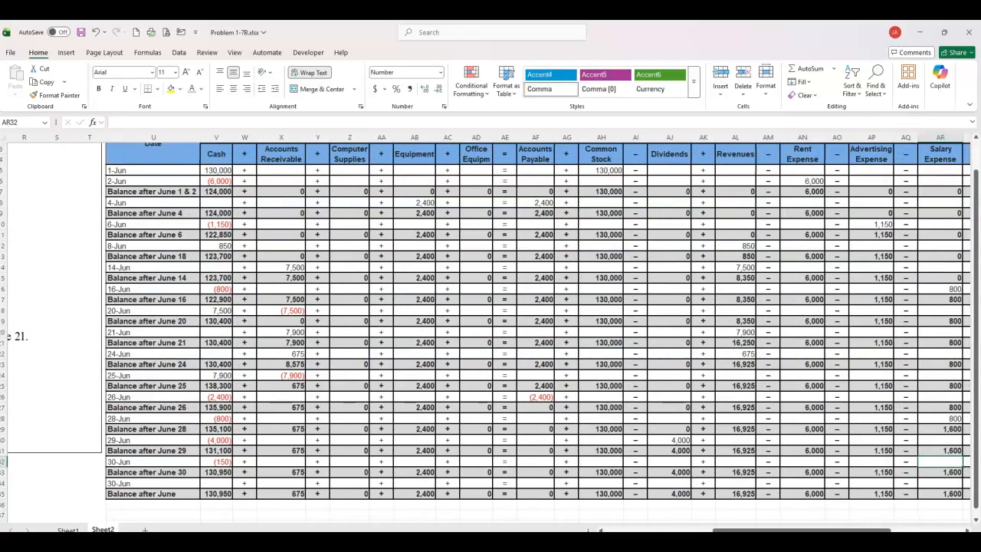
{"action": "key", "text": "Right"}
{"action": "key", "text": "Right"}
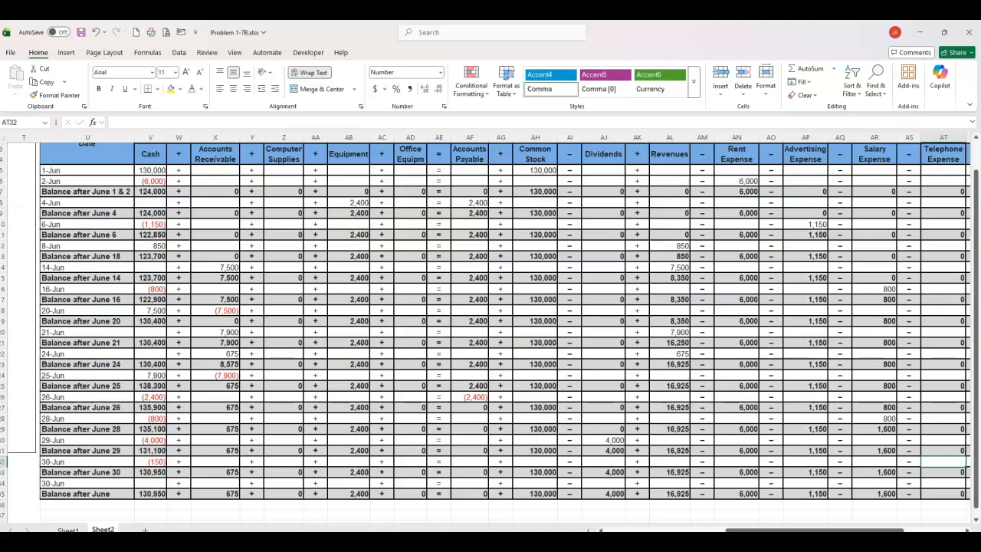
{"action": "type", "text": "150"}
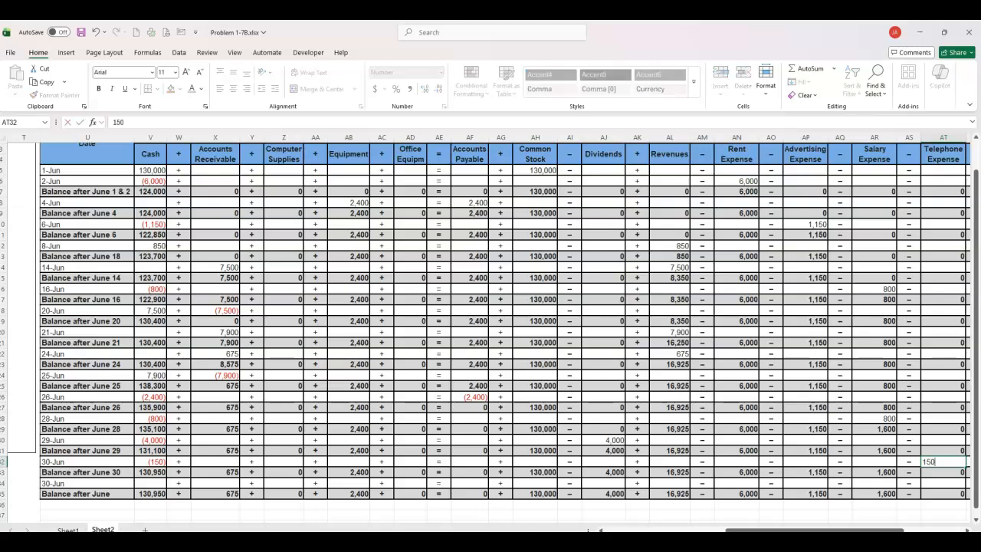
{"action": "key", "text": "Right"}
{"action": "key", "text": "Right"}
{"action": "key", "text": "Right"}
{"action": "key", "text": "Right"}
{"action": "key", "text": "Right"}
{"action": "key", "text": "Right"}
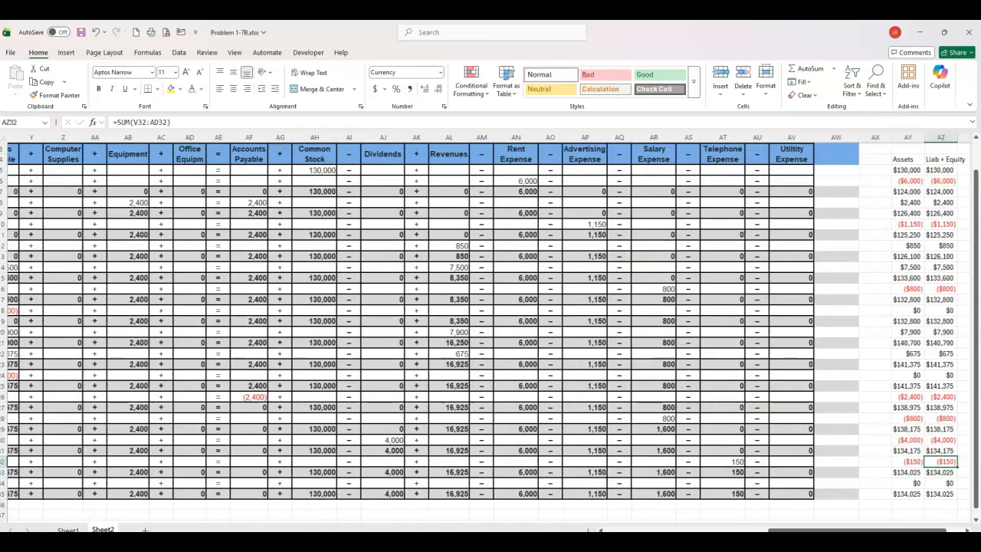
{"action": "key", "text": "Down"}
{"action": "key", "text": "Left"}
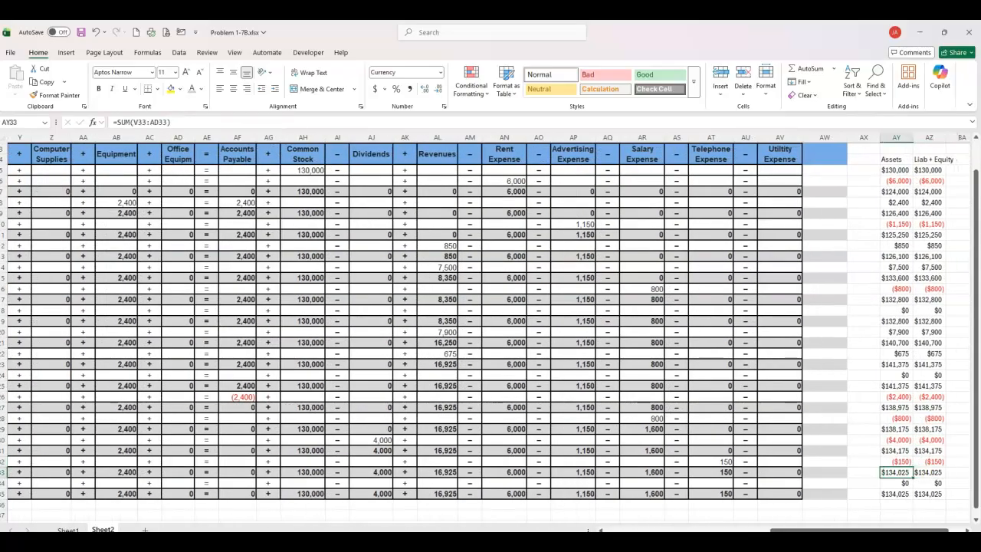
Enter -890 as the second June 30 amount in the Cash column for the month's utilities
{"action": "key", "text": "ctrl+Home"}
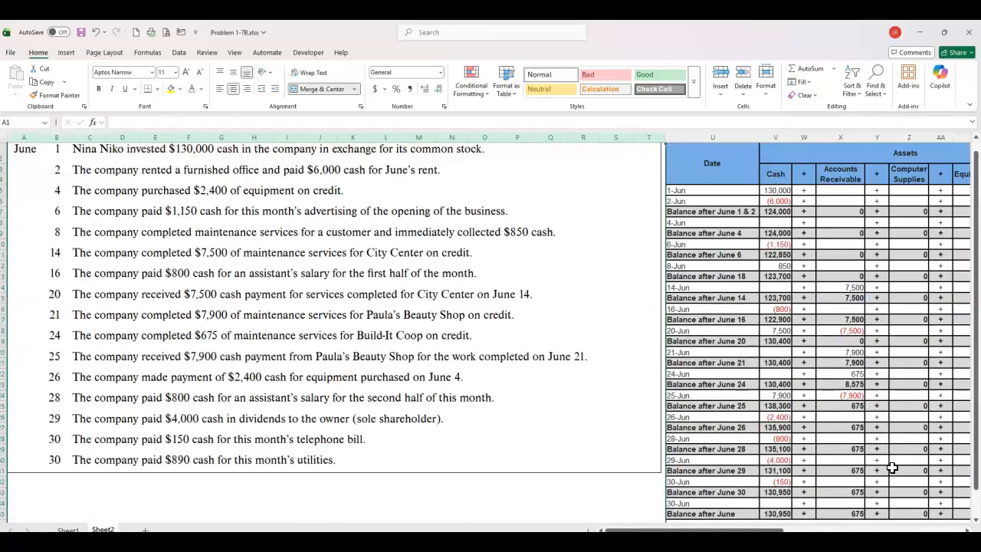
{"action": "left_click", "coordinate": [779, 505]}
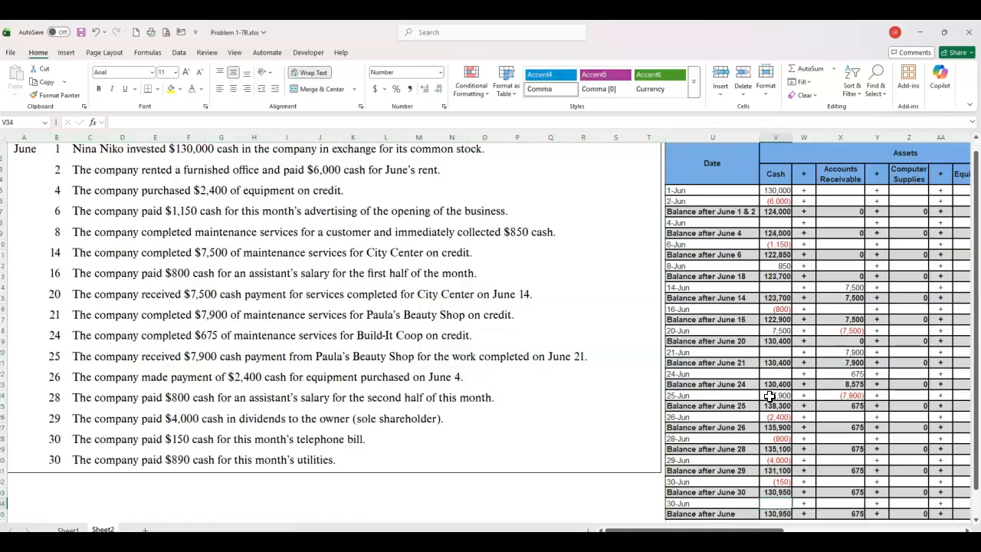
{"action": "type", "text": "8"}
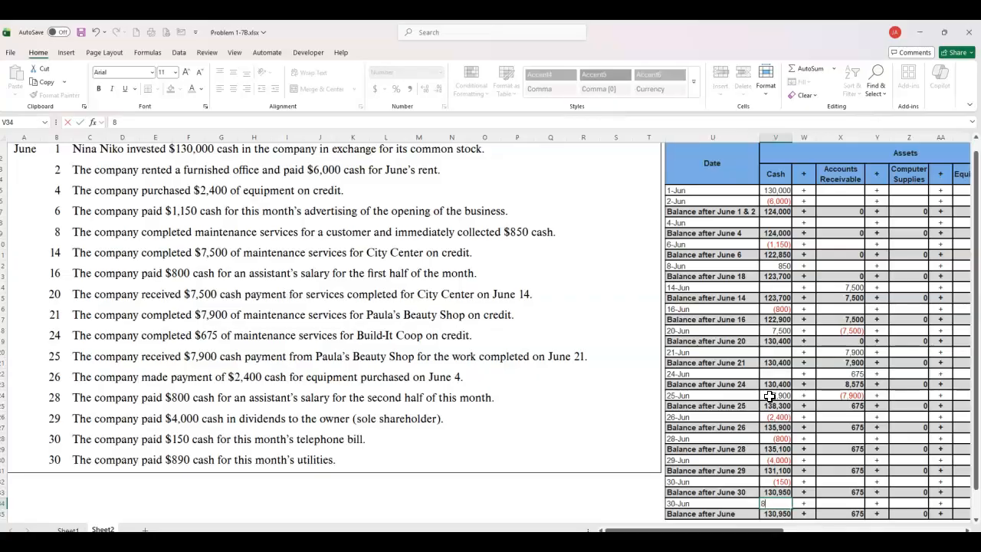
{"action": "type", "text": "9-8"}
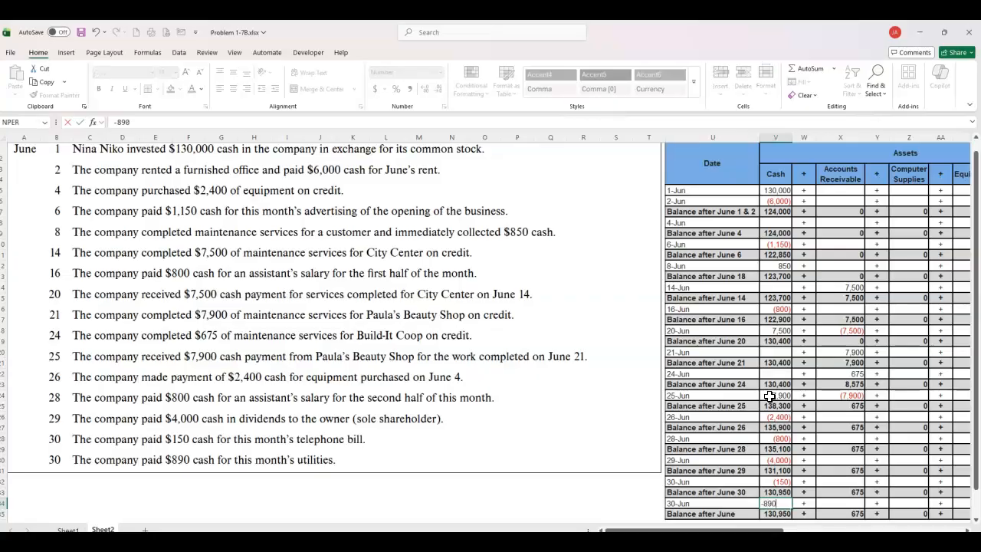
{"action": "type", "text": "90"}
{"action": "key", "text": "Tab"}
Enter 890 as the second June 30 amount in the Utility Expense column and compare the final Assets and Liab + Equity check values
{"action": "key", "text": "Tab"}
{"action": "key", "text": "Tab"}
{"action": "key", "text": "Tab"}
{"action": "key", "text": "Tab"}
{"action": "key", "text": "Tab"}
{"action": "key", "text": "Tab"}
{"action": "key", "text": "Tab"}
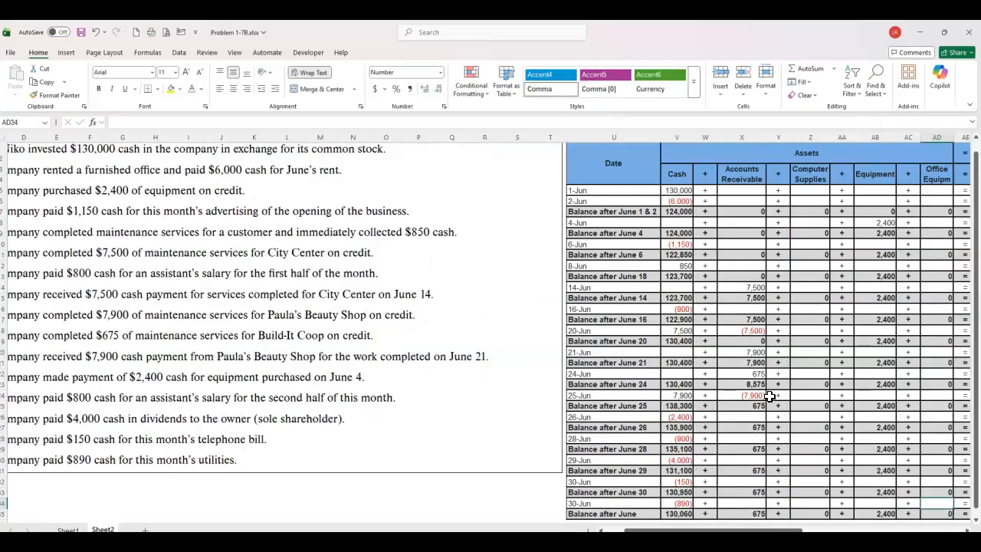
{"action": "key", "text": "Tab"}
{"action": "key", "text": "Tab"}
{"action": "key", "text": "Tab"}
{"action": "key", "text": "Tab"}
{"action": "key", "text": "Tab"}
{"action": "key", "text": "Tab"}
{"action": "key", "text": "Tab"}
{"action": "key", "text": "Tab"}
{"action": "key", "text": "Tab"}
{"action": "key", "text": "Tab"}
{"action": "key", "text": "Tab"}
{"action": "key", "text": "Tab"}
{"action": "key", "text": "Tab"}
{"action": "key", "text": "Tab"}
{"action": "key", "text": "Tab"}
{"action": "key", "text": "Tab"}
{"action": "key", "text": "Tab"}
{"action": "key", "text": "Tab"}
{"action": "key", "text": "Tab"}
{"action": "key", "text": "shift+Tab"}
{"action": "type", "text": "890"}
{"action": "key", "text": "Return"}
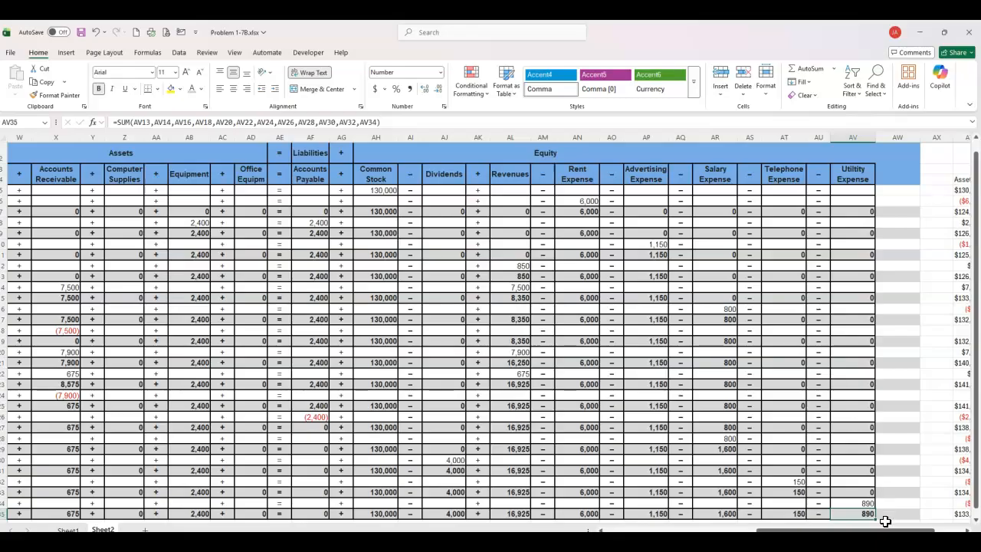
{"action": "left_click_drag", "start_coordinate": [883, 531], "coordinate": [911, 530]}
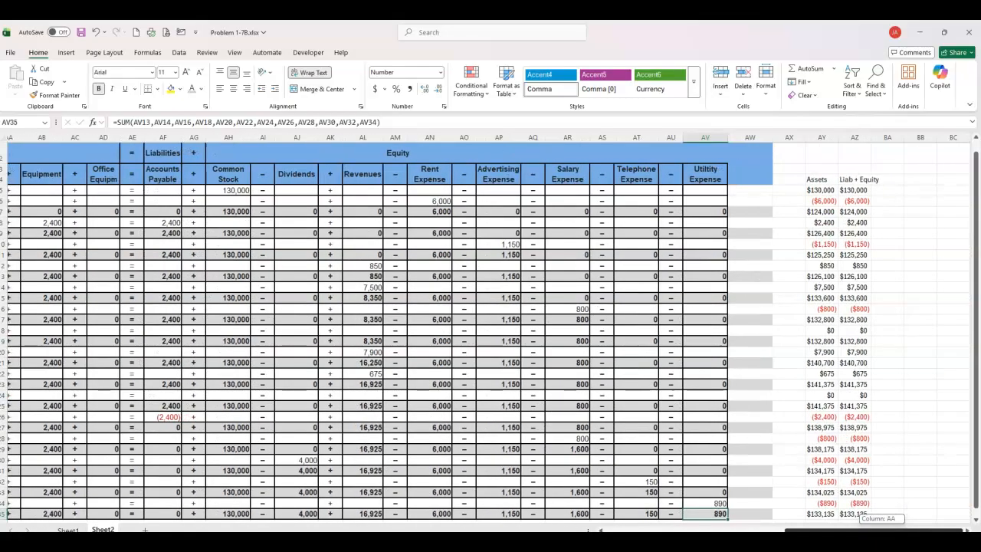
{"action": "scroll", "coordinate": [871, 515], "scroll_direction": "down", "scroll_amount": 2}
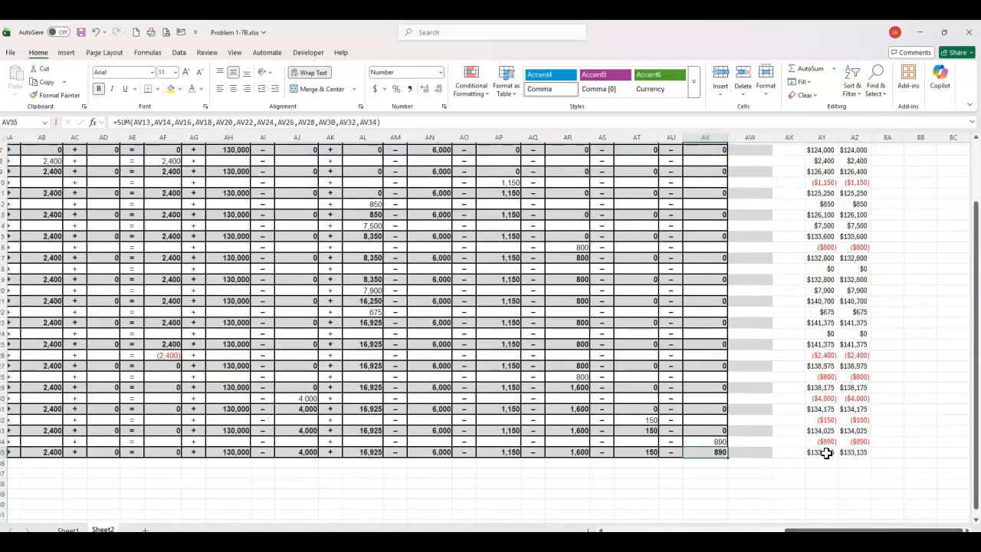
{"action": "left_click", "coordinate": [823, 452]}
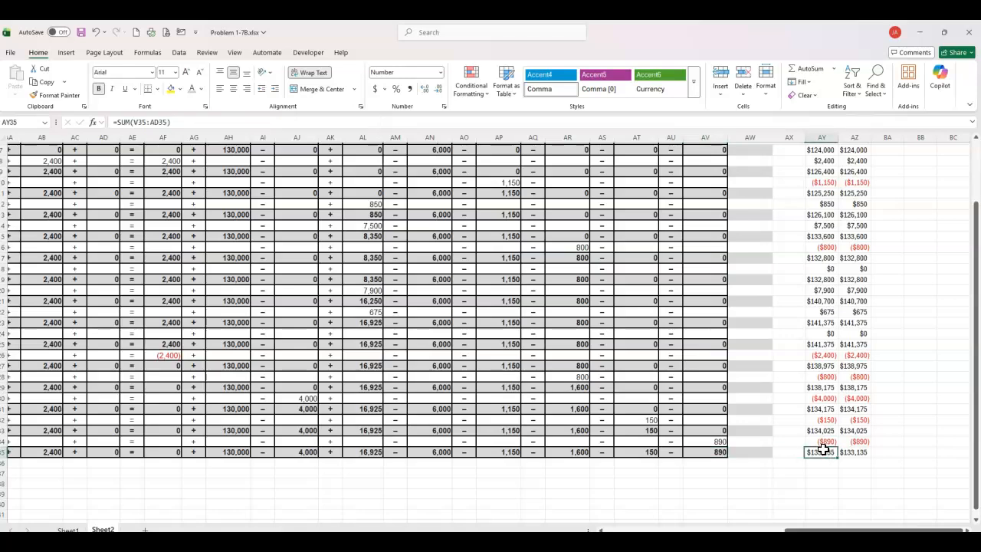
{"action": "left_click", "coordinate": [859, 452]}
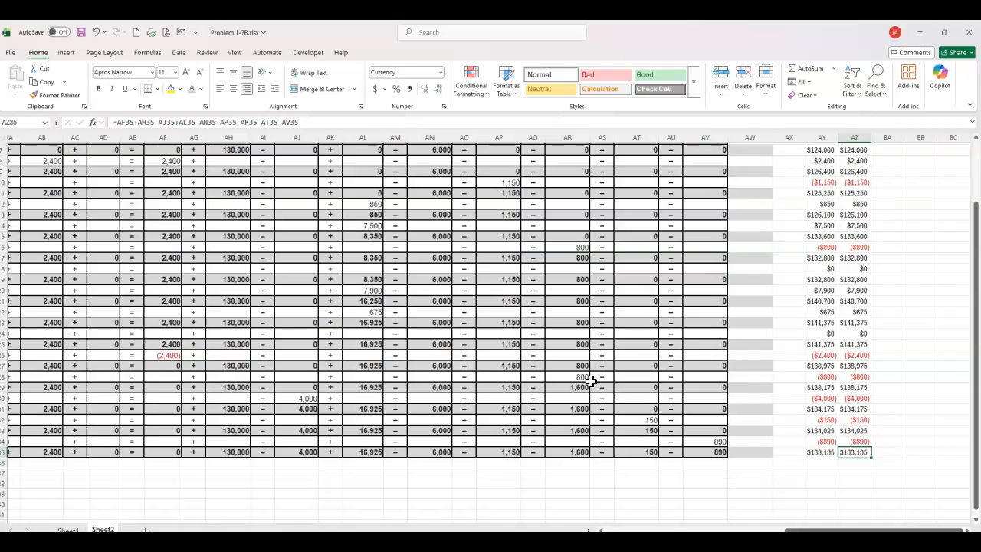
Apply all borders to AN36:AV36 beneath the five expense columns and merge and center the range
{"action": "scroll", "coordinate": [590, 376], "scroll_direction": "up", "scroll_amount": 2}
{"action": "scroll", "coordinate": [590, 376], "scroll_direction": "down", "scroll_amount": 1}
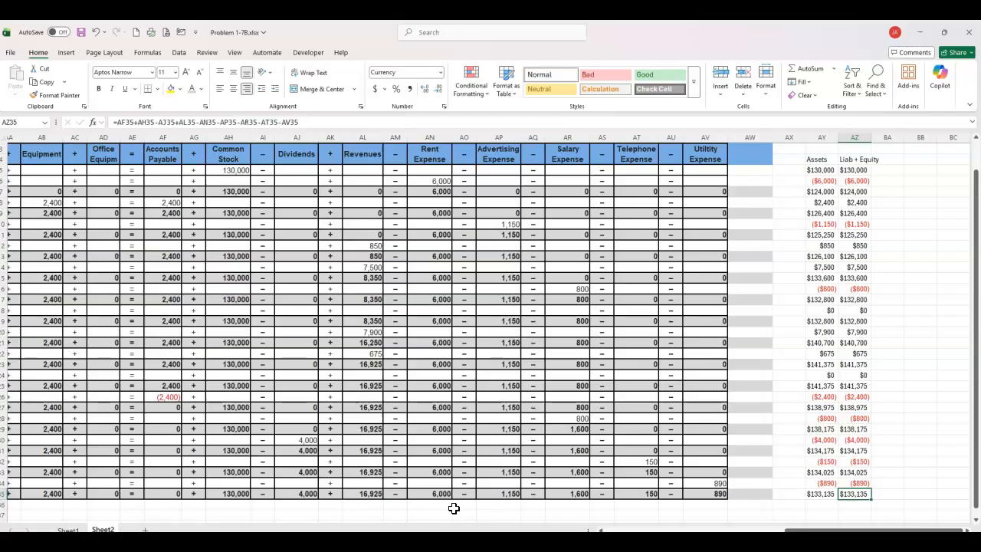
{"action": "left_click_drag", "start_coordinate": [444, 508], "coordinate": [721, 509]}
{"action": "left_click", "coordinate": [157, 89]}
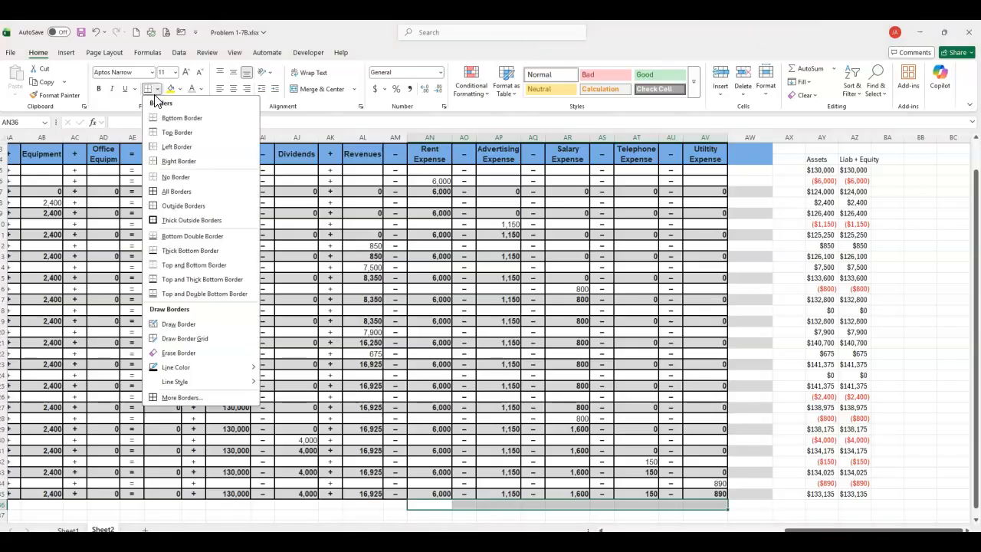
{"action": "left_click", "coordinate": [176, 191]}
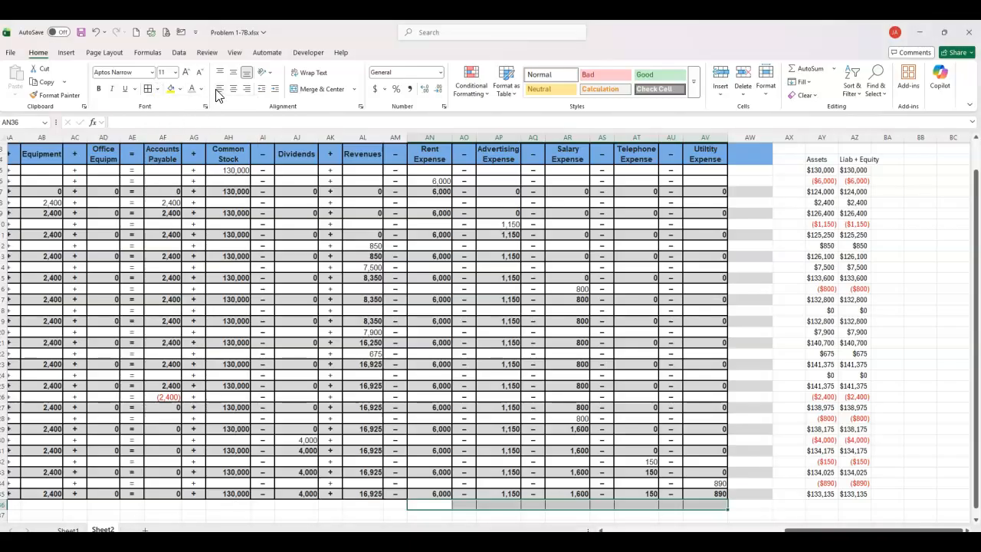
{"action": "left_click", "coordinate": [318, 89]}
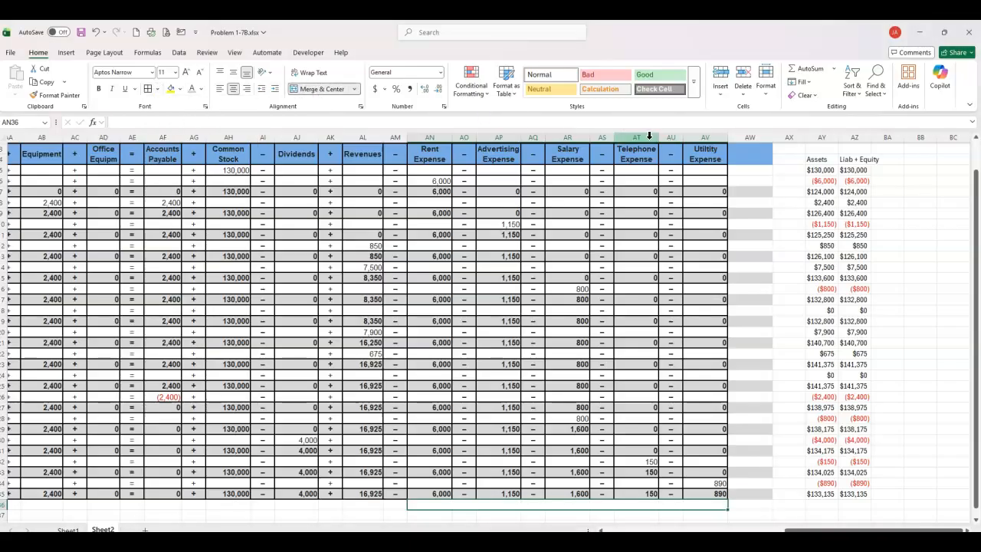
Total the final expense balances in the merged cell beneath them with =SUM(AN35:AV35)
{"action": "type", "text": "=sum"}
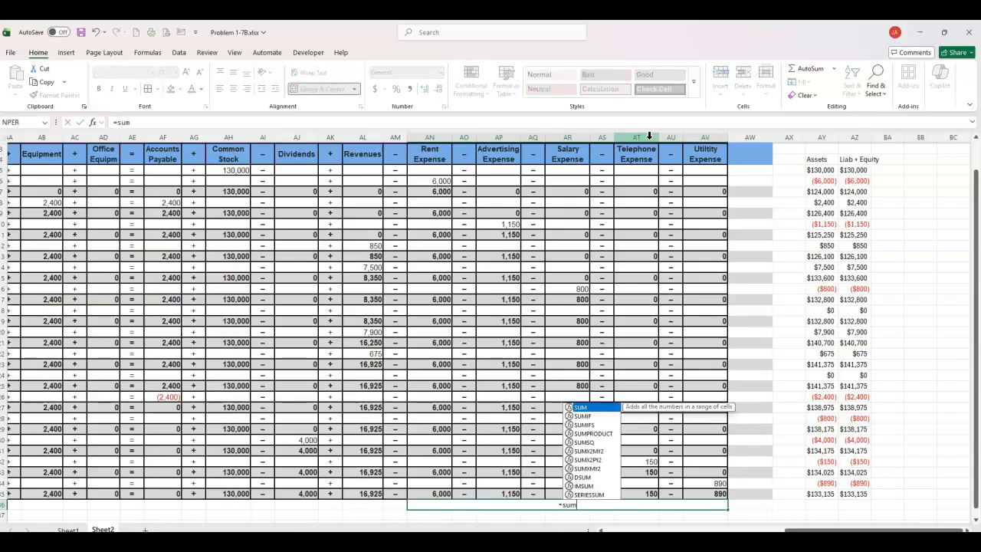
{"action": "key", "text": "Tab"}
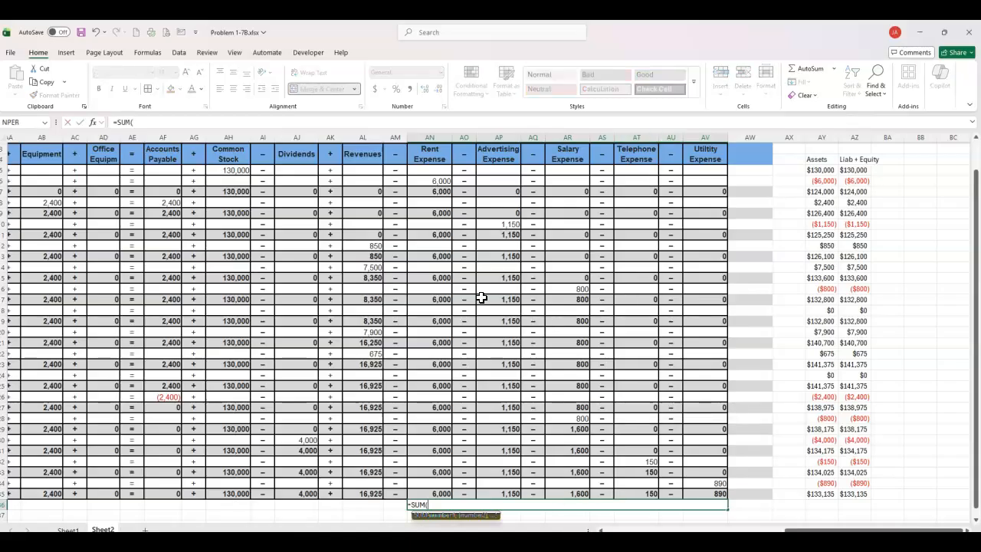
{"action": "left_click", "coordinate": [453, 496]}
{"action": "left_click_drag", "start_coordinate": [453, 496], "coordinate": [696, 494]}
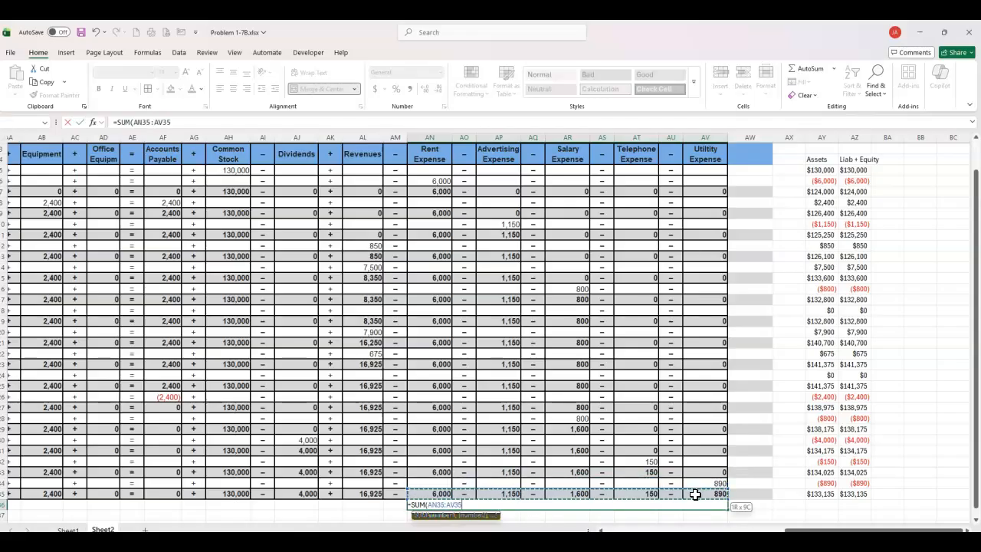
{"action": "key", "text": "Return"}
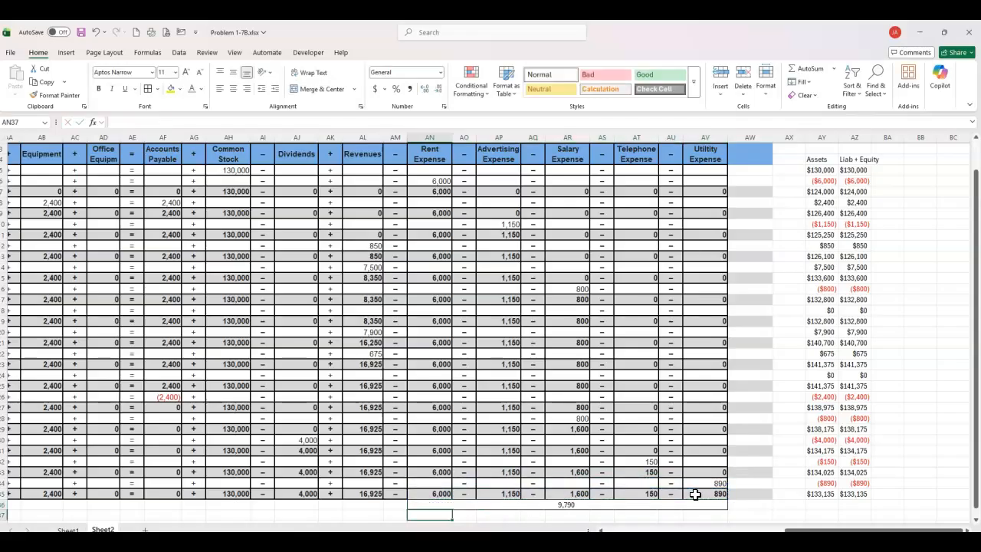
{"action": "scroll", "coordinate": [581, 451], "scroll_direction": "down", "scroll_amount": 2}
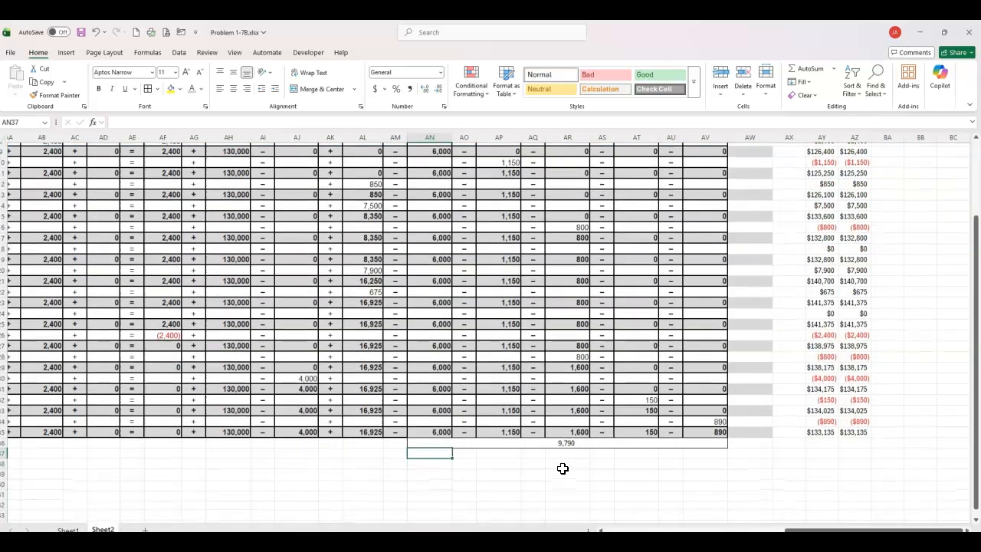
Merge and center AN37:AV37 beneath the expense total and label it EXPENSES
{"action": "left_click", "coordinate": [565, 465]}
{"action": "left_click_drag", "start_coordinate": [425, 455], "coordinate": [721, 455]}
{"action": "left_click", "coordinate": [312, 90]}
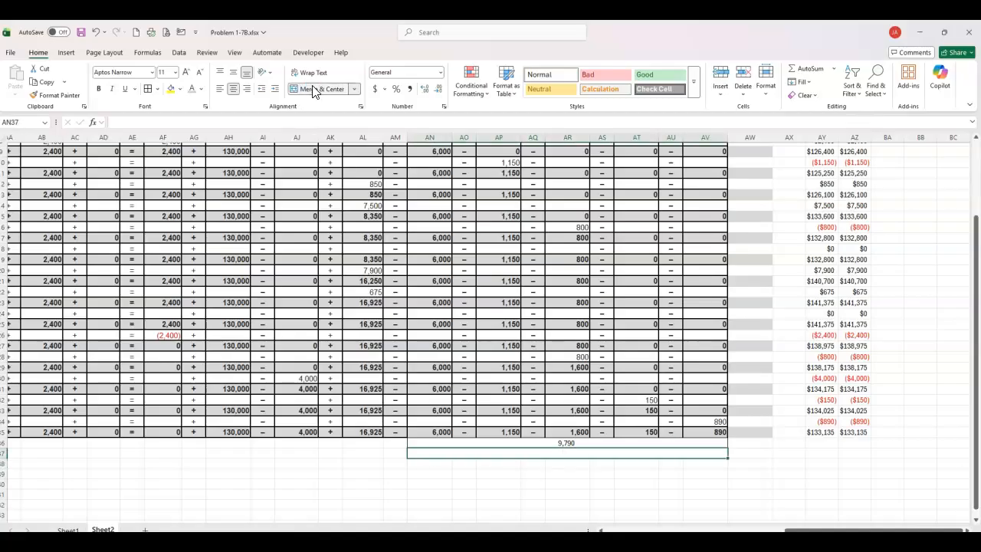
{"action": "type", "text": "EXPENSES"}
{"action": "key", "text": "Return"}
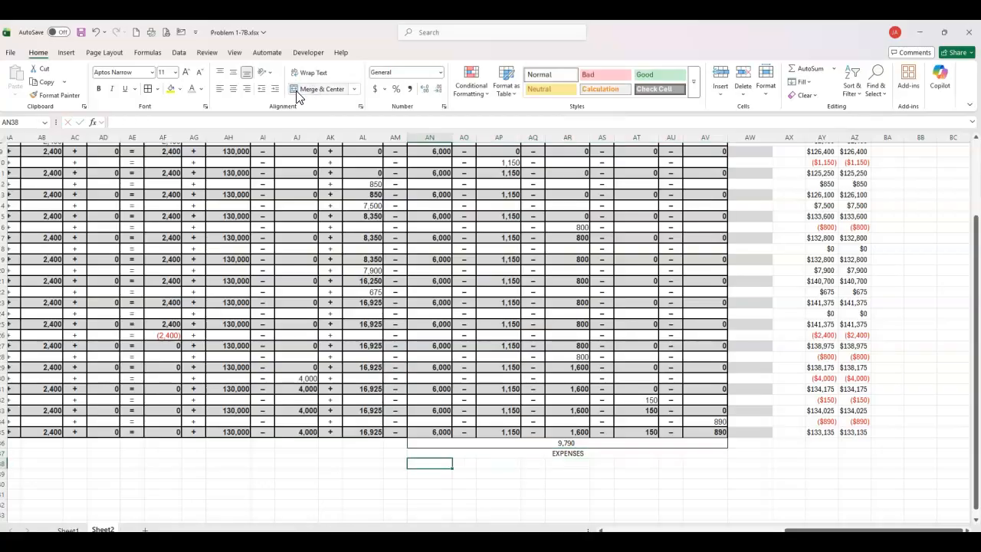
Carry the final revenue balance into AL36 with =AL35 and label it REVENUES in AL37
{"action": "left_click", "coordinate": [365, 445]}
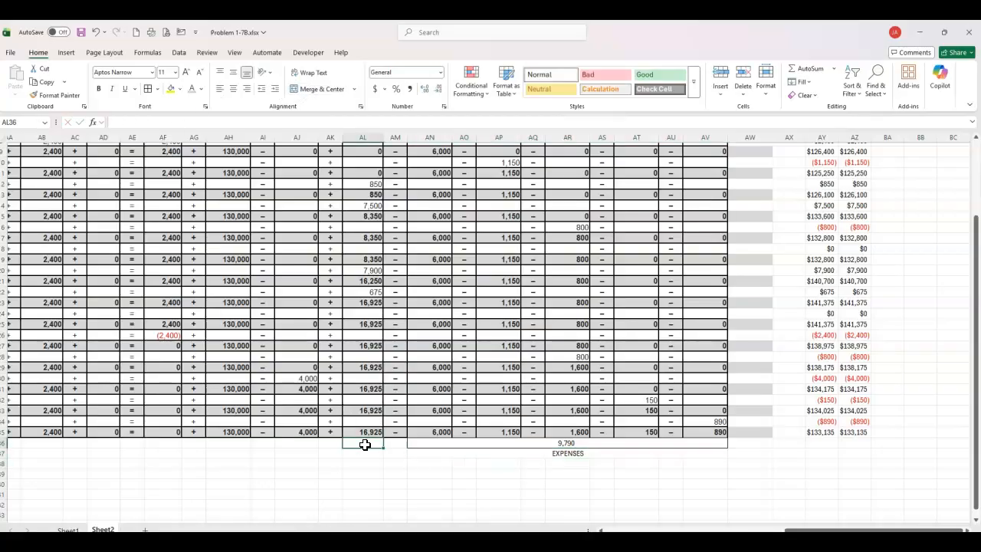
{"action": "type", "text": "=AL35"}
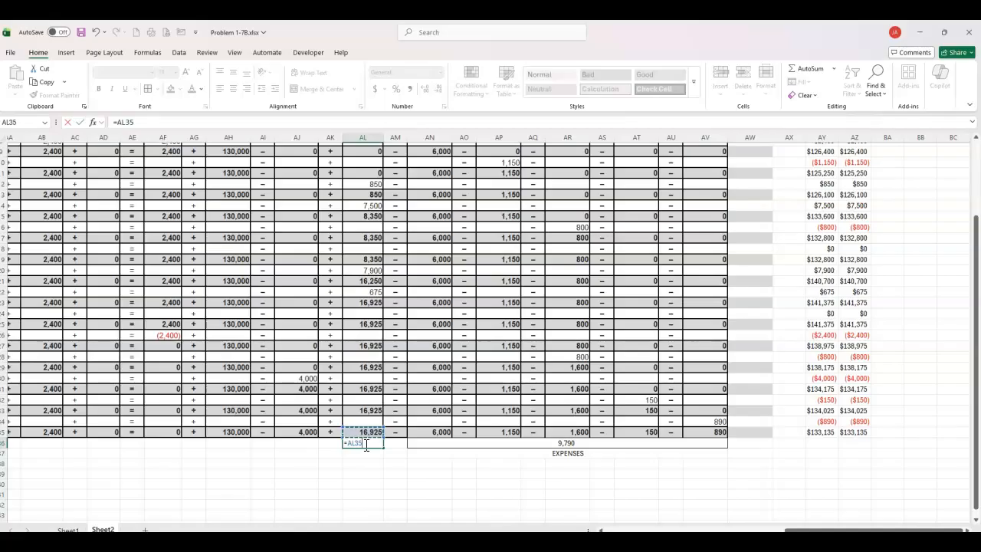
{"action": "key", "text": "Return"}
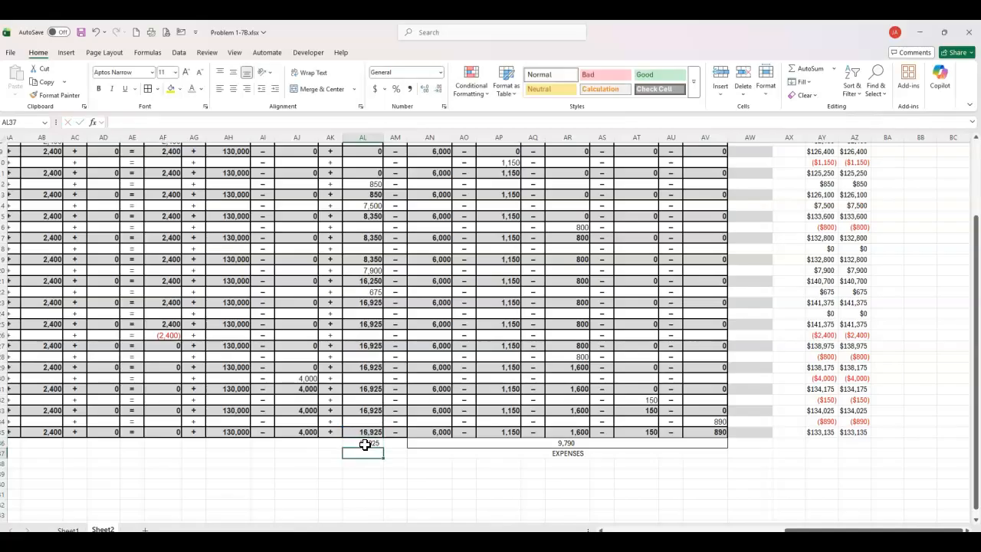
{"action": "type", "text": "REVENUES"}
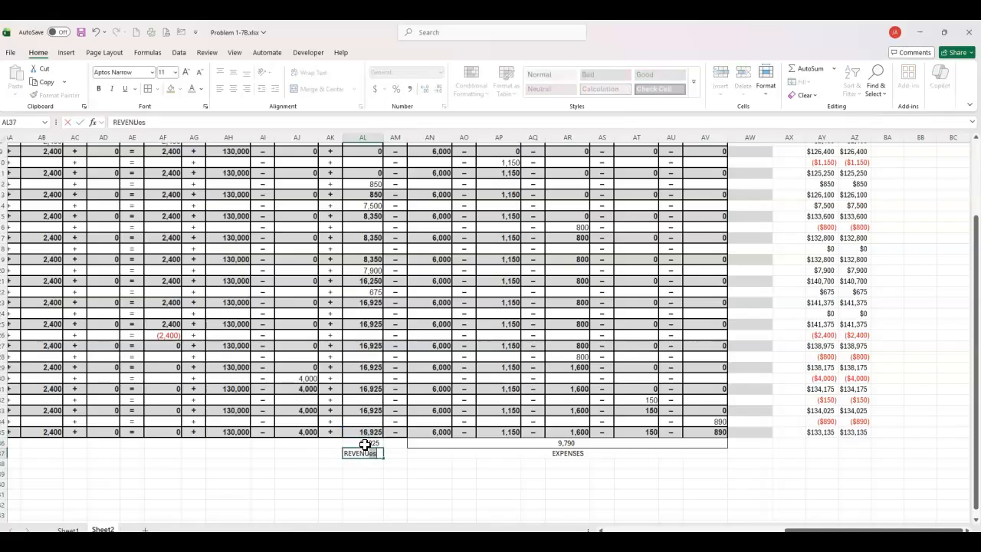
{"action": "key", "text": "Return"}
Apply borders to the revenue total, its REVENUES label and the merged EXPENSES label cell
{"action": "left_click", "coordinate": [365, 444]}
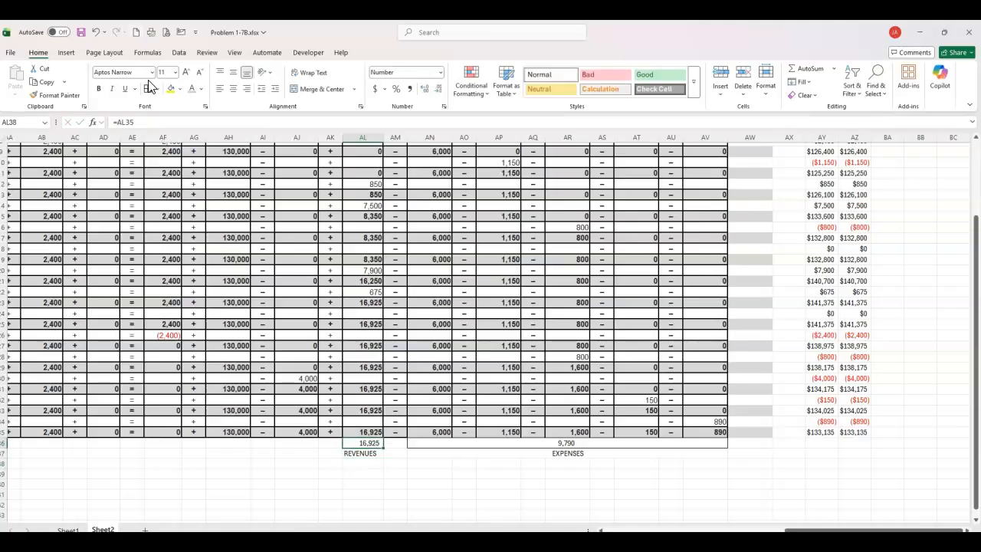
{"action": "left_click", "coordinate": [354, 452]}
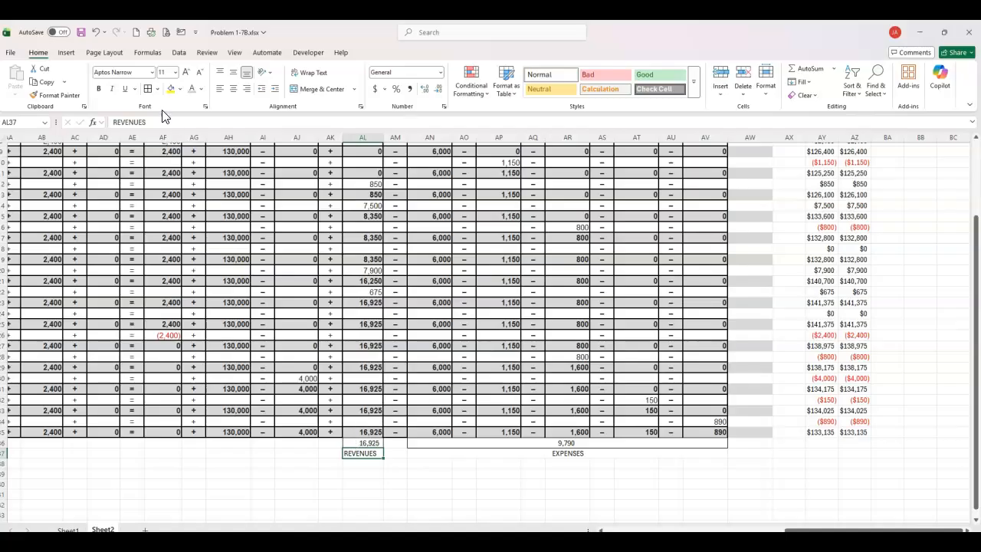
{"action": "left_click", "coordinate": [542, 462]}
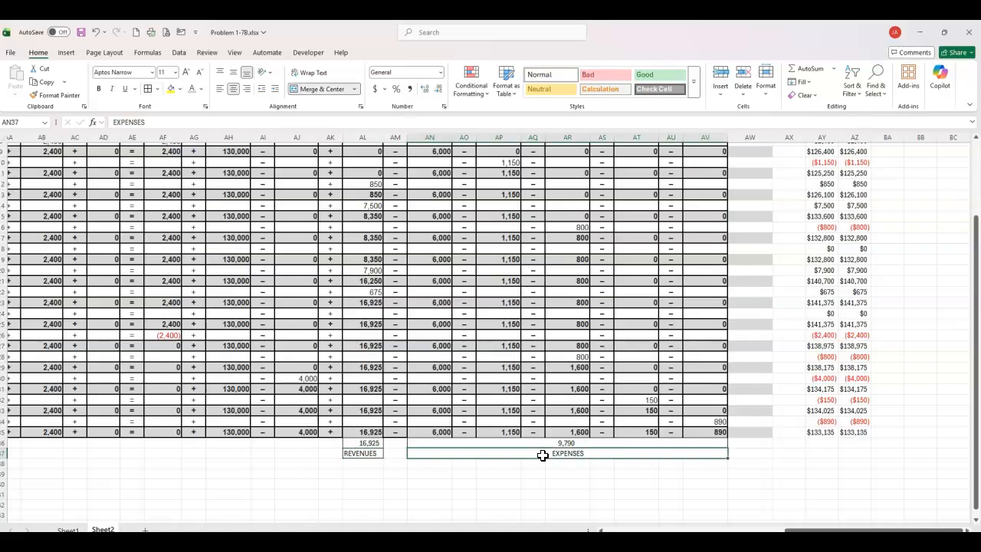
Copy the revenue total and label in AL36:AL37 to AJ36:AJ37 beneath the Dividends column and retitle the label DIVIDENDS
{"action": "scroll", "coordinate": [304, 263], "scroll_direction": "up", "scroll_amount": 4}
{"action": "scroll", "coordinate": [304, 263], "scroll_direction": "down", "scroll_amount": 4}
{"action": "left_click_drag", "start_coordinate": [359, 441], "coordinate": [360, 455]}
{"action": "key", "text": "ctrl+c"}
{"action": "left_click", "coordinate": [292, 444]}
{"action": "key", "text": "ctrl+v"}
{"action": "left_click", "coordinate": [295, 454]}
{"action": "type", "text": "DIVIDENDs"}
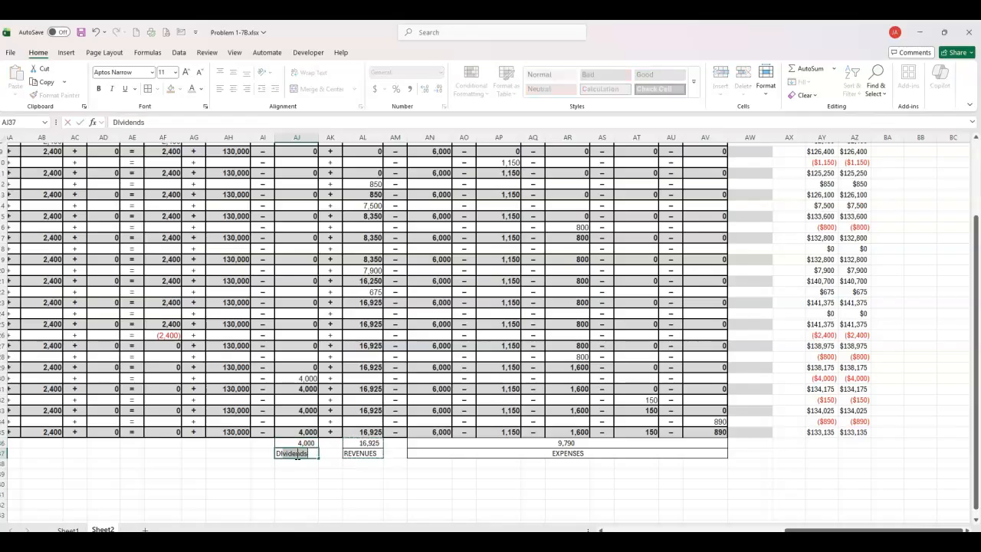
{"action": "key", "text": "Return"}
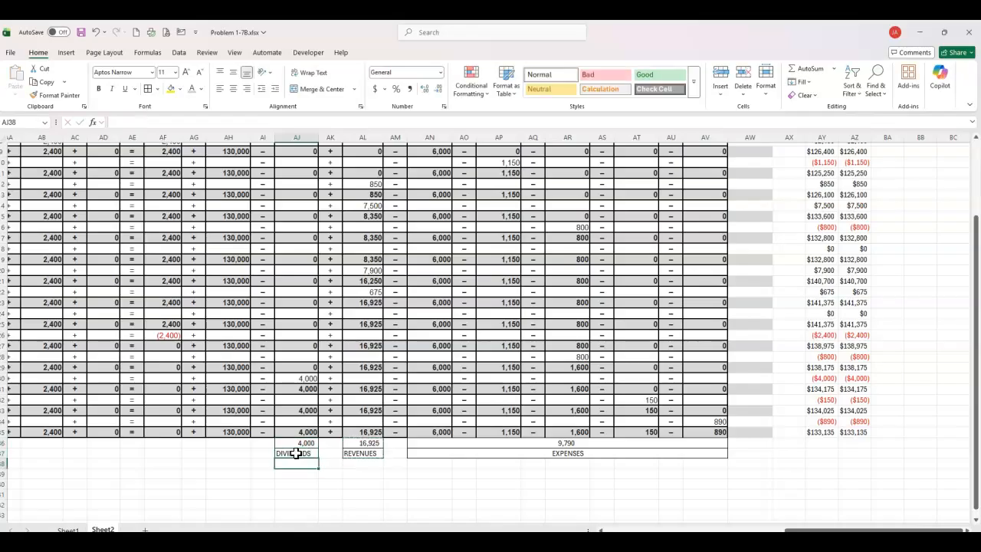
Carry the final common stock balance into AH36 with =AH35 and label it Common Stock in AH37
{"action": "left_click", "coordinate": [237, 444]}
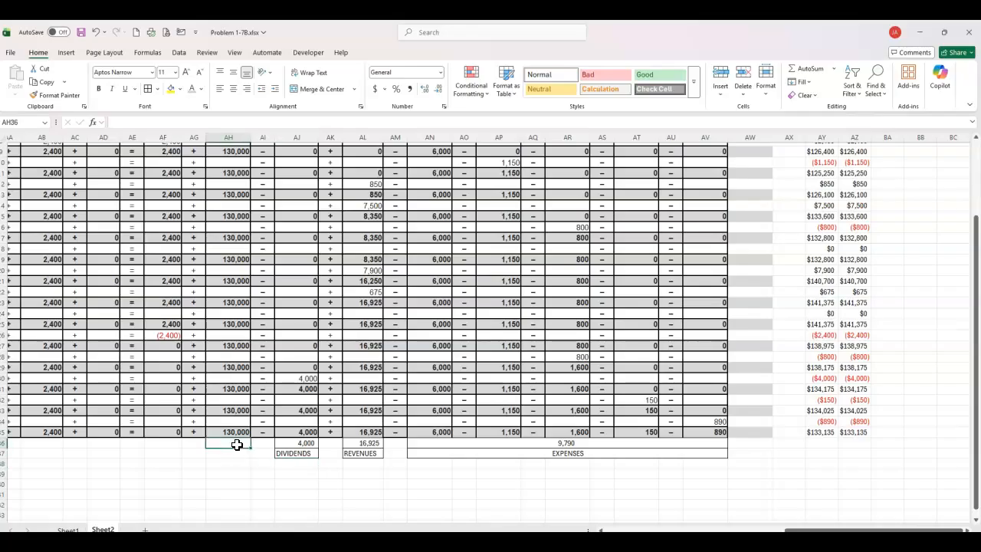
{"action": "type", "text": "="}
{"action": "key", "text": "Up"}
{"action": "key", "text": "Return"}
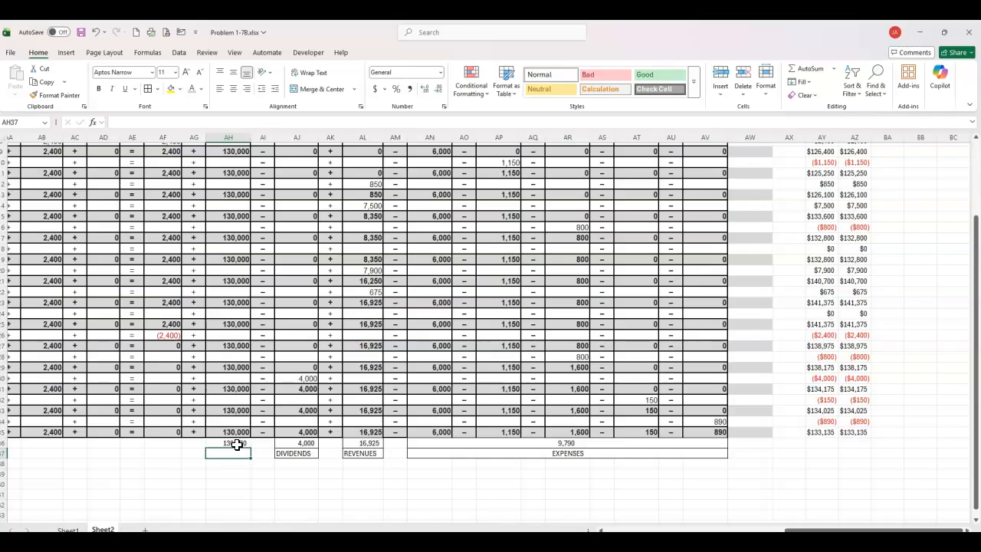
{"action": "type", "text": "COMMON Stock"}
{"action": "key", "text": "Return"}
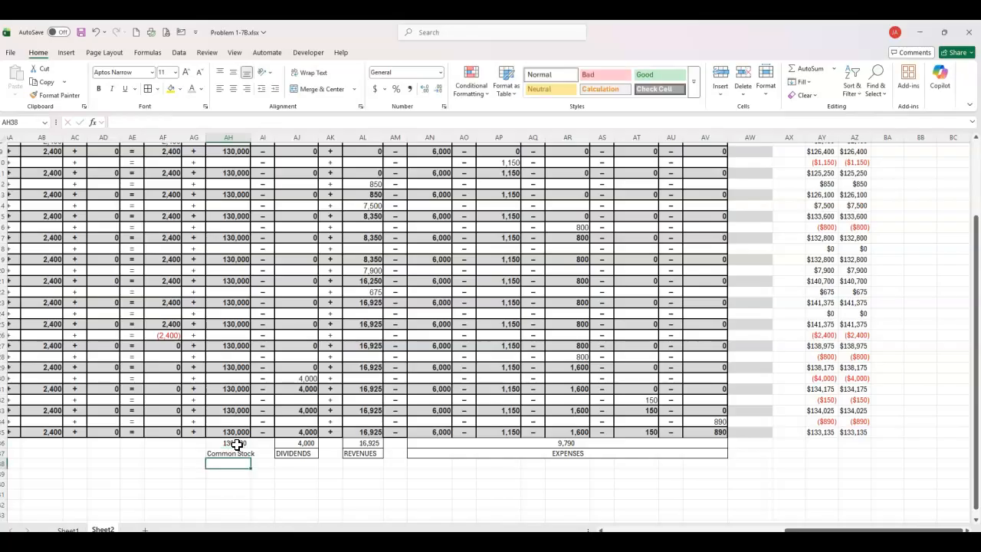
Change the AH37 label to lowercase common stock and apply borders to AH36:AH37
{"action": "left_click", "coordinate": [237, 444]}
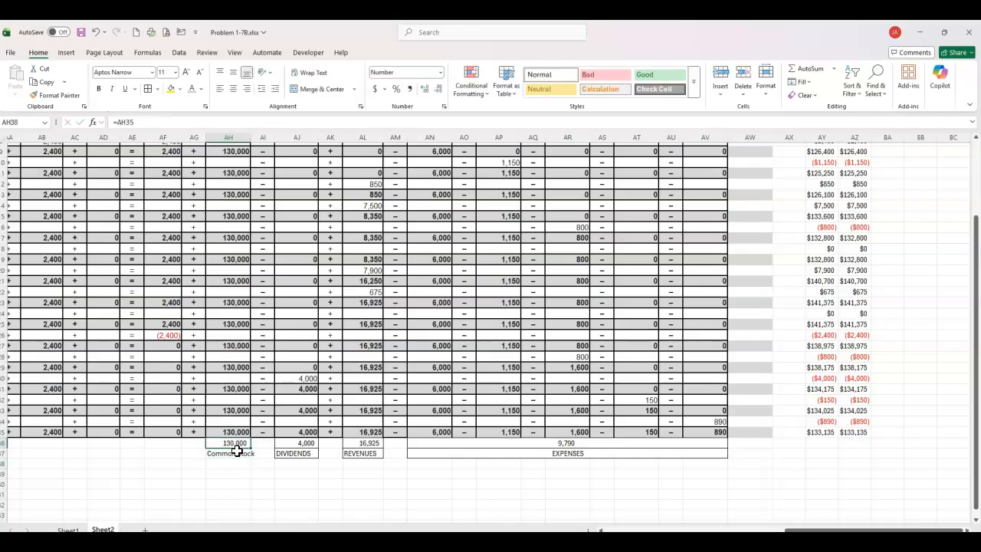
{"action": "left_click", "coordinate": [237, 453]}
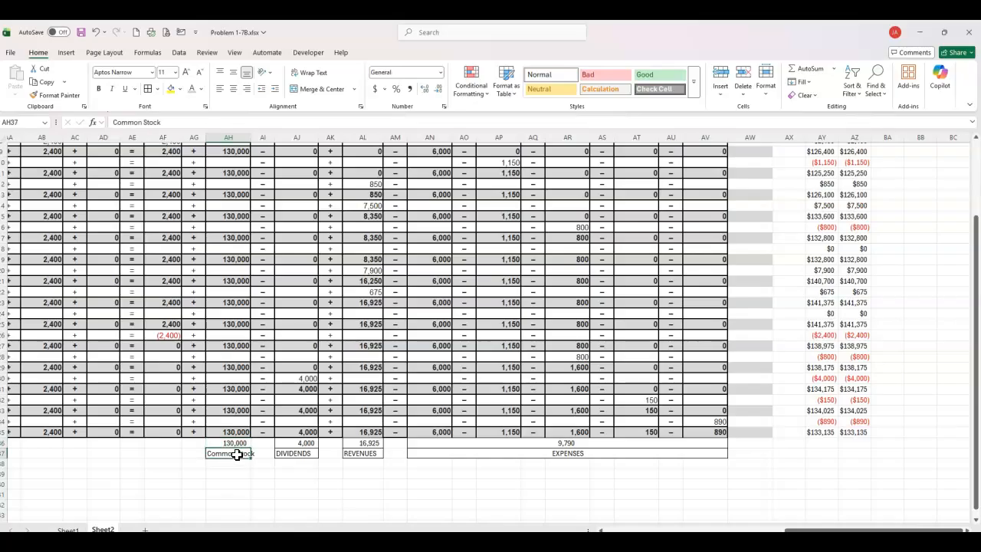
{"action": "type", "text": "c"}
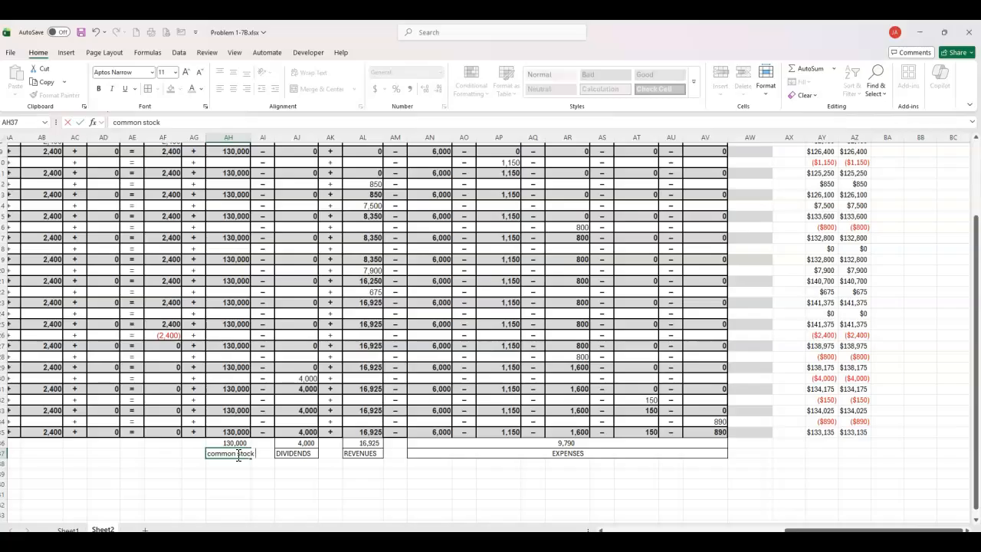
{"action": "key", "text": "Return"}
{"action": "type", "text": "\\"}
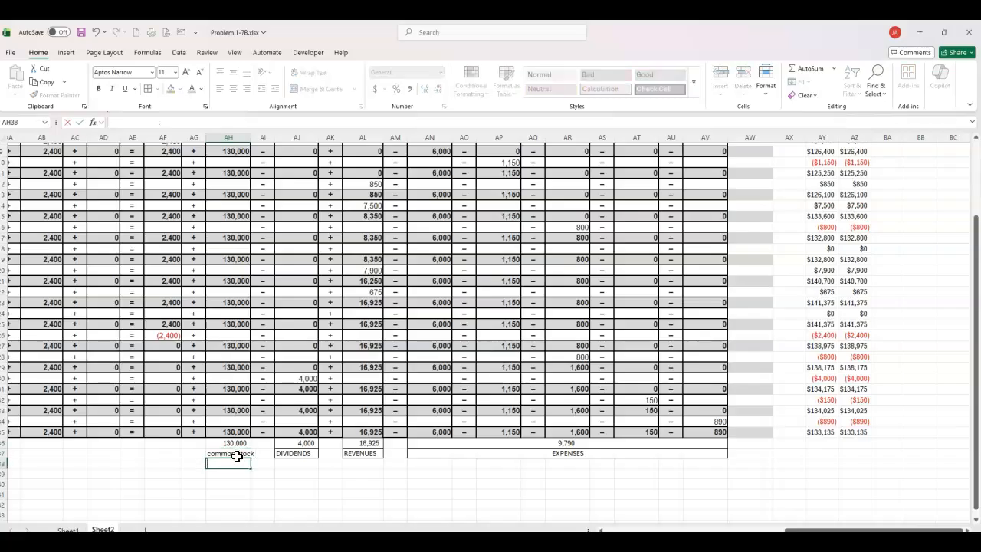
{"action": "left_click_drag", "start_coordinate": [233, 442], "coordinate": [232, 453]}
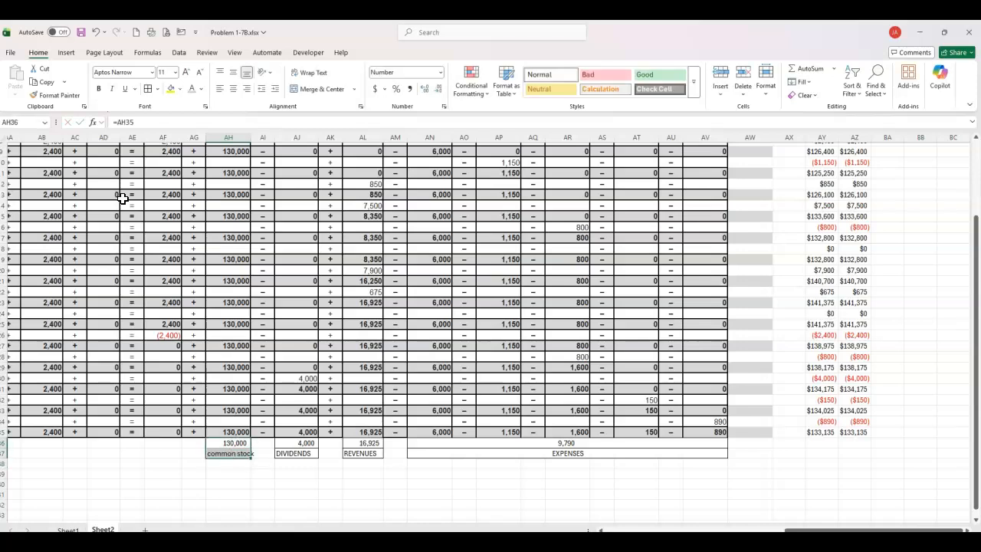
{"action": "left_click", "coordinate": [149, 89]}
{"action": "scroll", "coordinate": [155, 295], "scroll_direction": "up", "scroll_amount": 2}
{"action": "scroll", "coordinate": [153, 302], "scroll_direction": "down", "scroll_amount": 2}
{"action": "scroll", "coordinate": [153, 302], "scroll_direction": "down", "scroll_amount": 1}
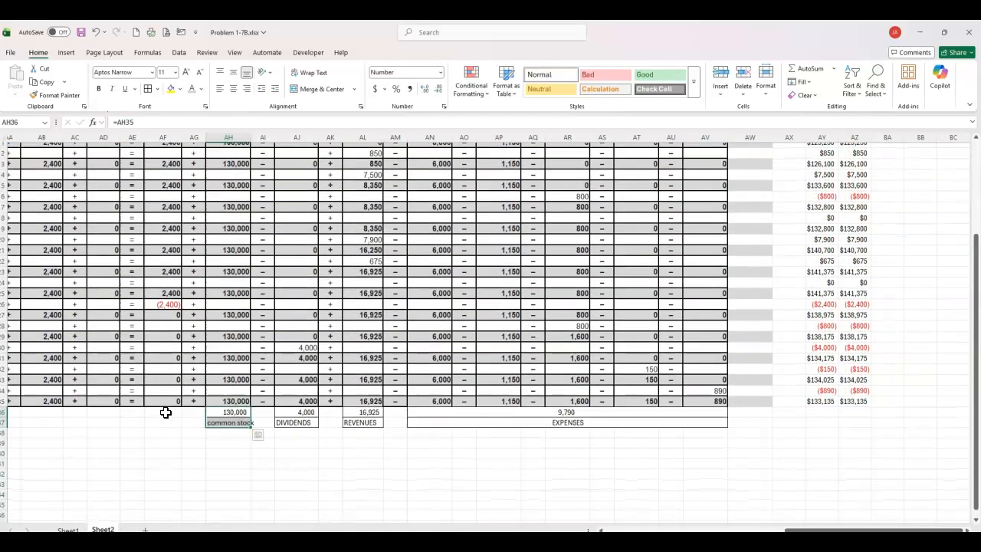
{"action": "left_click", "coordinate": [165, 412]}
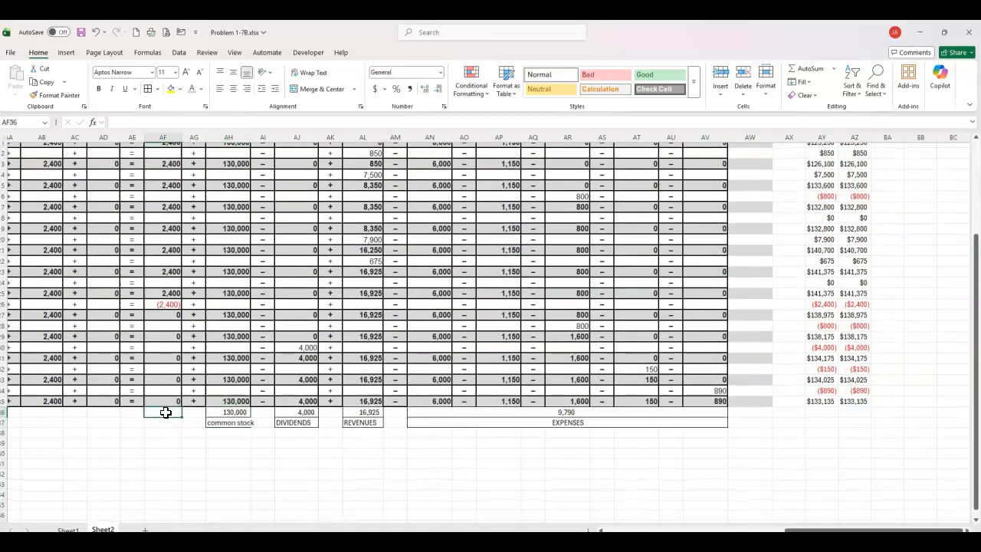
{"action": "type", "text": "LiabilitiesILIT"}
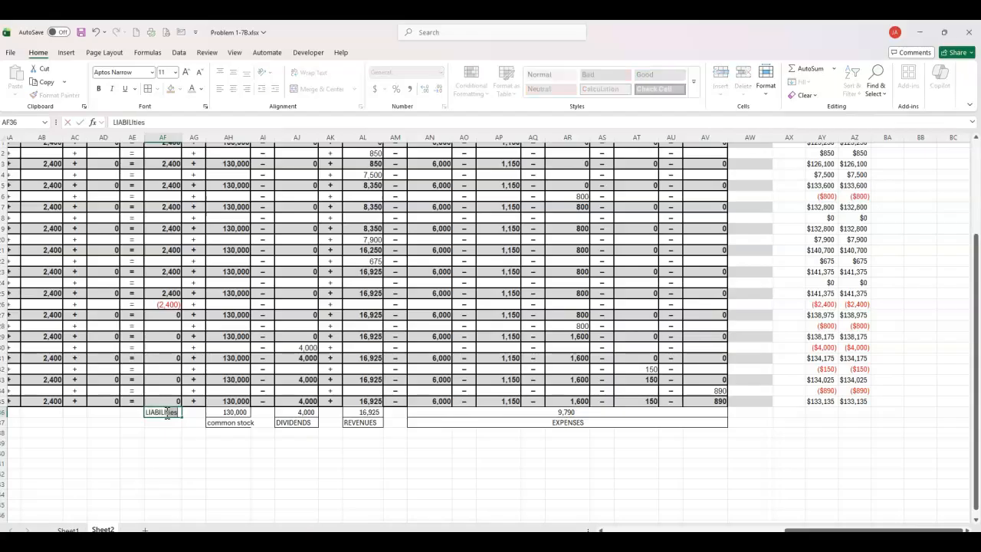
{"action": "key", "text": "Down"}
{"action": "type", "text": "="}
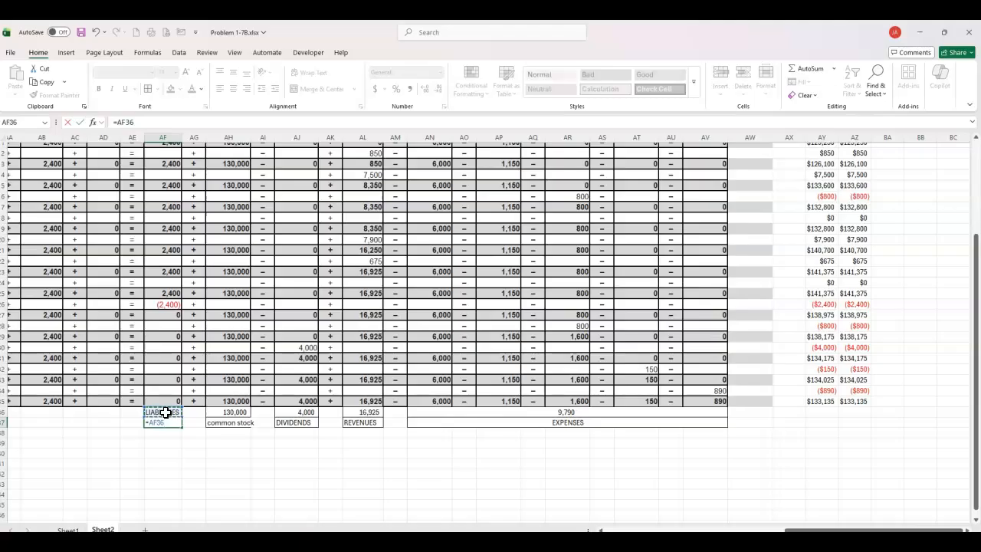
{"action": "key", "text": "Escape"}
Carry the final Accounts Payable balance into AF36 with =AF35 and label it LIABILITIES in AF37
{"action": "left_click", "coordinate": [166, 412]}
{"action": "type", "text": "="}
{"action": "key", "text": "Up"}
{"action": "key", "text": "Return"}
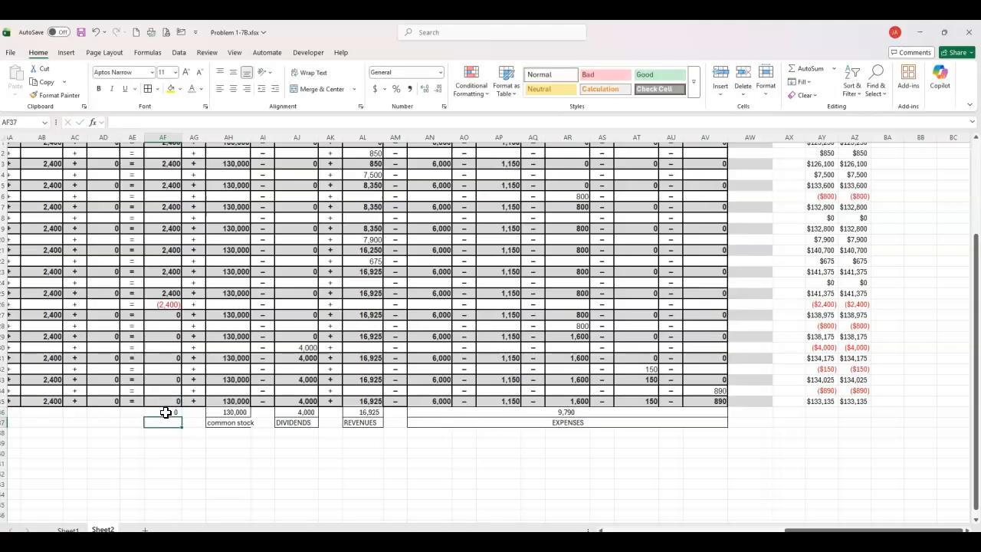
{"action": "type", "text": "LIABILITIEs"}
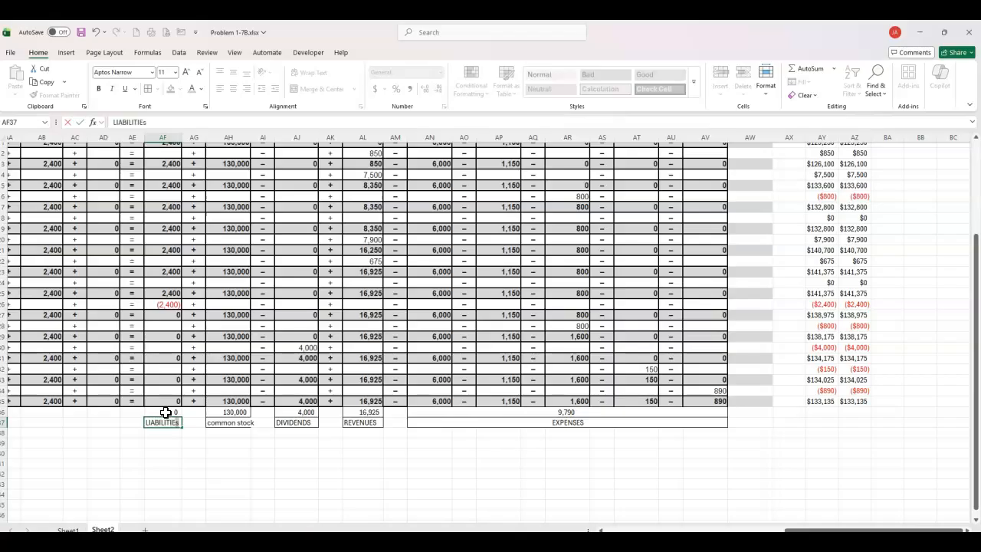
{"action": "key", "text": "Return"}
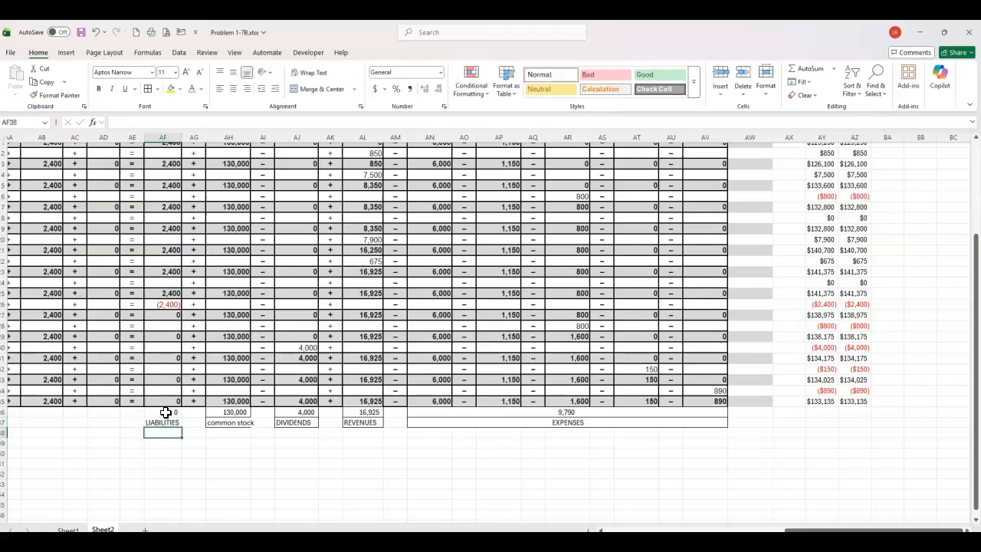
Merge and center V36:AD36 and V37:AD37 beneath the asset columns and give both merged cells a border
{"action": "left_click", "coordinate": [99, 412]}
{"action": "scroll", "coordinate": [100, 412], "scroll_direction": "up", "scroll_amount": 2}
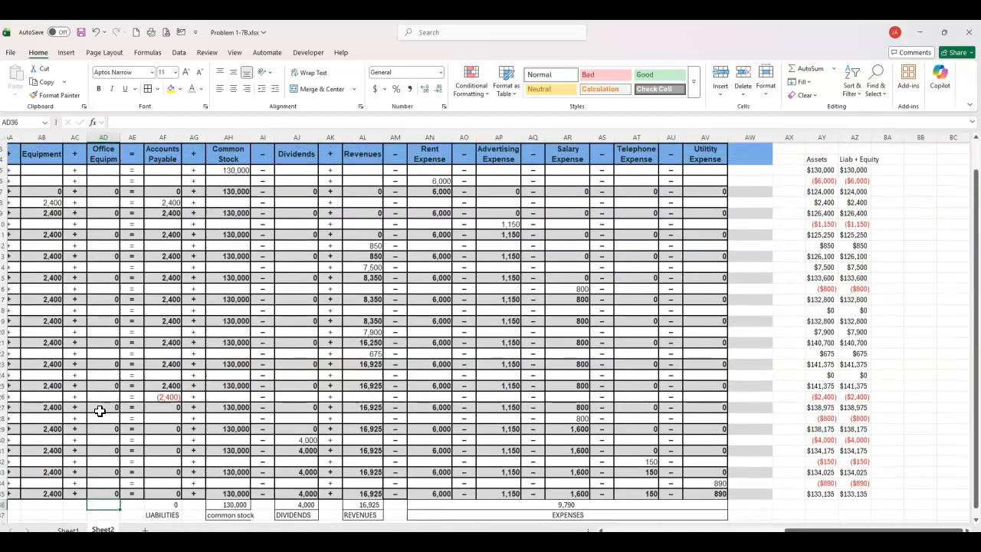
{"action": "scroll", "coordinate": [99, 412], "scroll_direction": "down", "scroll_amount": 2}
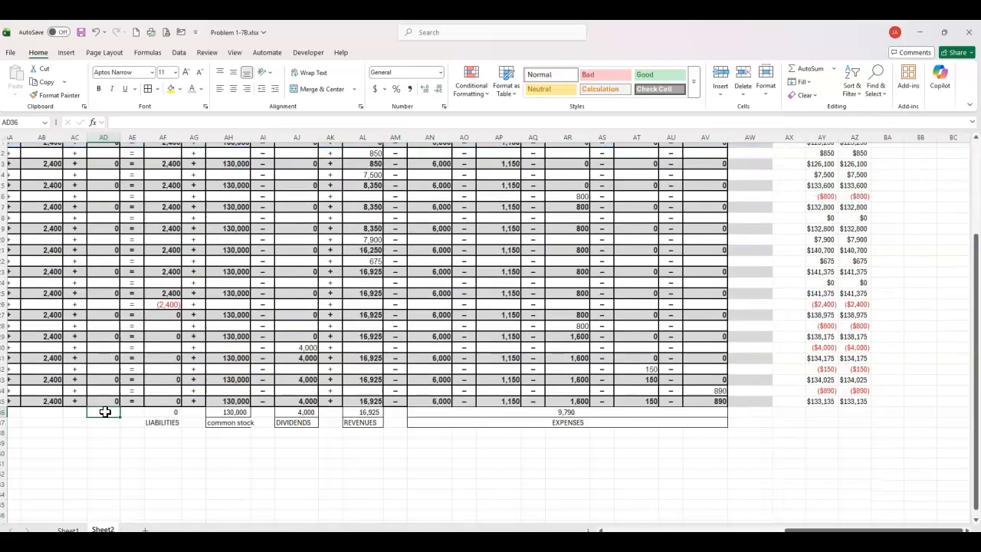
{"action": "left_click_drag", "start_coordinate": [104, 414], "coordinate": [165, 411]}
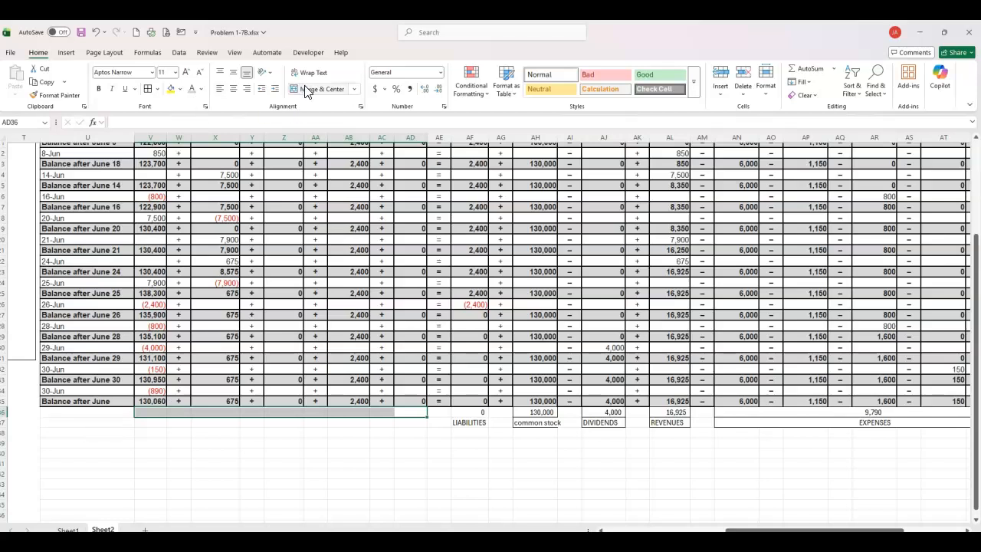
{"action": "left_click", "coordinate": [310, 89]}
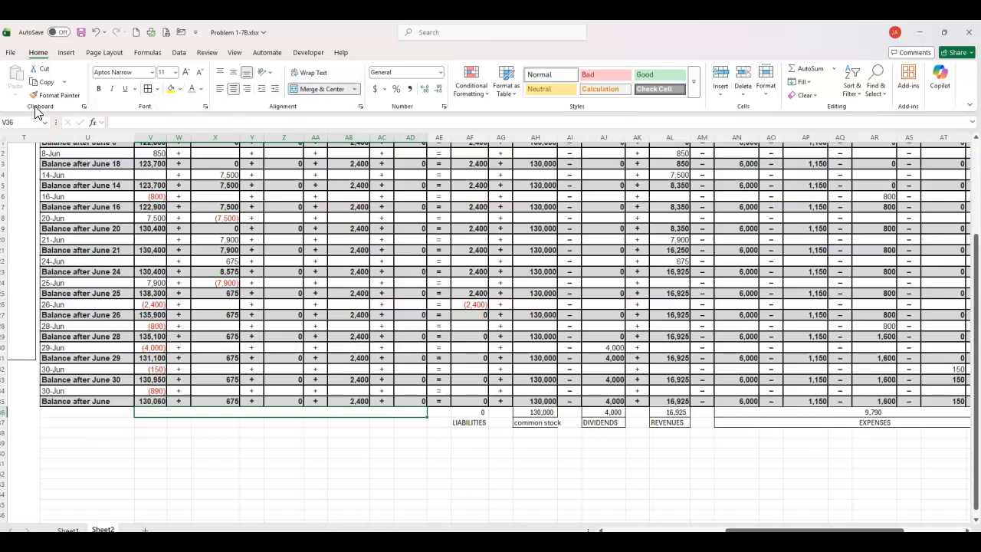
{"action": "left_click", "coordinate": [53, 95]}
{"action": "left_click", "coordinate": [148, 419]}
Total the final asset balances in the merged V36 cell with a SUM of V35:AD35 and label it ASSETS in V37
{"action": "left_click", "coordinate": [189, 412]}
{"action": "type", "text": "=SUM("}
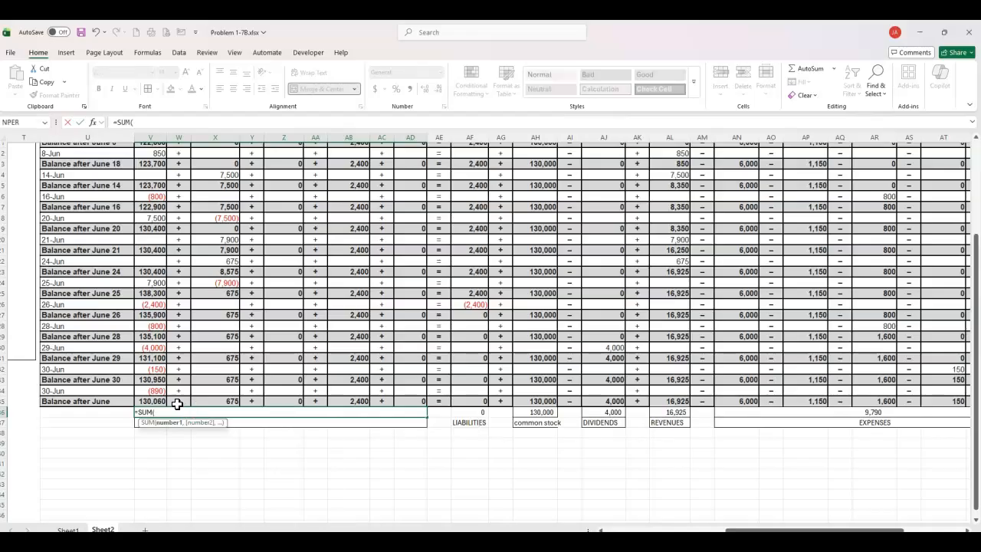
{"action": "left_click_drag", "start_coordinate": [156, 401], "coordinate": [420, 406]}
{"action": "key", "text": "Return"}
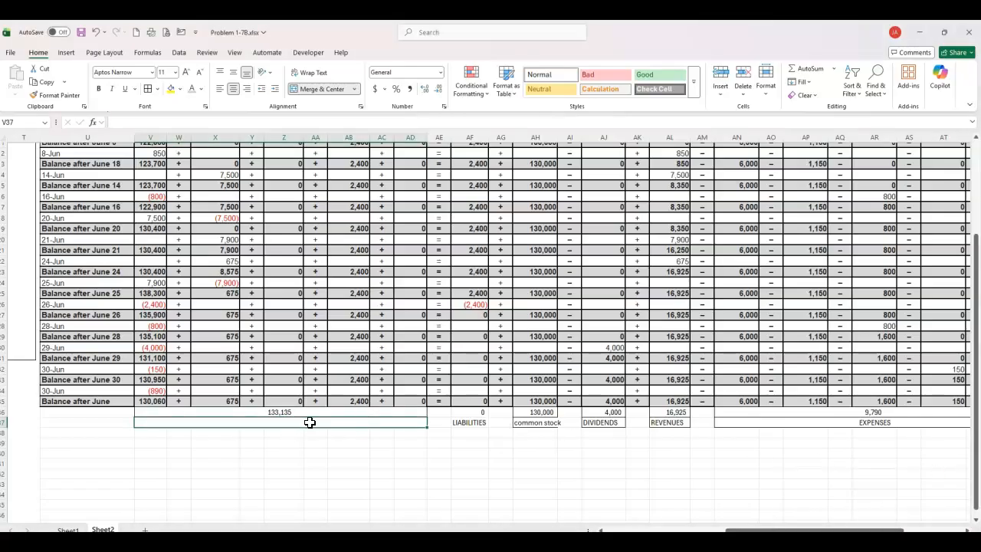
{"action": "type", "text": "ASSEts"}
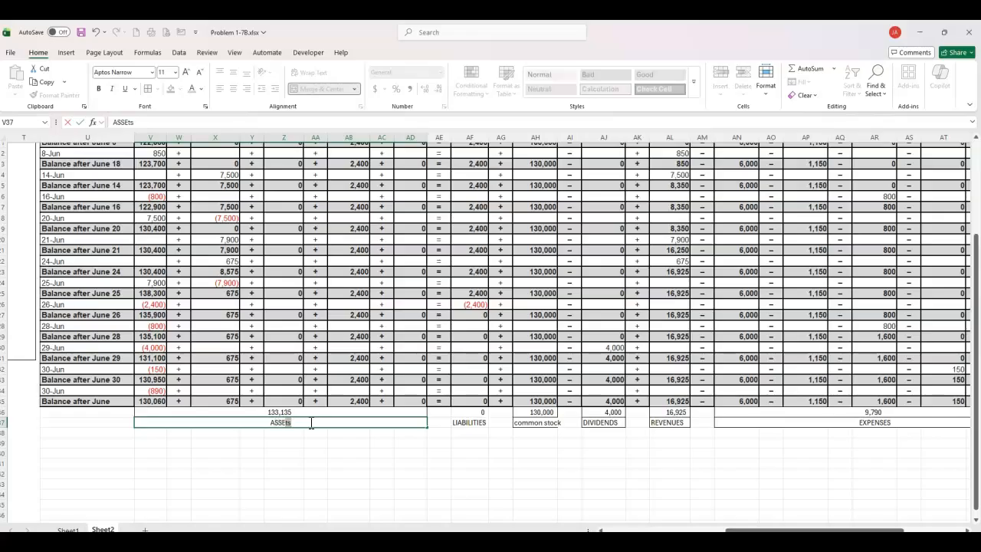
{"action": "key", "text": "Return"}
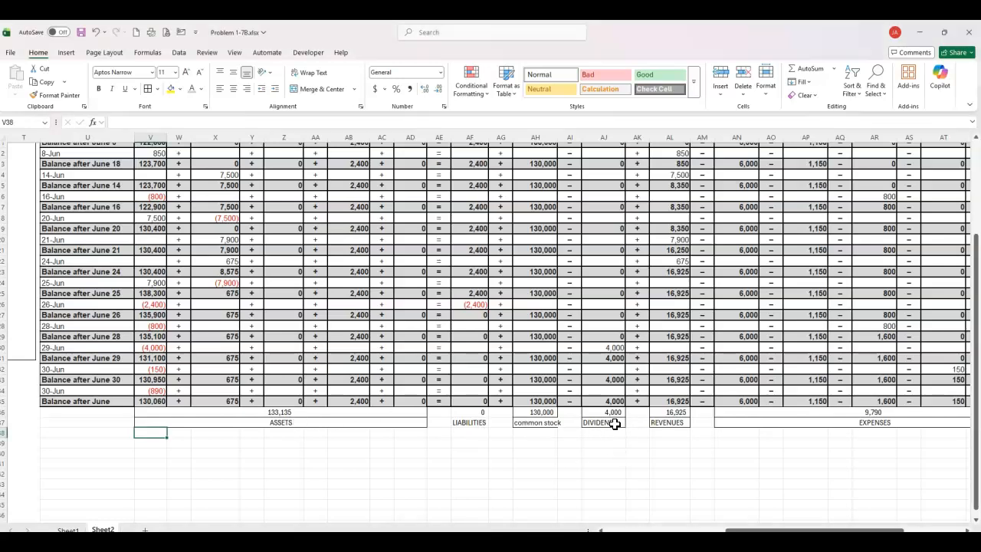
{"action": "left_click", "coordinate": [622, 456]}
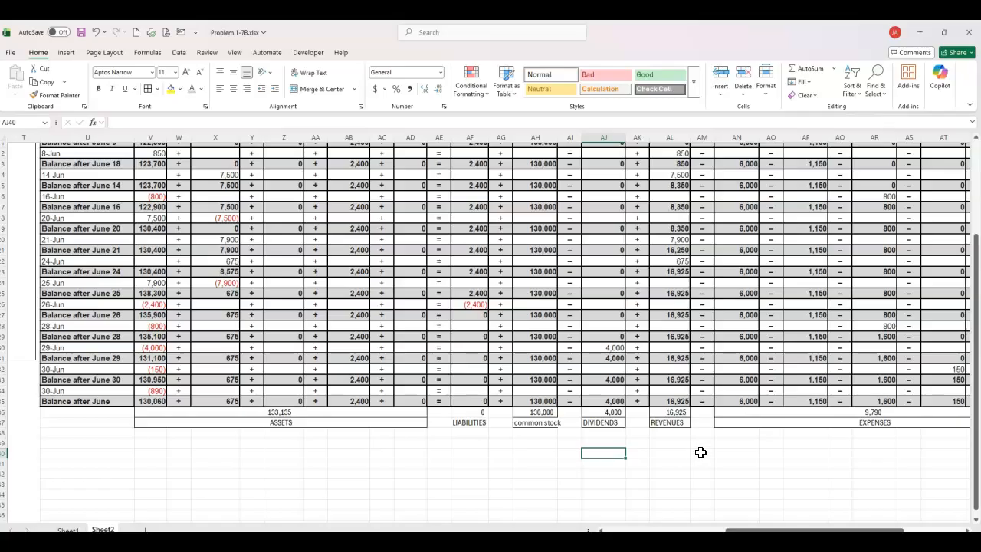
Merge and center AF39:AV39 beneath the liabilities and equity summary and give the merged cell a border
{"action": "left_click", "coordinate": [703, 446]}
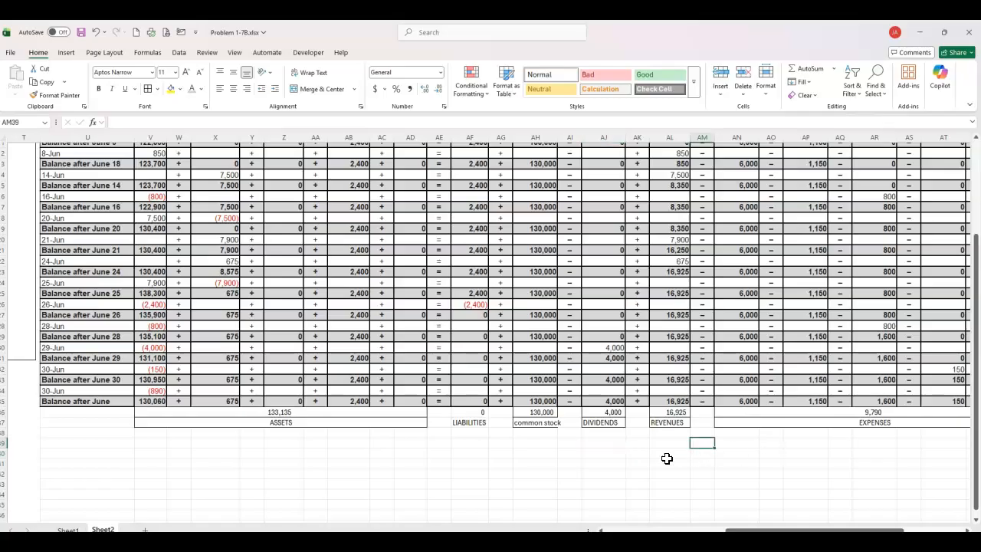
{"action": "left_click_drag", "start_coordinate": [466, 443], "coordinate": [852, 442]}
{"action": "left_click", "coordinate": [299, 89]}
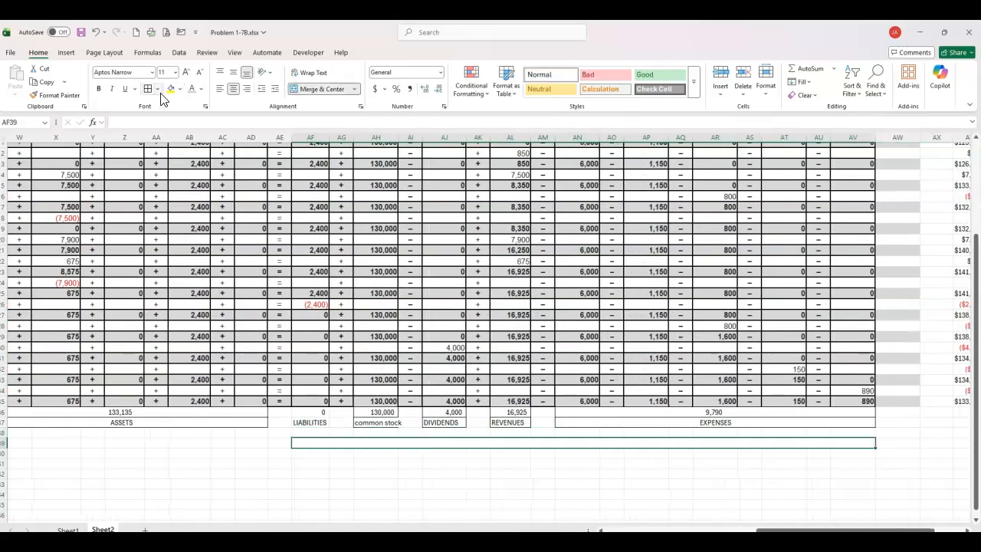
{"action": "type", "text": "="}
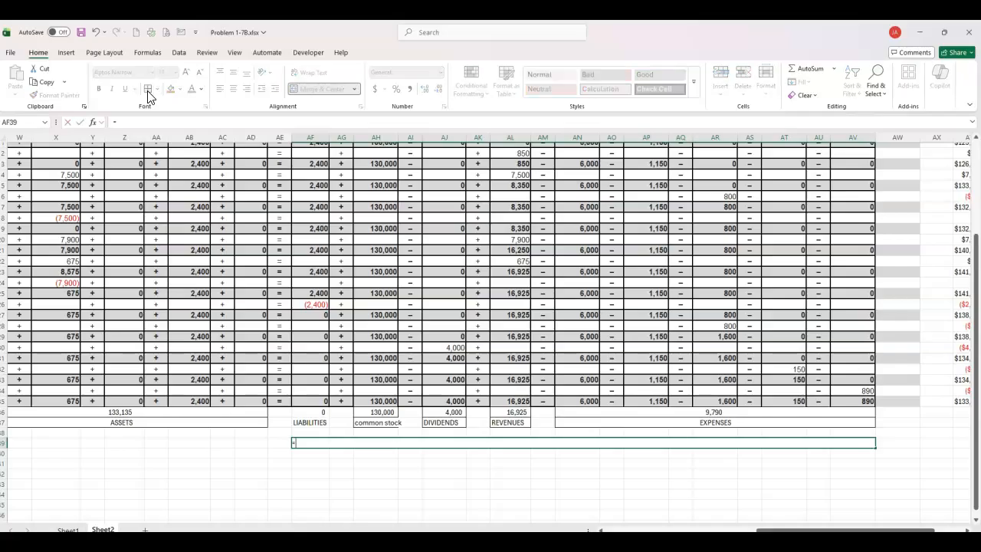
{"action": "type", "text": "SUM("}
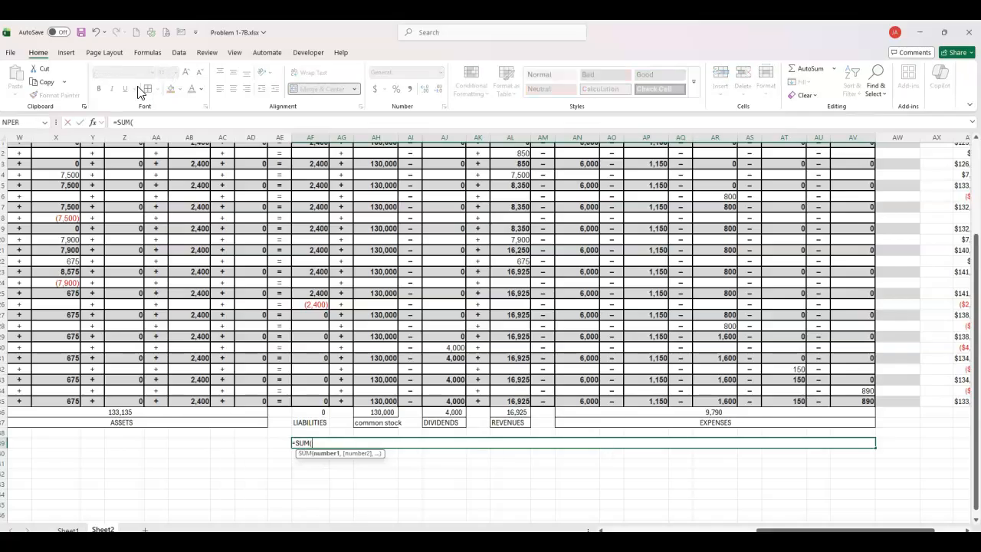
{"action": "left_click_drag", "start_coordinate": [318, 412], "coordinate": [665, 406]}
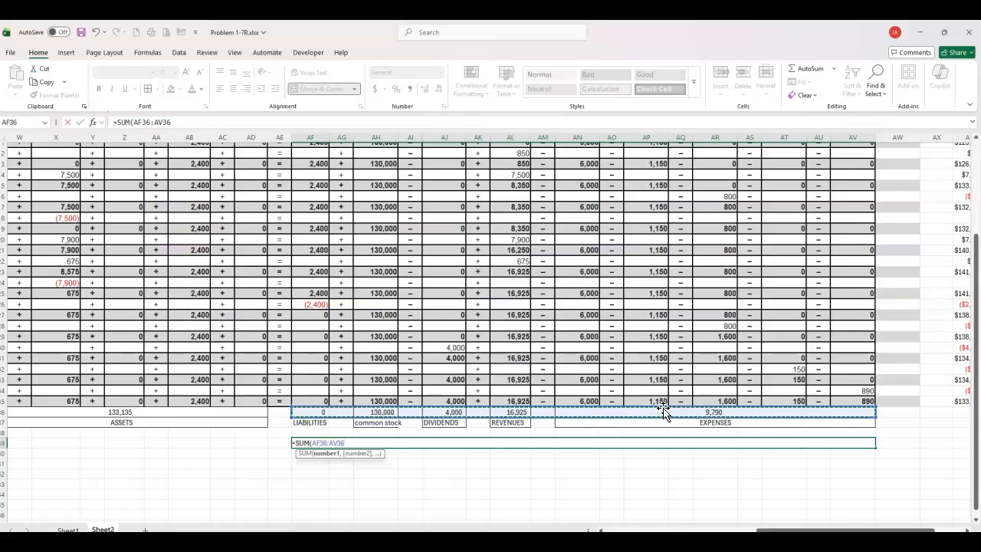
{"action": "key", "text": "Escape"}
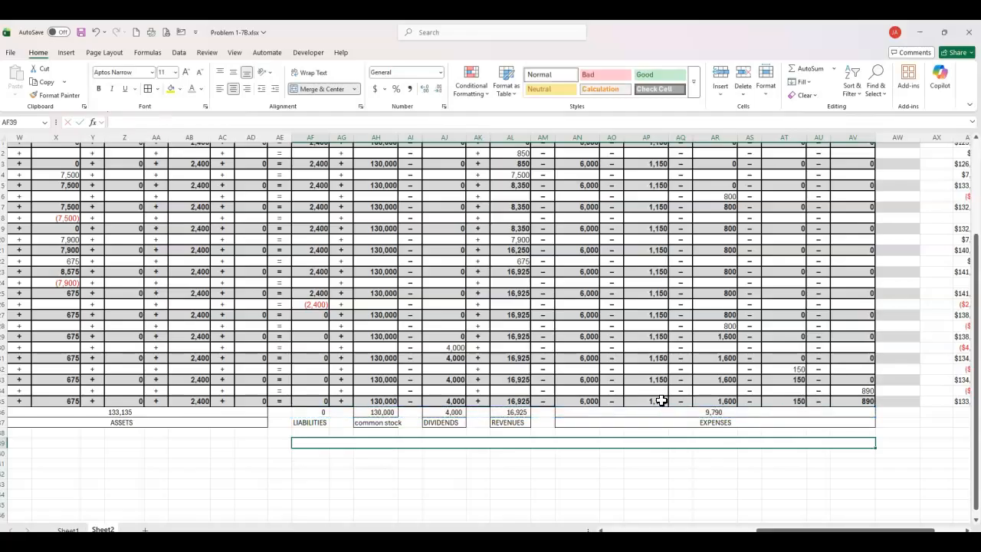
Compute total liabilities and equity in the merged AF39 cell with =AF35+AH35-AJ35+AL35-AN35-AP35-AR35-AT35-AV35
{"action": "type", "text": "="}
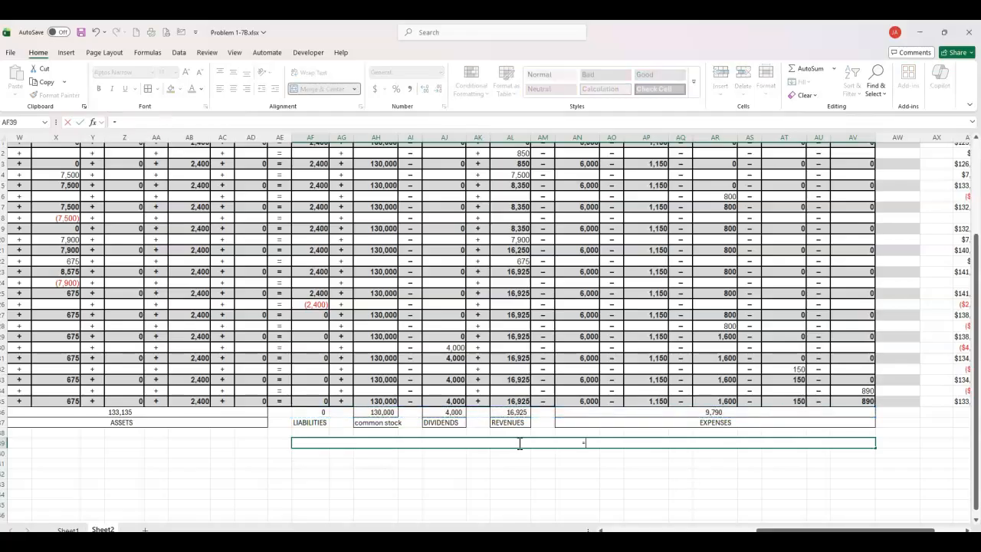
{"action": "left_click", "coordinate": [312, 402]}
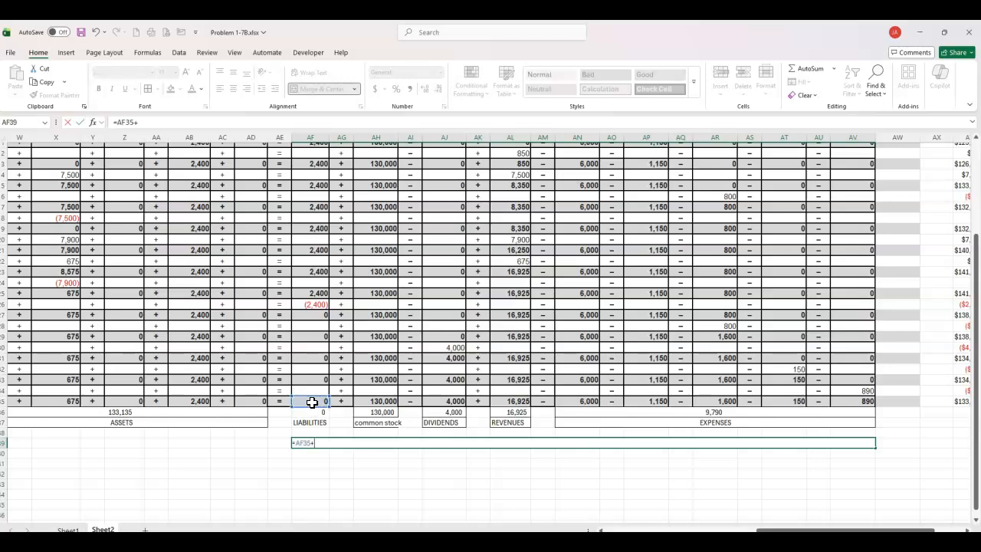
{"action": "type", "text": "+"}
{"action": "left_click", "coordinate": [378, 402]}
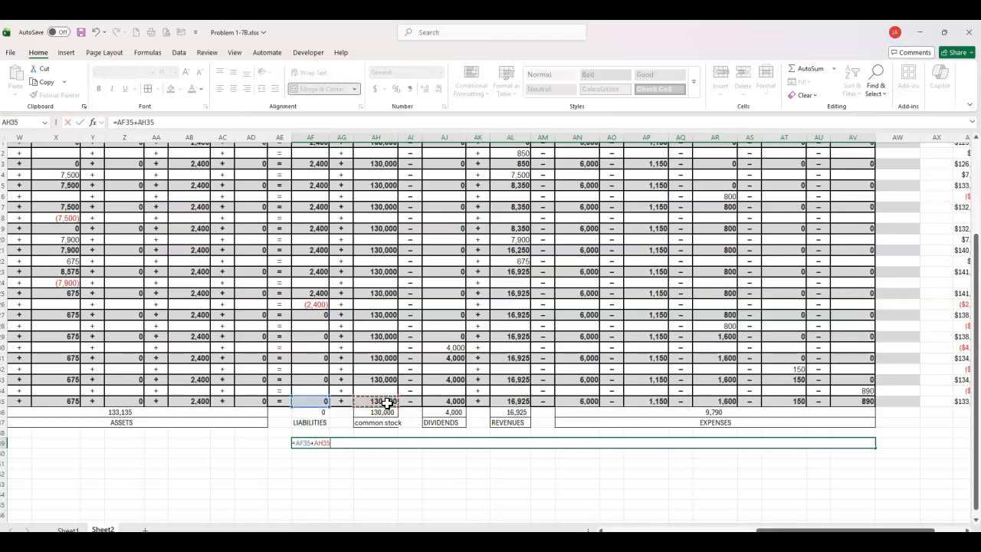
{"action": "type", "text": "-"}
{"action": "left_click", "coordinate": [440, 403]}
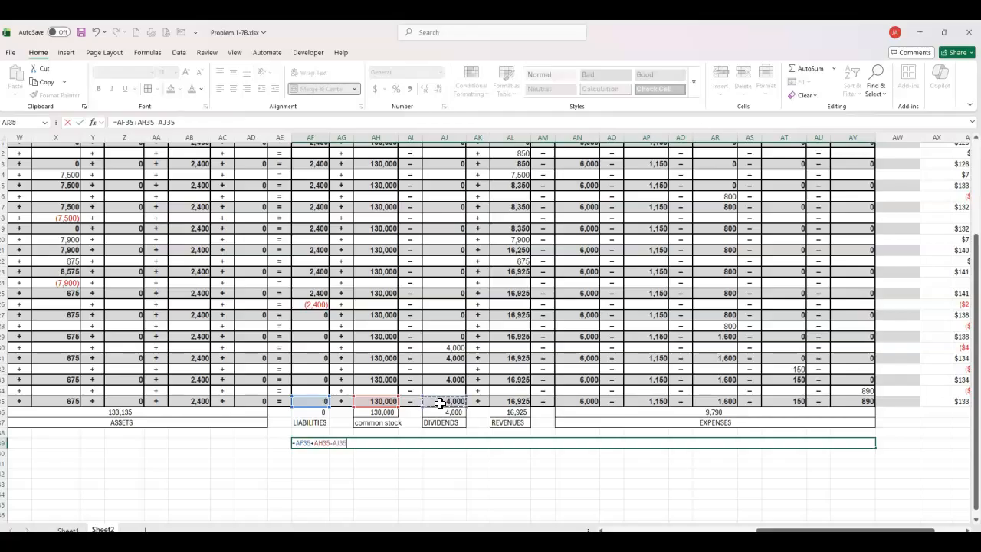
{"action": "type", "text": "+"}
{"action": "left_click", "coordinate": [506, 401]}
{"action": "type", "text": "-"}
{"action": "left_click", "coordinate": [578, 401]}
{"action": "type", "text": "-"}
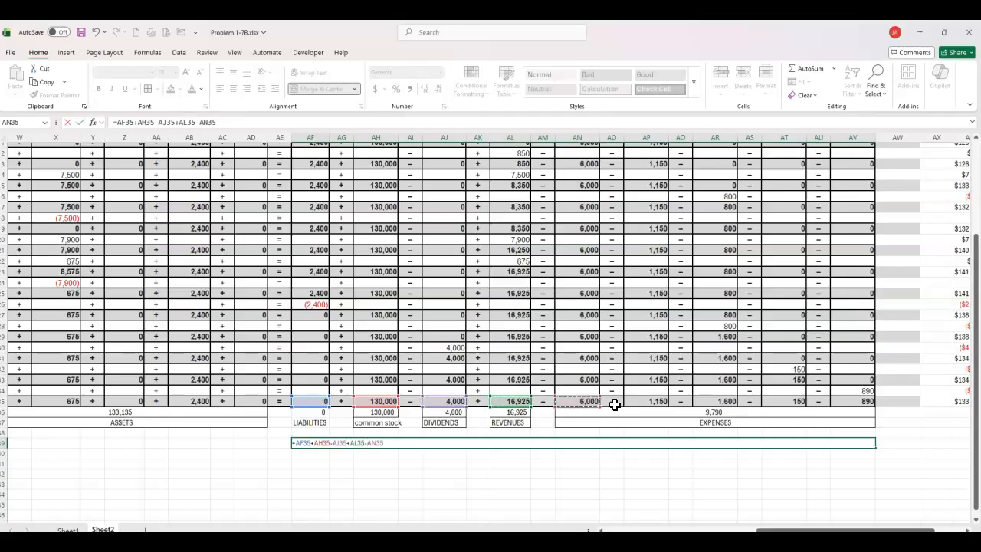
{"action": "left_click", "coordinate": [659, 402]}
{"action": "type", "text": "-"}
{"action": "left_click", "coordinate": [712, 401]}
{"action": "type", "text": "-"}
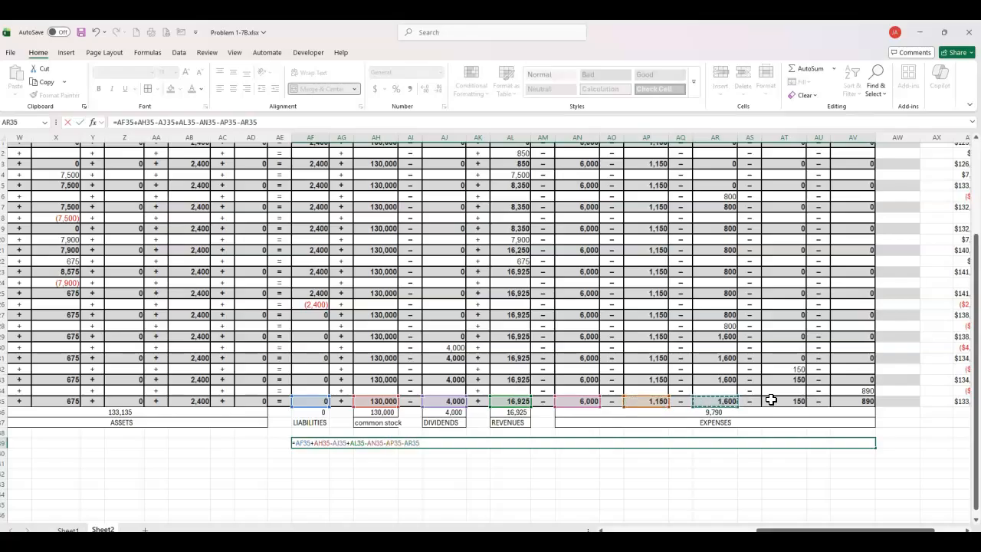
{"action": "left_click", "coordinate": [794, 400]}
{"action": "type", "text": "-"}
{"action": "left_click", "coordinate": [863, 400]}
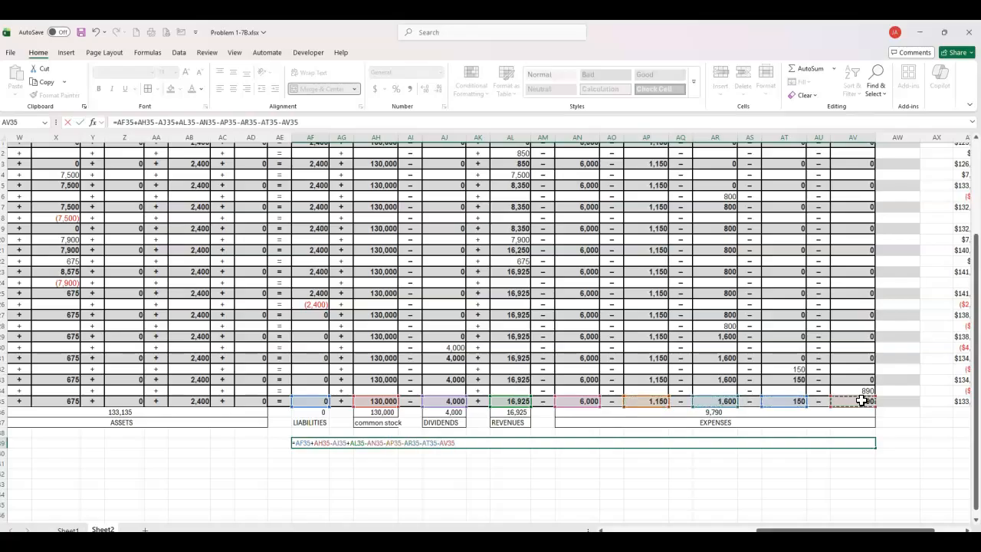
{"action": "key", "text": "Return"}
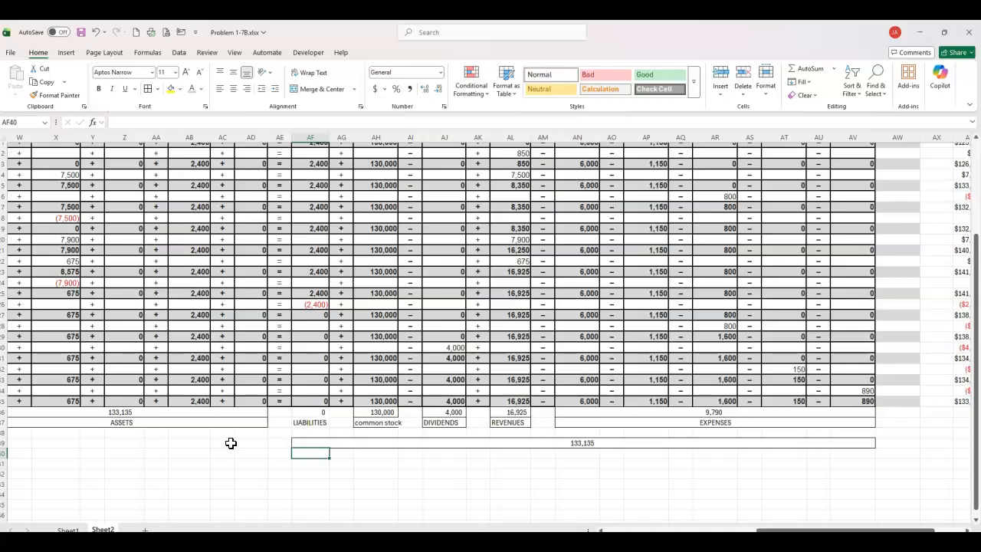
Check the assets total in V36 against the AF39 total, and save the workbook with cell A1 selected
{"action": "left_click", "coordinate": [153, 413]}
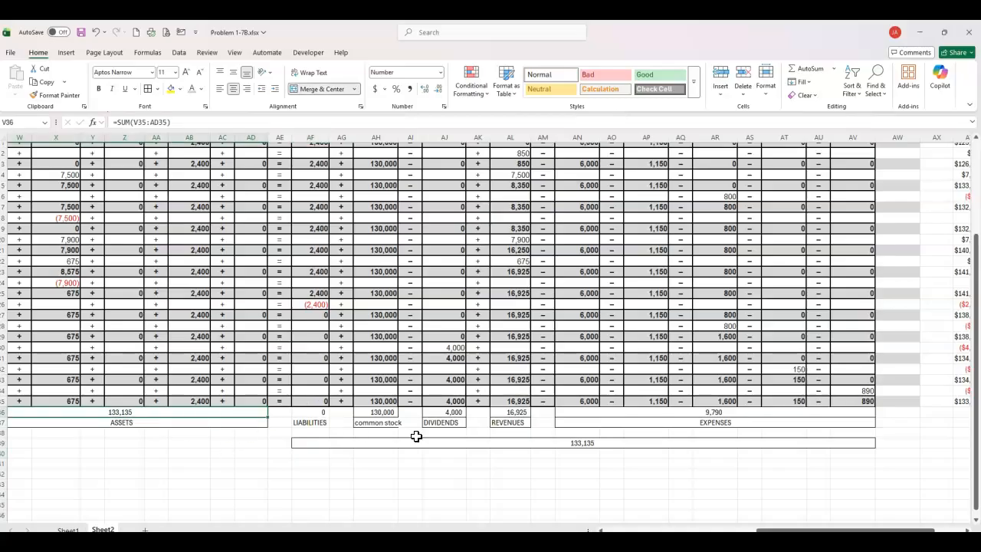
{"action": "scroll", "coordinate": [421, 440], "scroll_direction": "up", "scroll_amount": 4}
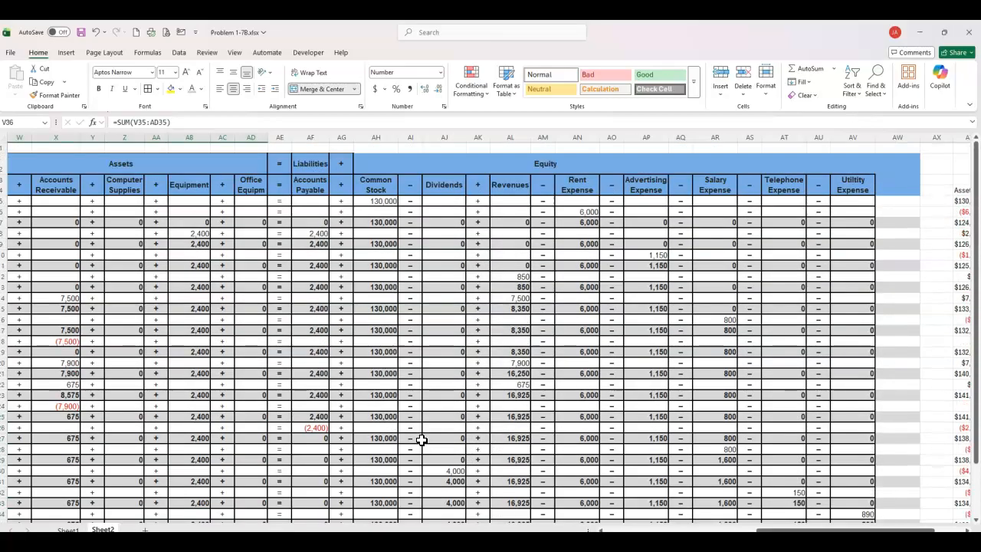
{"action": "key", "text": "ctrl+Home"}
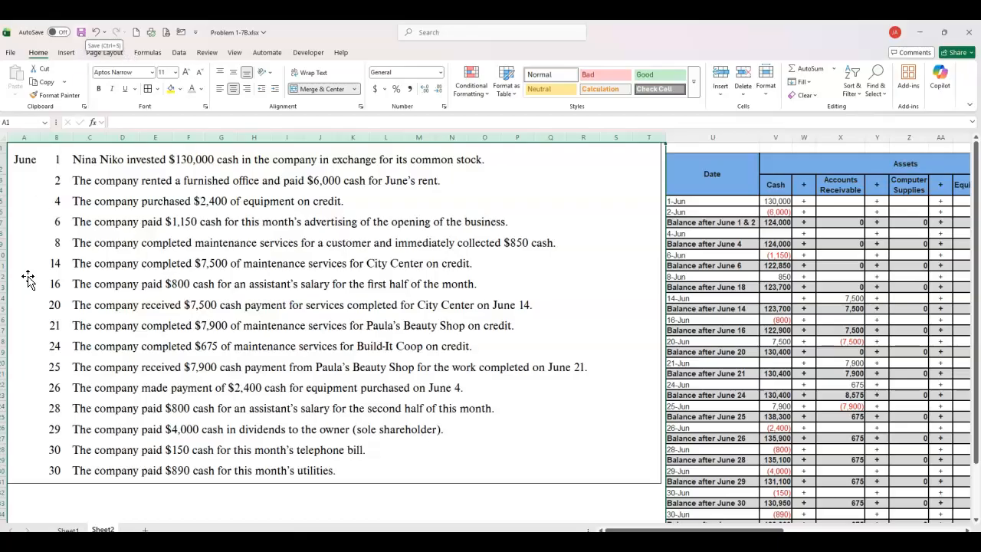
{"action": "left_click", "coordinate": [80, 33]}
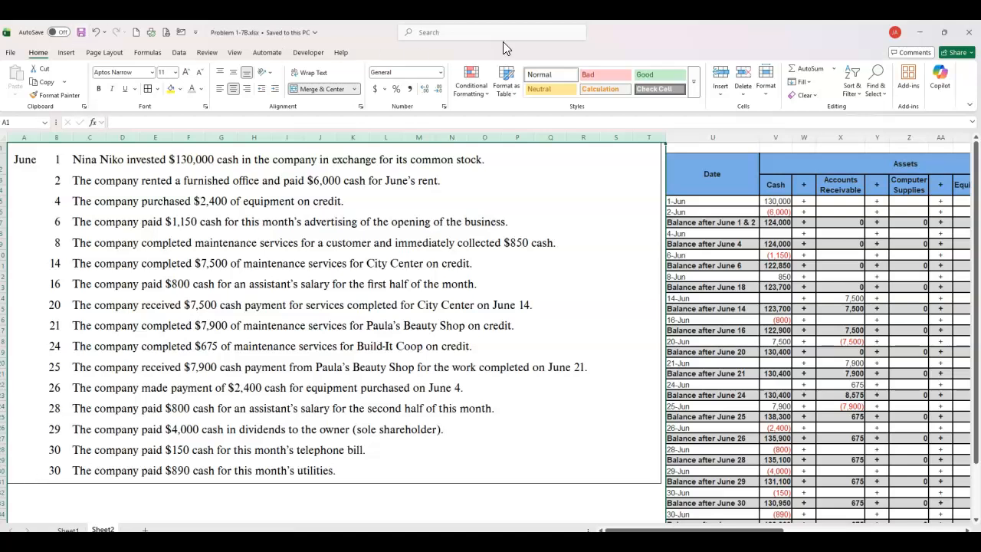